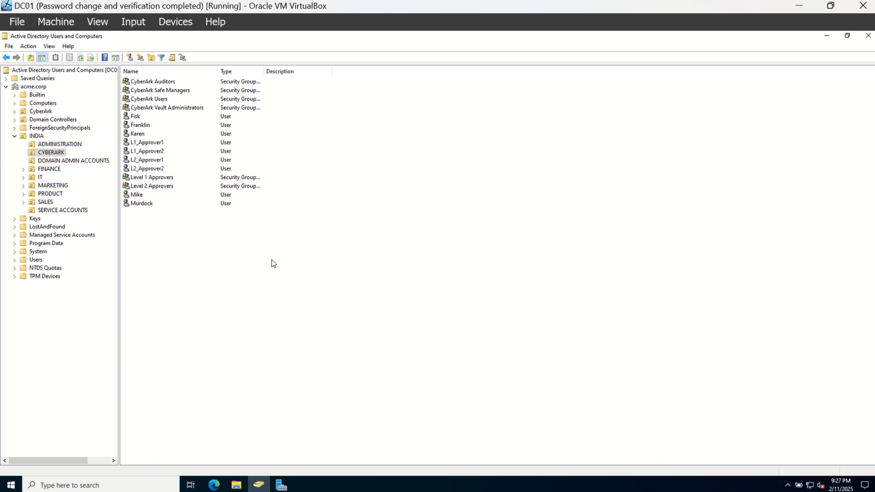
Show the DOMAIN ADMIN ACCOUNTS unit under acme.corp > INDIA, listing windomadm01, windomadm02 and windomadmrecon
{"action": "left_click", "coordinate": [95, 163]}
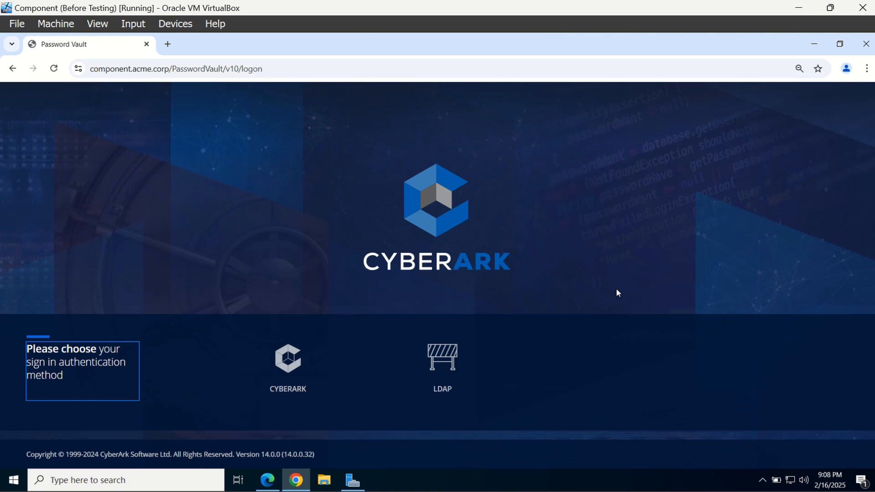
Sign in to the vault with LDAP authentication using the first user's username and password
{"action": "left_click", "coordinate": [440, 382]}
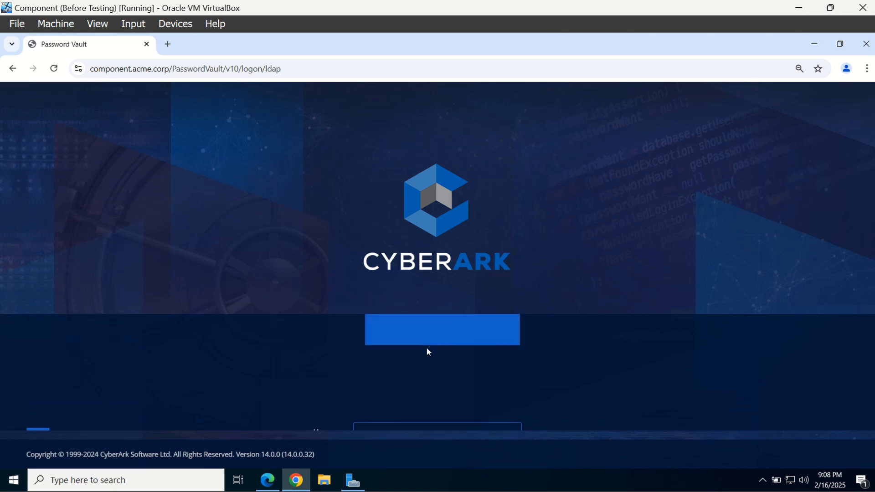
{"action": "type", "text": "F"}
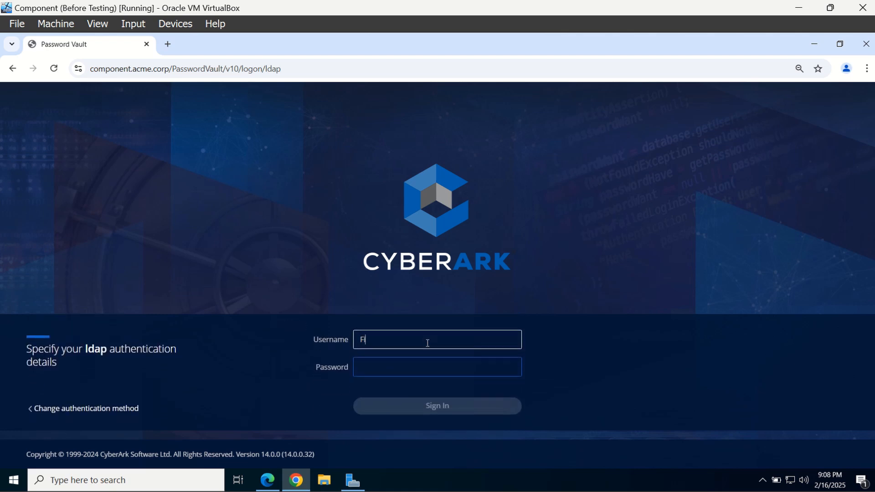
{"action": "type", "text": "isk"}
{"action": "key", "text": "Tab"}
{"action": "type", "text": "•"}
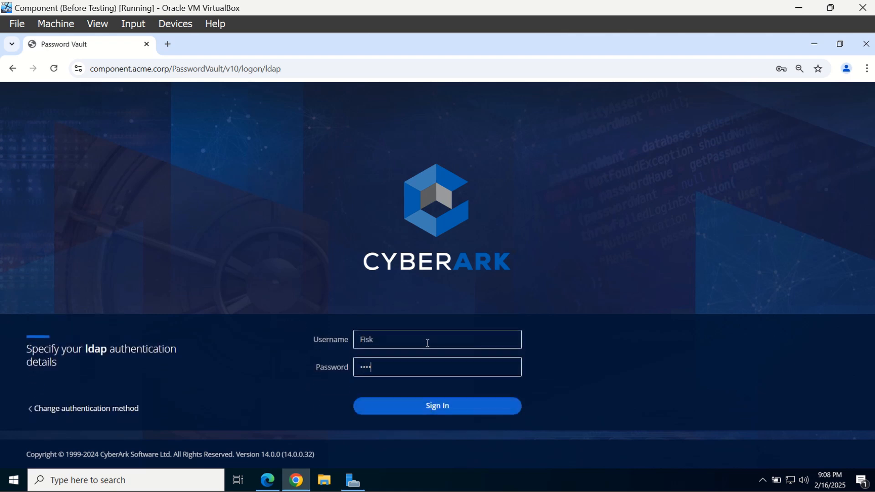
{"action": "type", "text": "•••••••"}
{"action": "key", "text": "Return"}
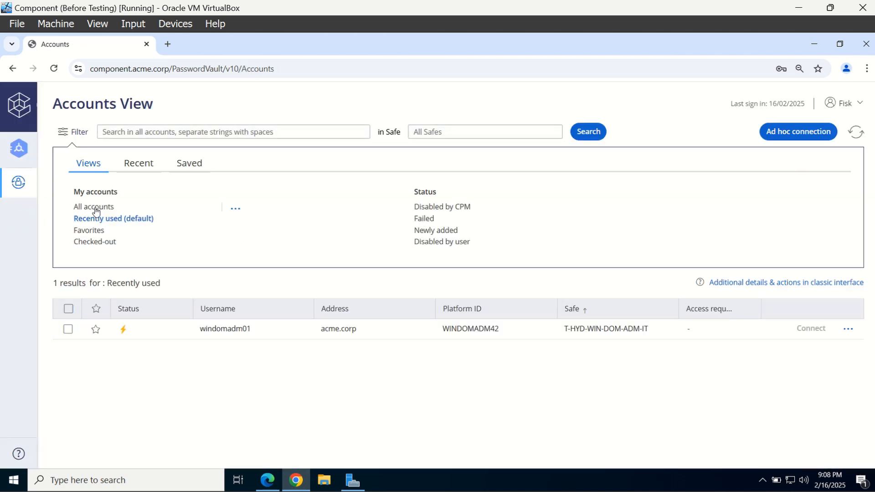
Open windomadm01's details from the All accounts list
{"action": "left_click", "coordinate": [95, 211]}
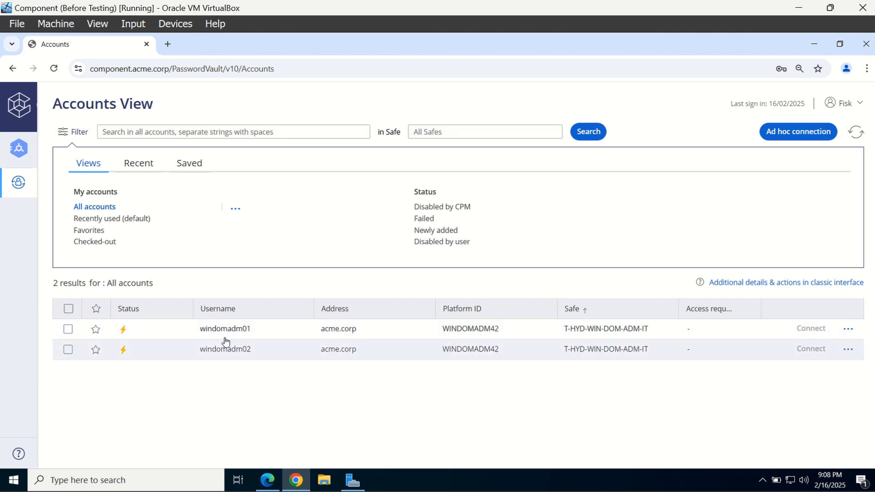
{"action": "left_click", "coordinate": [262, 337]}
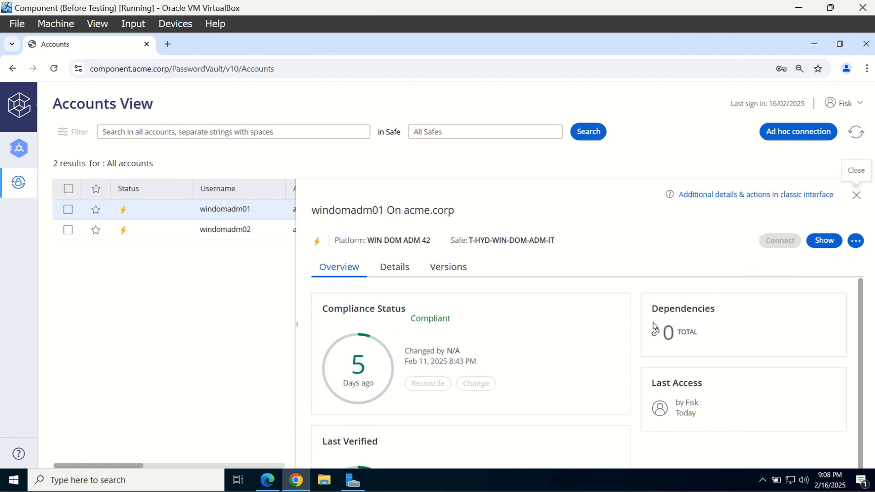
{"action": "left_click", "coordinate": [273, 481]}
Sign in to the vault in Edge with LDAP as the administrator user
{"action": "left_click", "coordinate": [453, 390]}
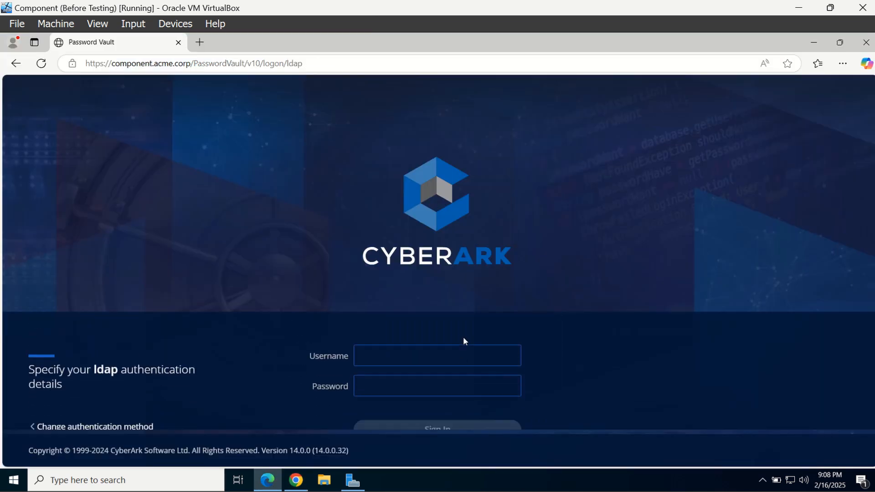
{"action": "type", "text": "Murdock"}
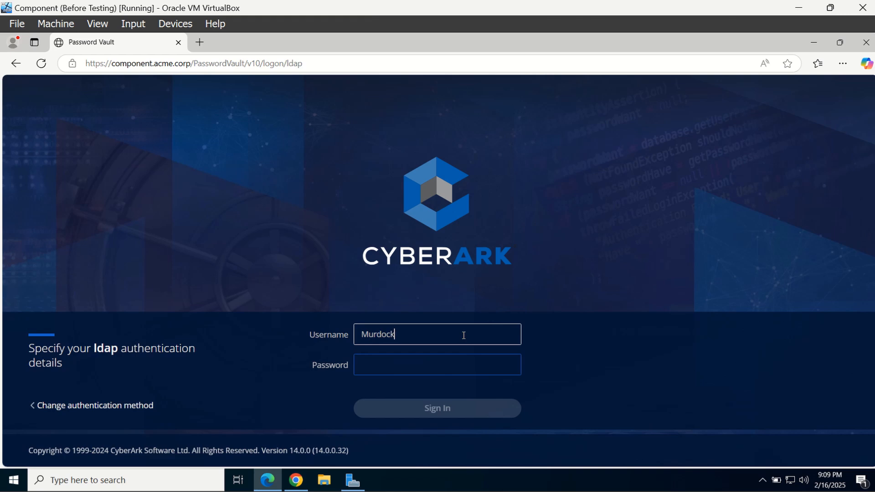
{"action": "key", "text": "Tab"}
{"action": "type", "text": "*********"}
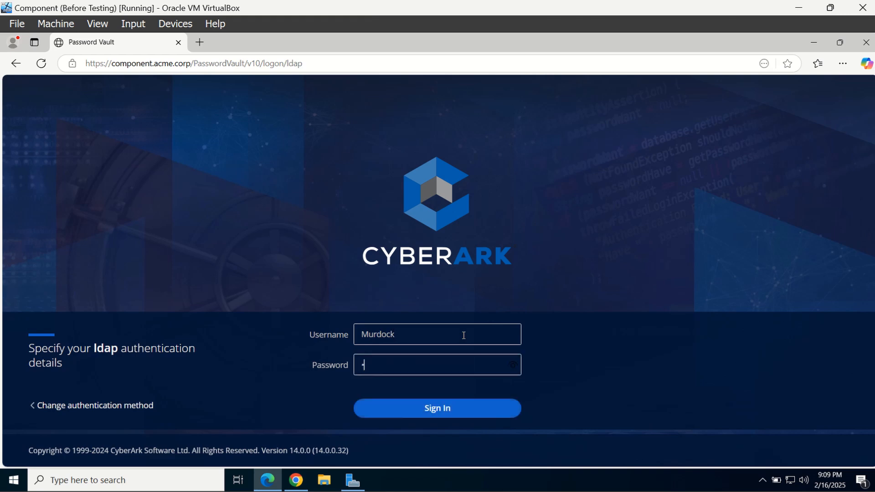
{"action": "key", "text": "Return"}
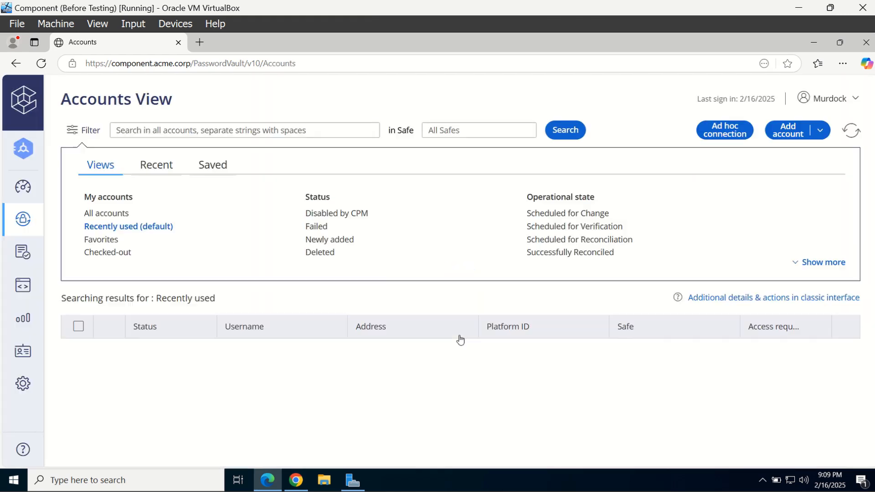
Set the Master Policy rule 'Allow EPV transparent connections' to Active and save it
{"action": "left_click", "coordinate": [22, 252]}
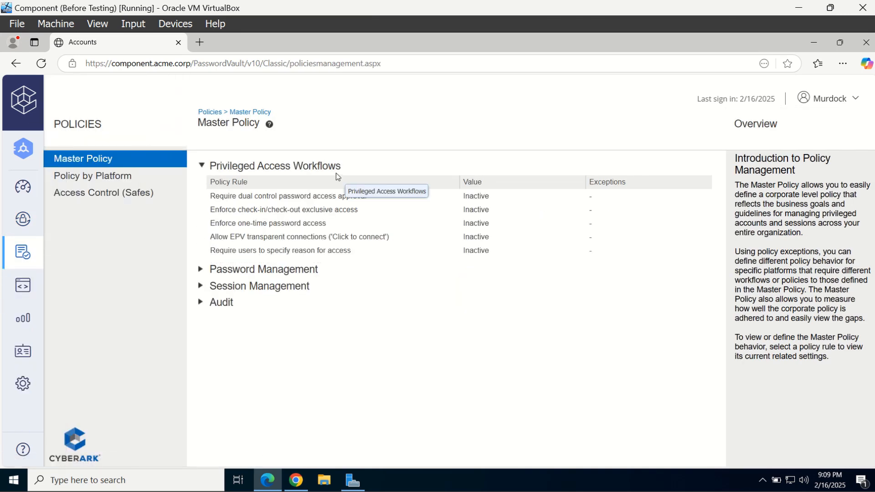
{"action": "left_click", "coordinate": [352, 240]}
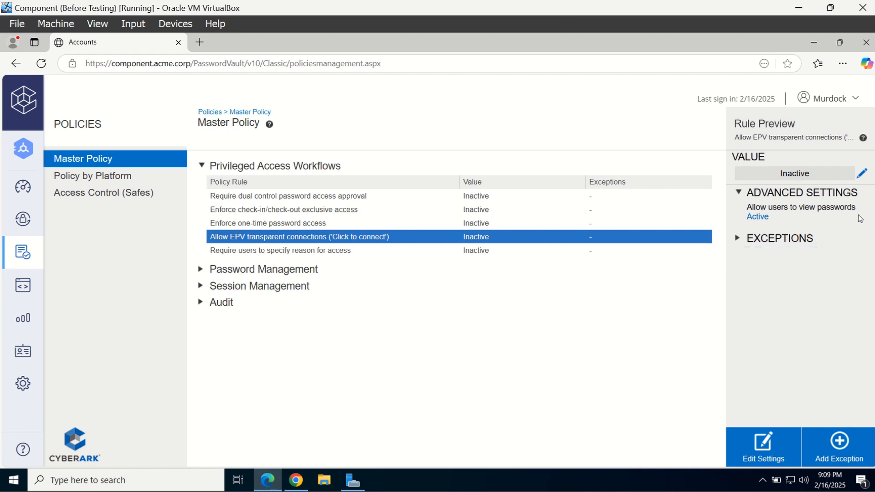
{"action": "left_click", "coordinate": [862, 173]}
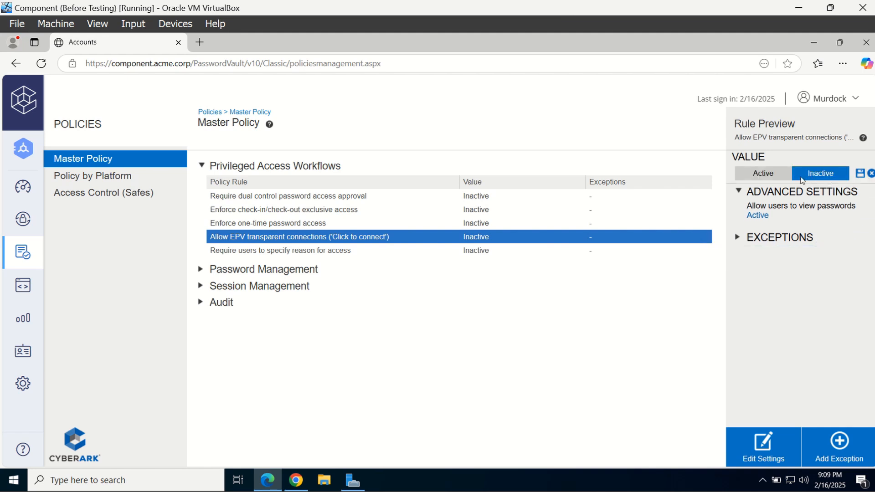
{"action": "left_click", "coordinate": [765, 174]}
{"action": "left_click", "coordinate": [859, 174]}
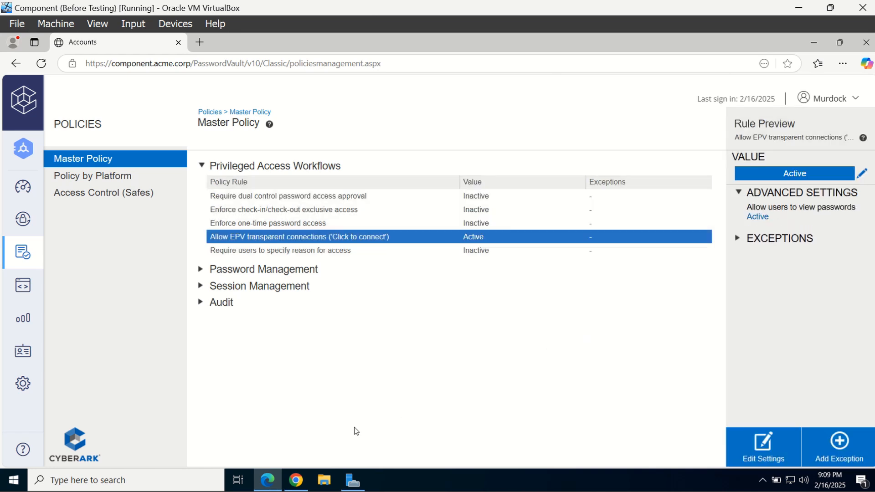
{"action": "left_click", "coordinate": [296, 480]}
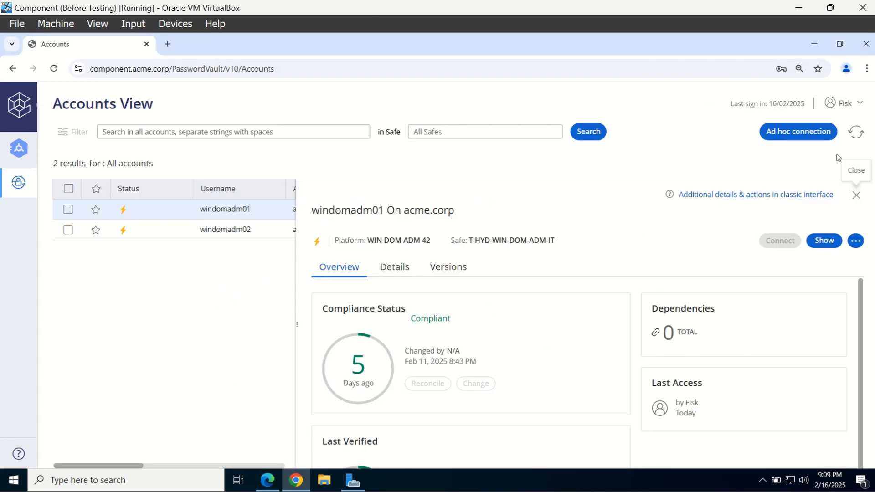
Connect windomadm01 to remote machine 10.0.2.11 without a reason and open the downloaded .rdp file
{"action": "left_click", "coordinate": [855, 132]}
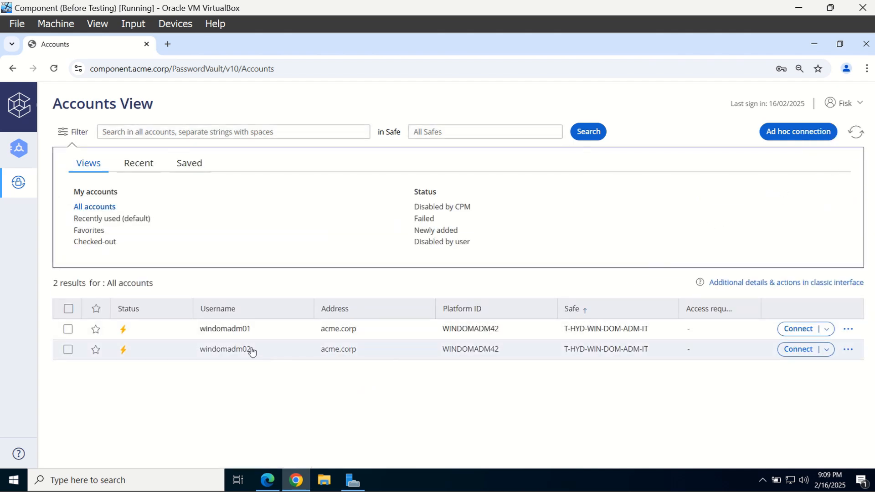
{"action": "left_click", "coordinate": [256, 334]}
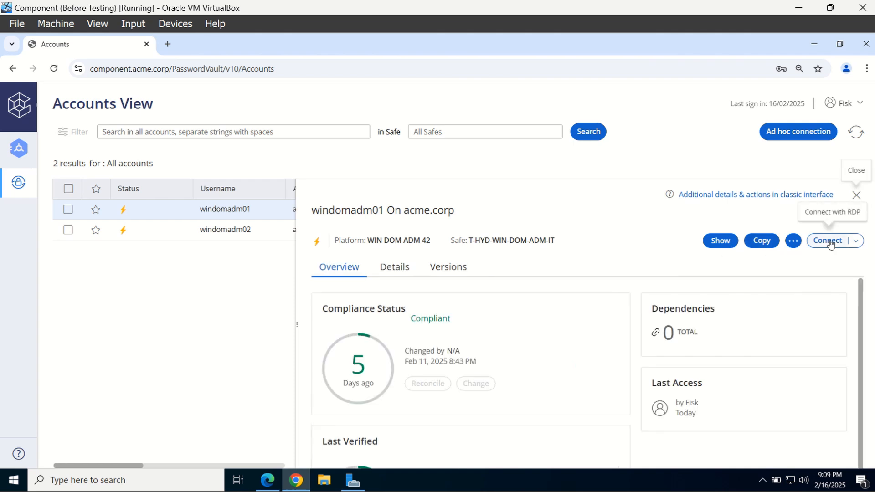
{"action": "left_click", "coordinate": [830, 243]}
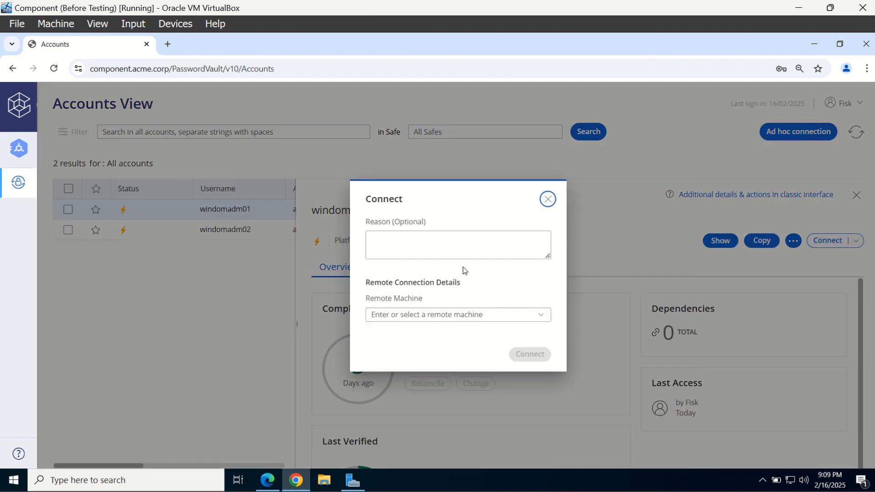
{"action": "left_click", "coordinate": [542, 315]}
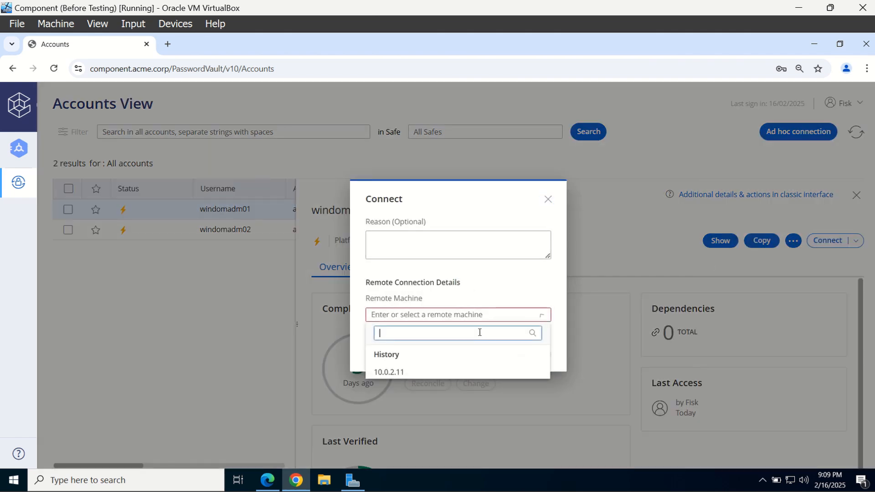
{"action": "left_click", "coordinate": [395, 373]}
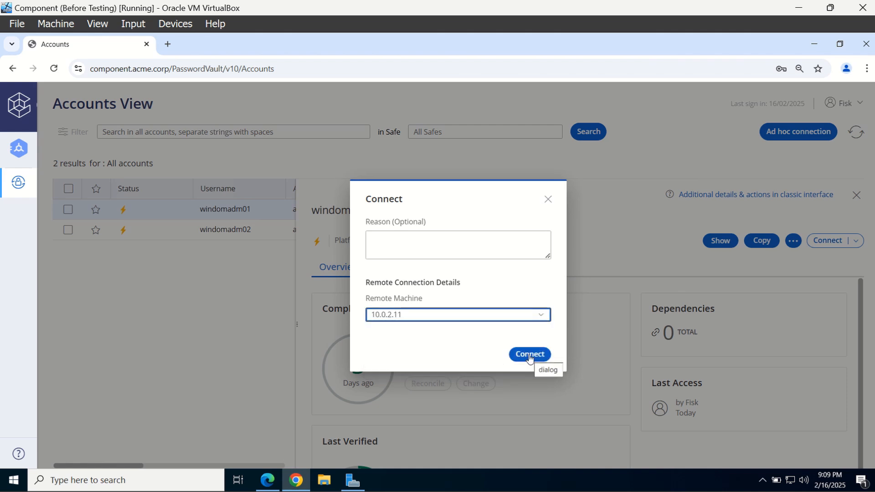
{"action": "left_click", "coordinate": [528, 354]}
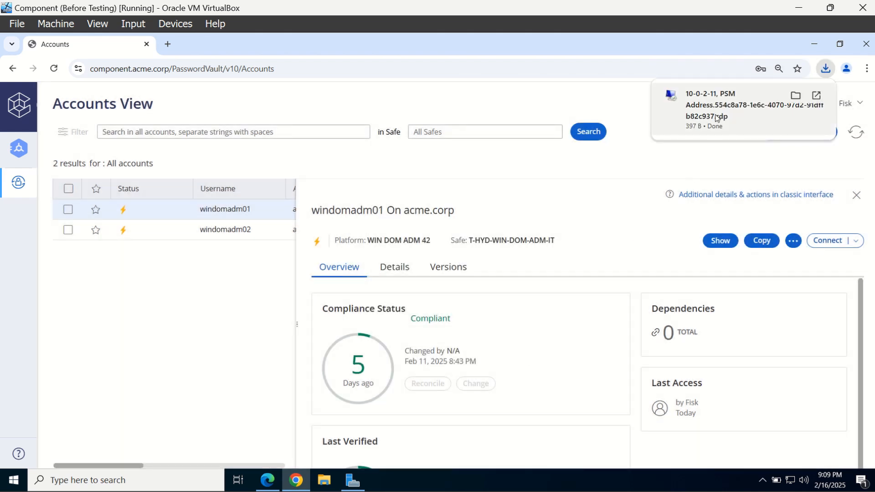
{"action": "left_click", "coordinate": [716, 115]}
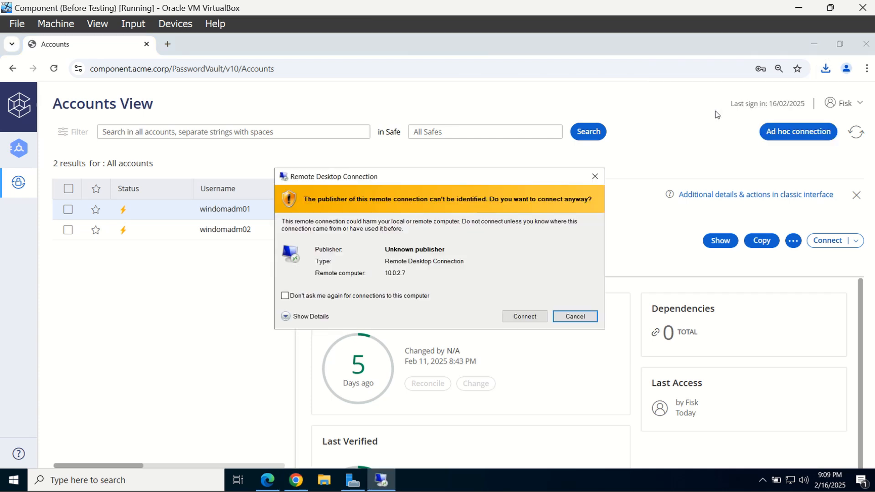
Accept the unidentified-publisher warning and start the Remote Desktop connection
{"action": "left_click", "coordinate": [527, 316]}
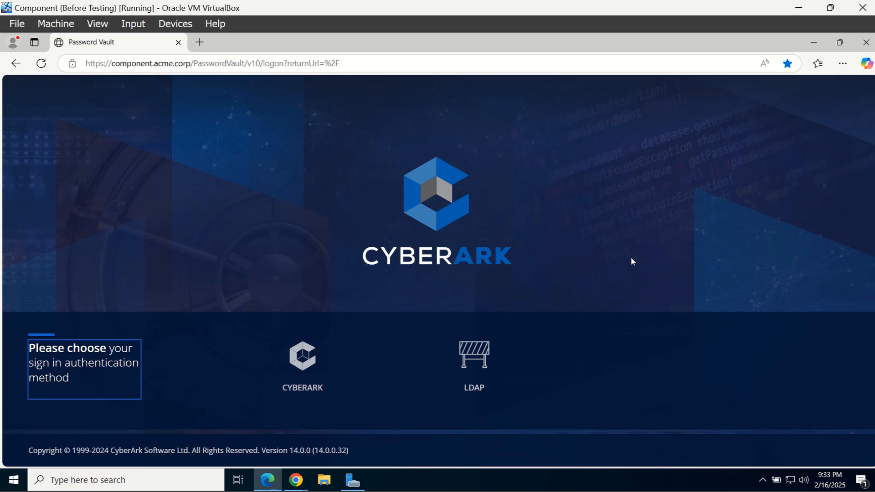
Sign in to the vault with LDAP as the administrator user
{"action": "left_click", "coordinate": [524, 353]}
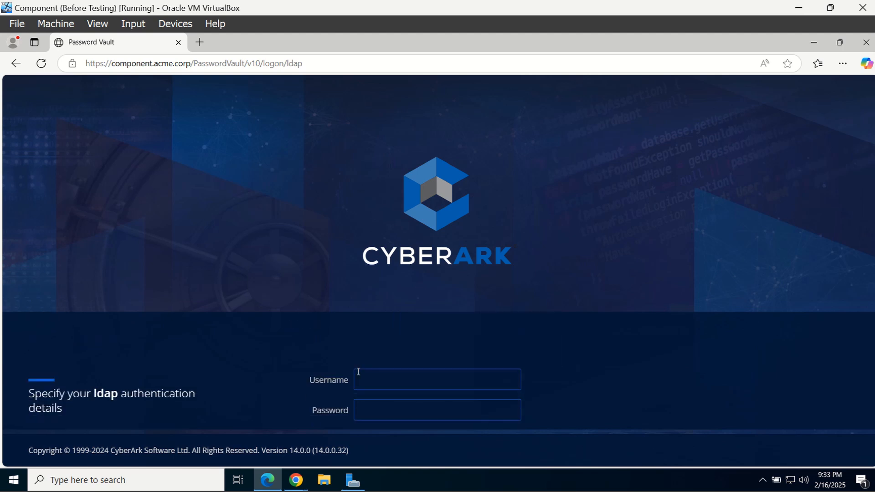
{"action": "type", "text": "Mur"}
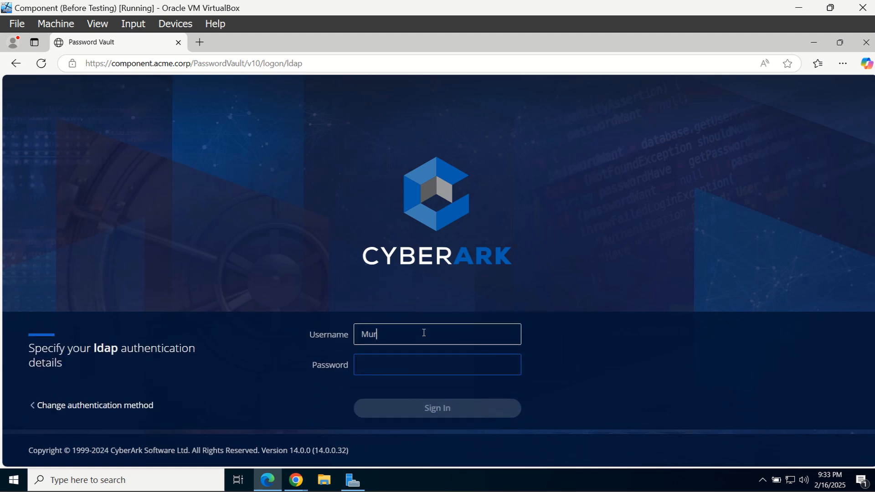
{"action": "type", "text": "dock"}
{"action": "key", "text": "Tab"}
{"action": "type", "text": "••••"}
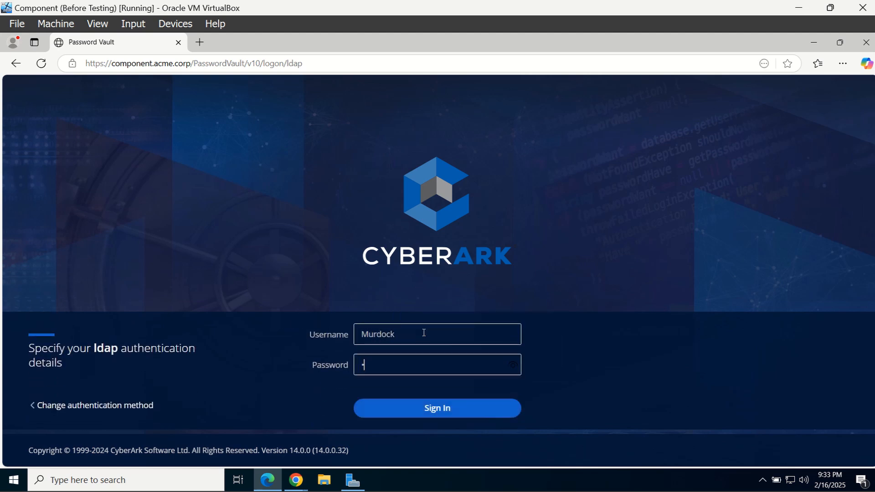
{"action": "type", "text": "•••••"}
{"action": "key", "text": "Return"}
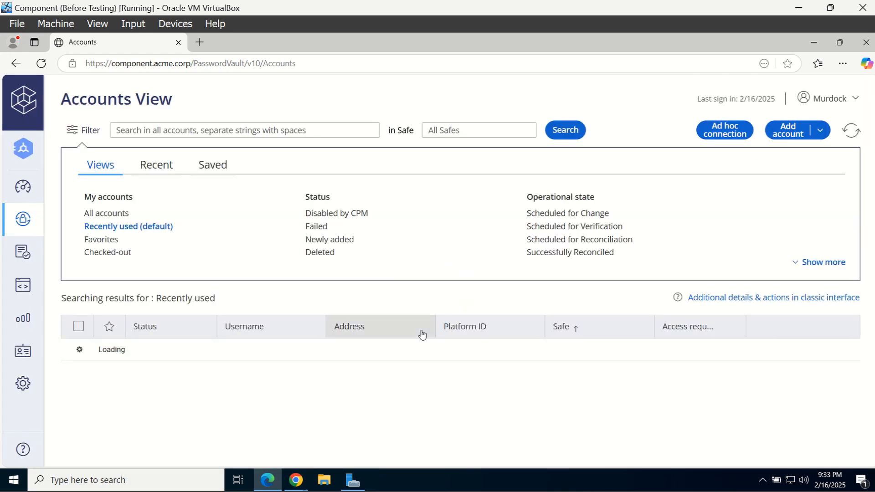
Set the Master Policy rule 'Require dual control password access approval' to Active and save
{"action": "left_click", "coordinate": [28, 260]}
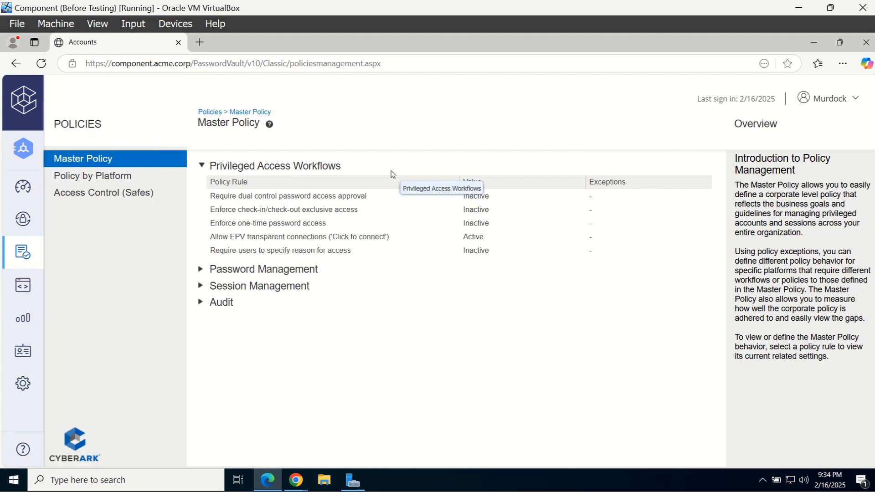
{"action": "left_click", "coordinate": [382, 199]}
{"action": "left_click", "coordinate": [750, 458]}
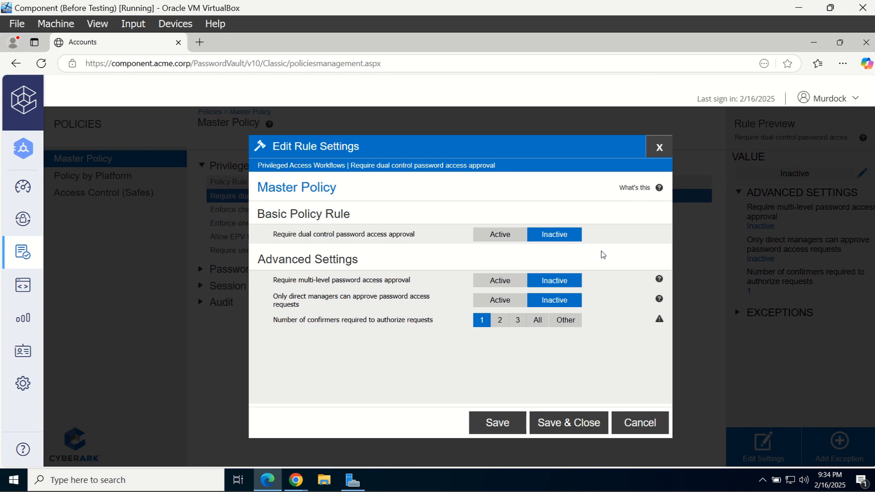
{"action": "left_click", "coordinate": [498, 235]}
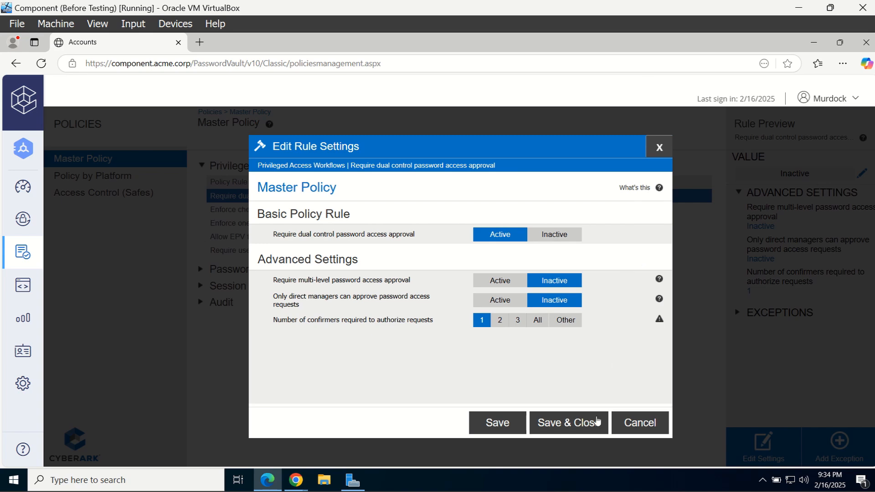
{"action": "left_click", "coordinate": [573, 426]}
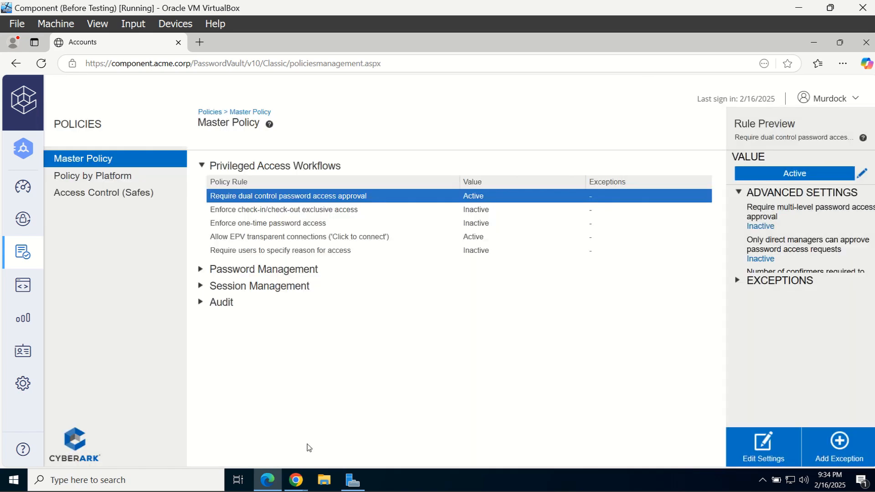
In the Chrome window, sign in with LDAP as the requesting user
{"action": "mouse_move", "coordinate": [301, 483]}
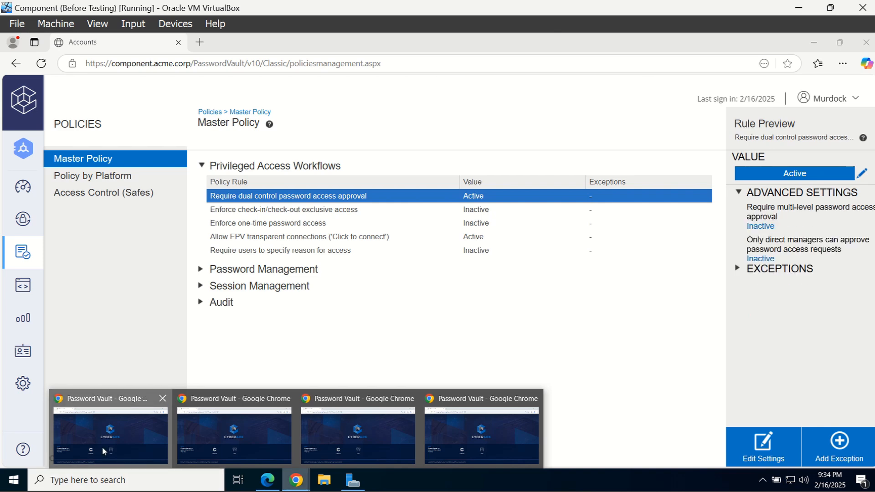
{"action": "left_click", "coordinate": [102, 447]}
{"action": "left_click", "coordinate": [429, 391]}
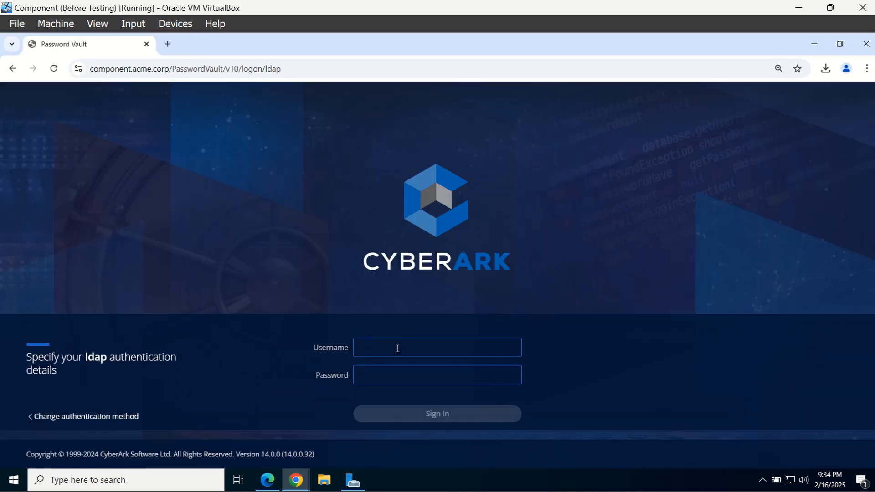
{"action": "type", "text": "Fisk"}
{"action": "key", "text": "Tab"}
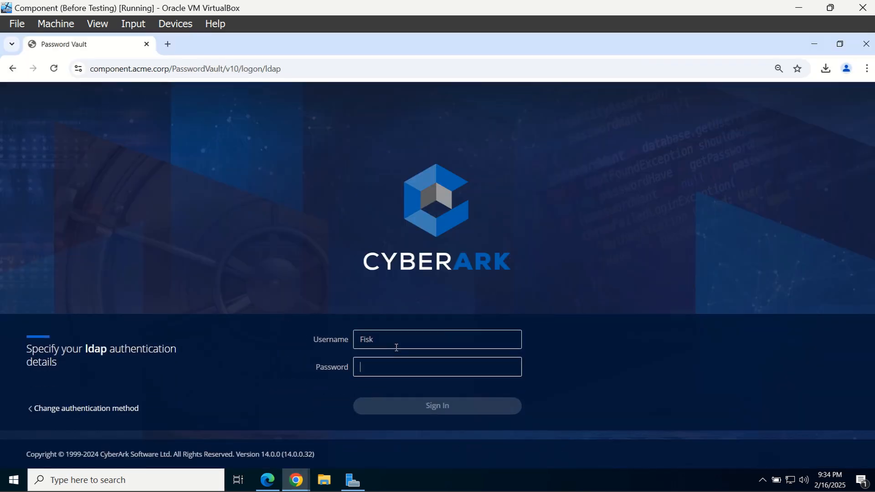
{"action": "type", "text": "*"}
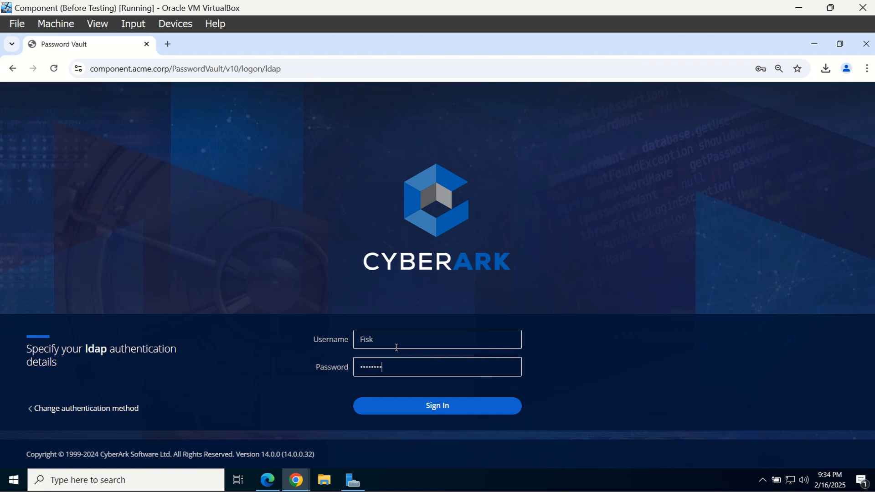
{"action": "key", "text": "Return"}
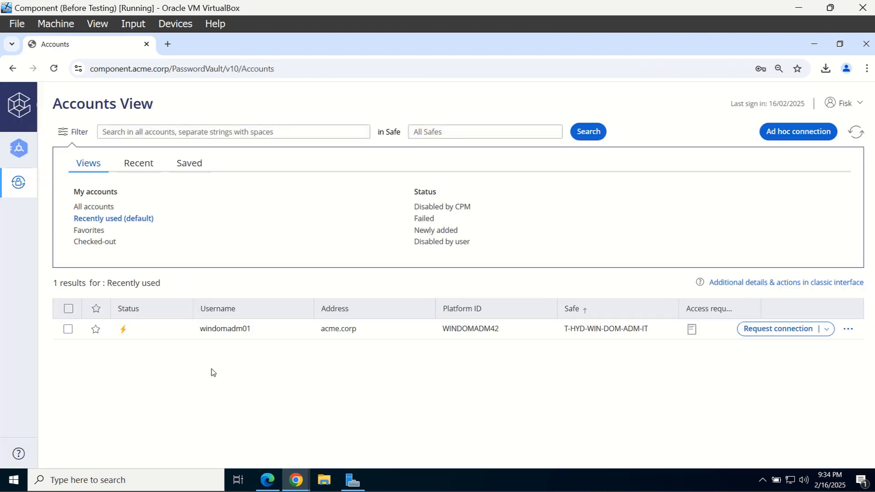
Request a windomadm01 connection to 10.0.2.11 with reason 'Test' and send it
{"action": "left_click", "coordinate": [248, 338]}
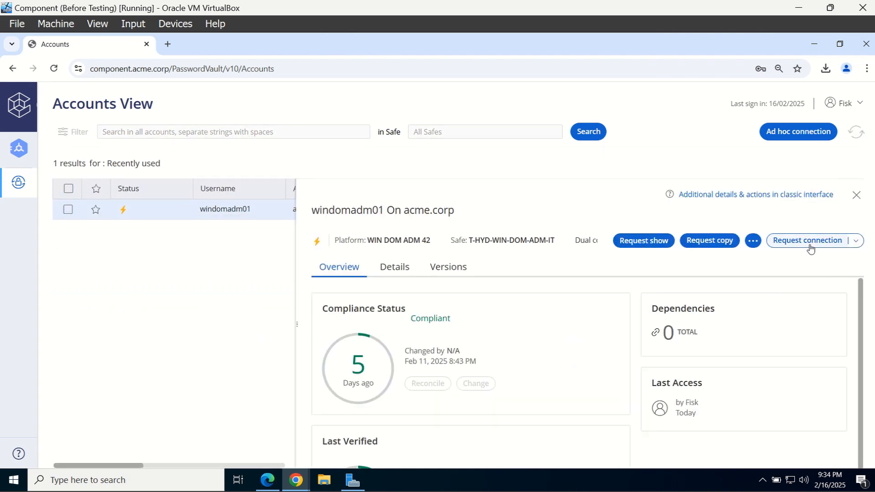
{"action": "left_click", "coordinate": [808, 245]}
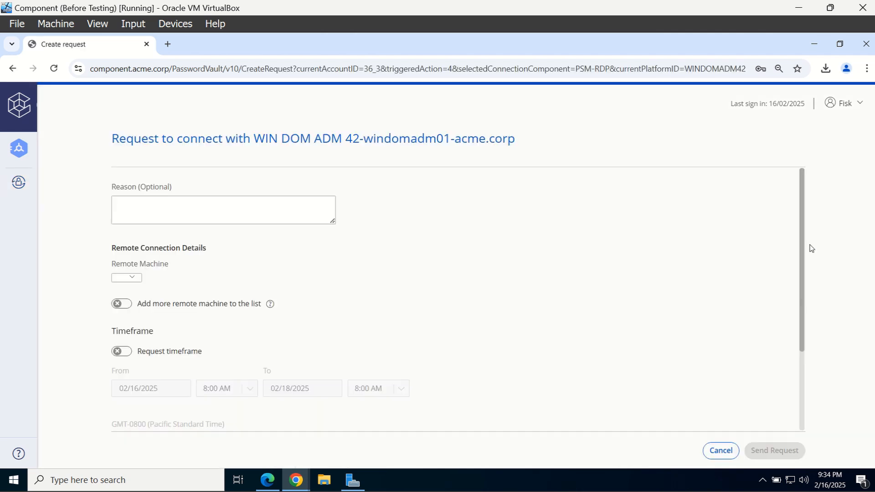
{"action": "left_click", "coordinate": [315, 215]}
{"action": "type", "text": "Test"}
{"action": "left_click", "coordinate": [136, 283]}
{"action": "left_click", "coordinate": [123, 319]}
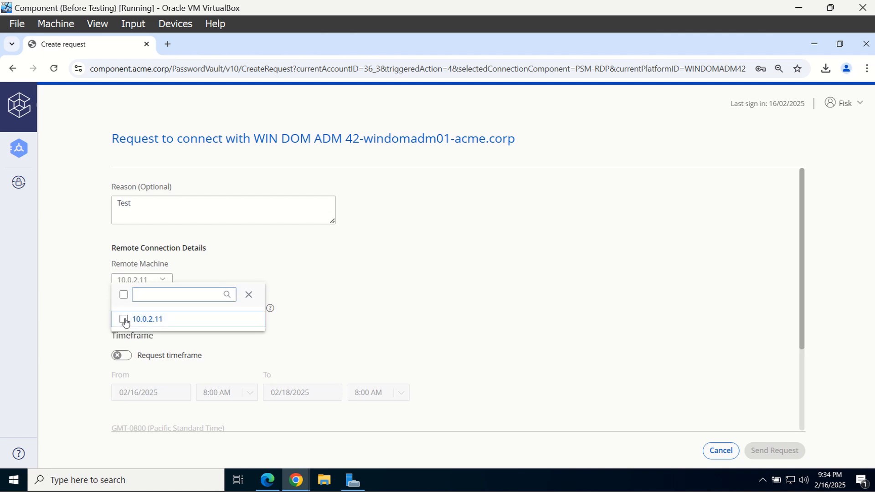
{"action": "left_click", "coordinate": [355, 308]}
{"action": "scroll", "coordinate": [360, 310], "scroll_direction": "down", "scroll_amount": 3}
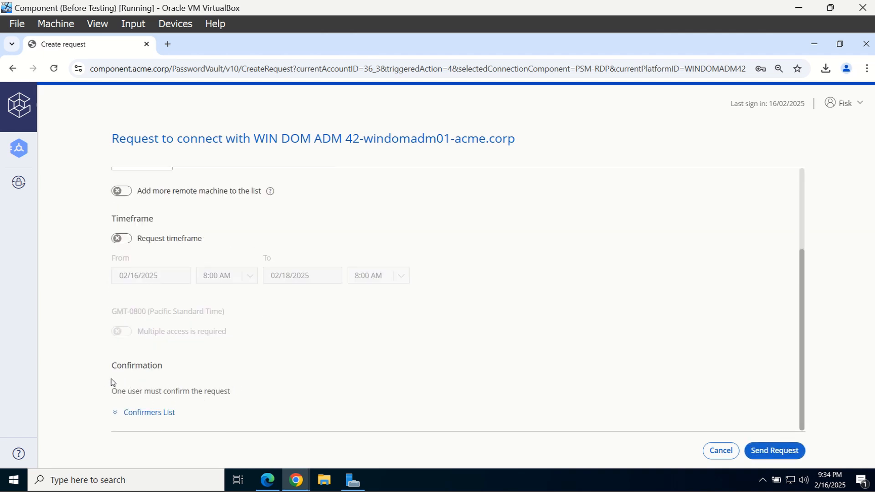
{"action": "left_click", "coordinate": [772, 450]}
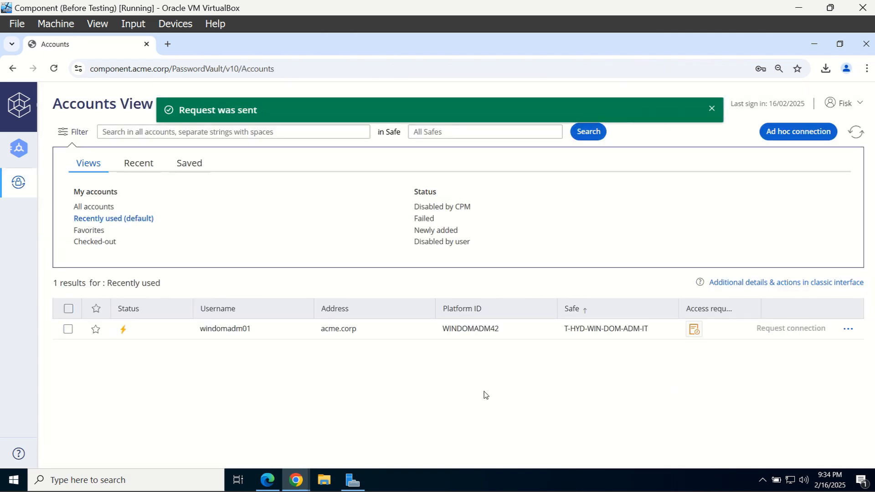
In the other vault window, sign in with LDAP as the approving user
{"action": "mouse_move", "coordinate": [295, 480]}
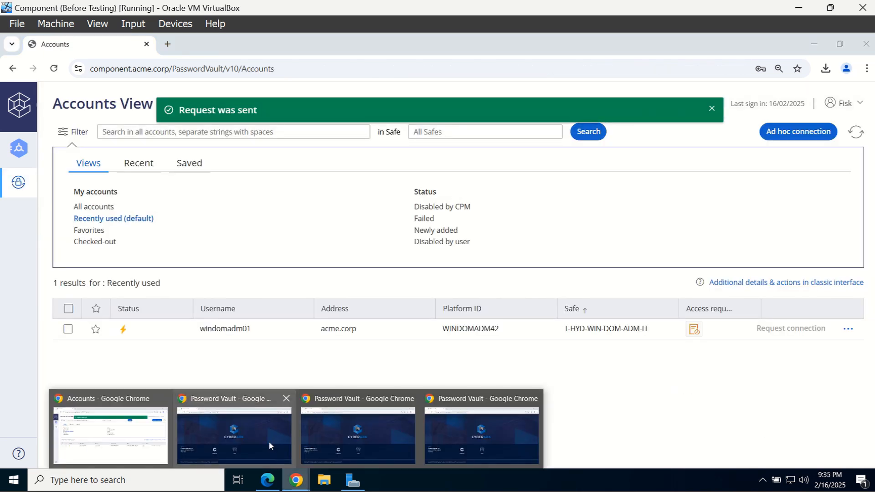
{"action": "left_click", "coordinate": [269, 441]}
{"action": "left_click", "coordinate": [490, 370]}
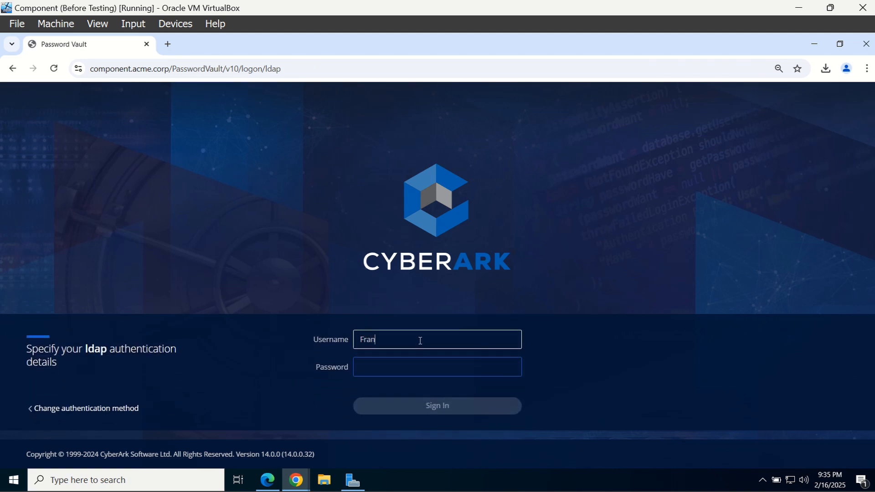
{"action": "type", "text": "Franklin"}
{"action": "key", "text": "Tab"}
{"action": "type", "text": "*"}
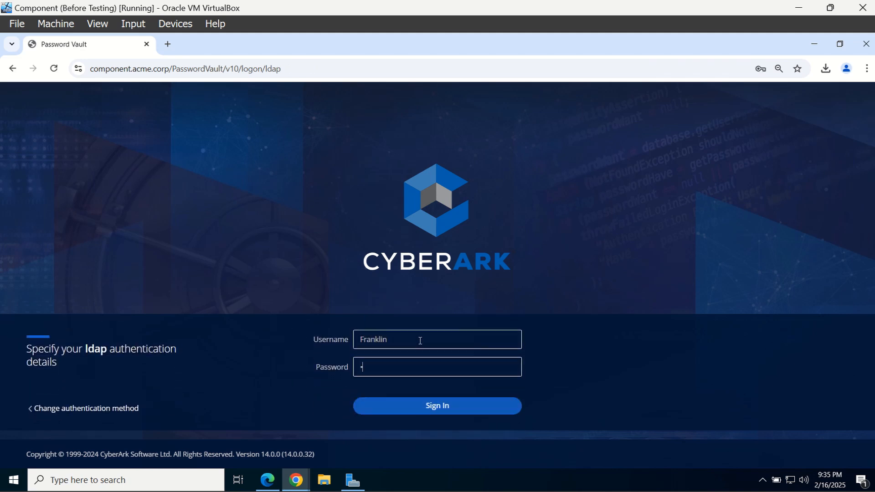
{"action": "key", "text": "Return"}
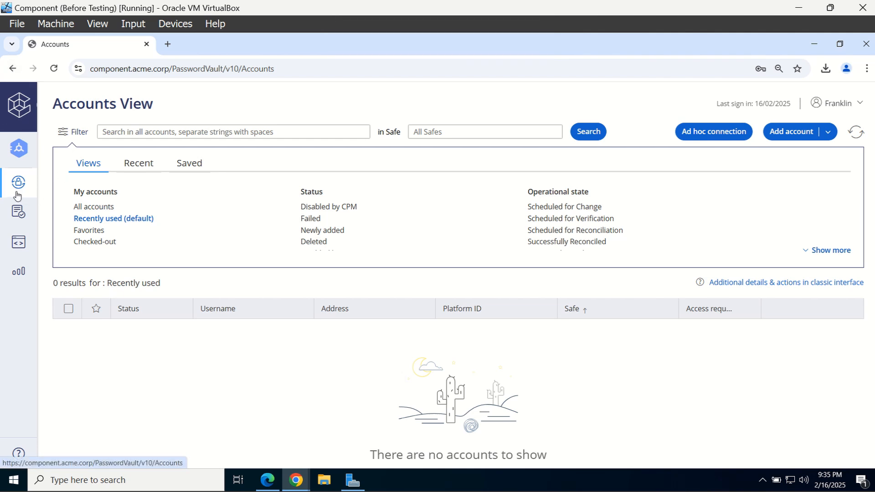
Confirm the pending windomadm01 request from Incoming Requests with reason 'Test success'
{"action": "mouse_move", "coordinate": [32, 202]}
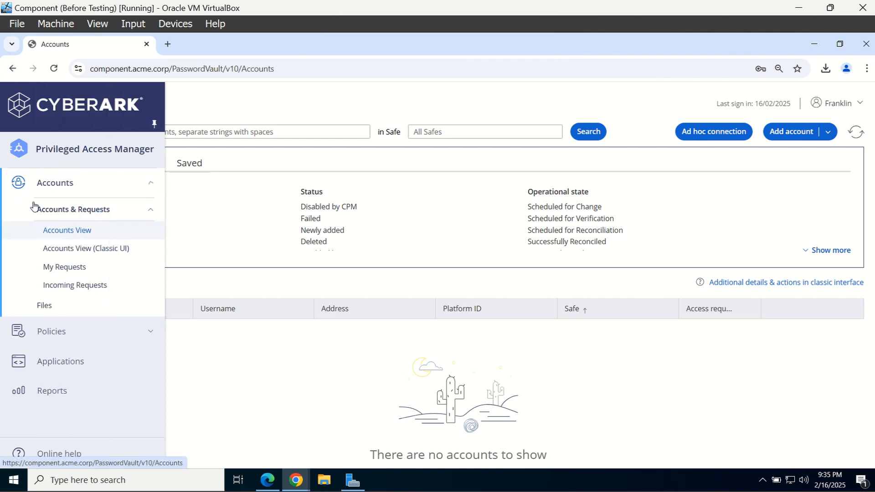
{"action": "left_click", "coordinate": [101, 284]}
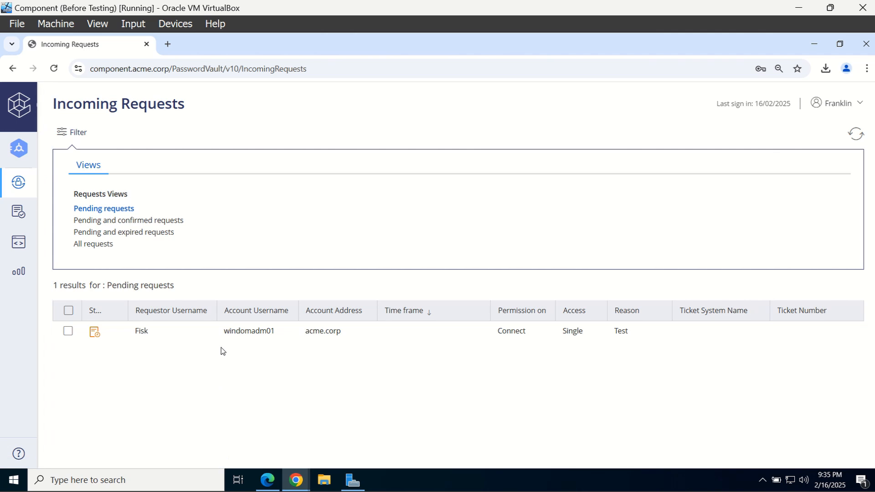
{"action": "left_click", "coordinate": [230, 331]}
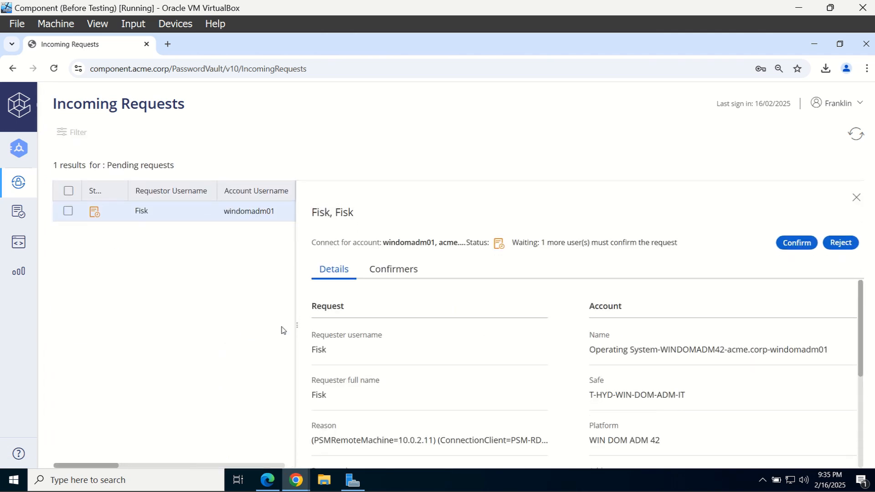
{"action": "left_click", "coordinate": [788, 245]}
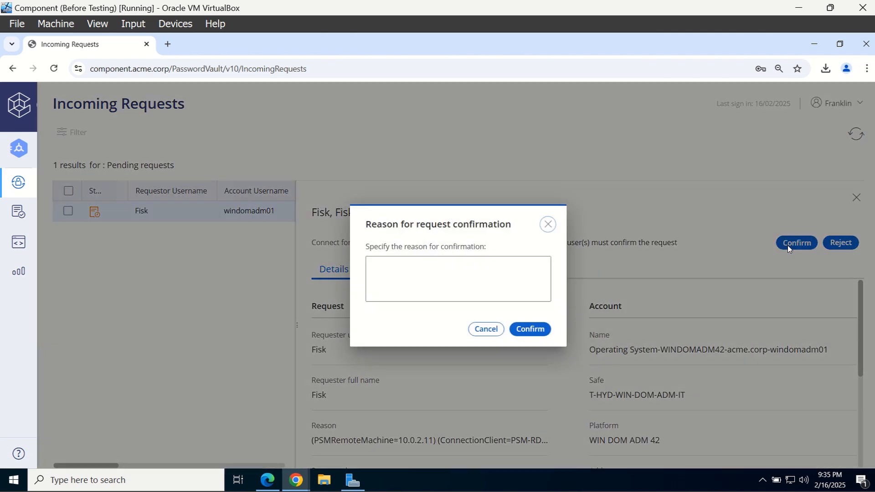
{"action": "left_click", "coordinate": [506, 286]}
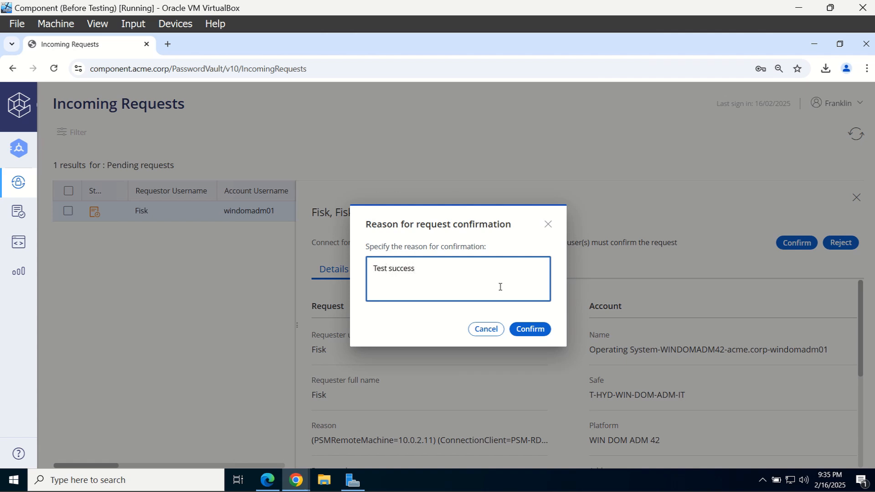
{"action": "left_click", "coordinate": [539, 330]}
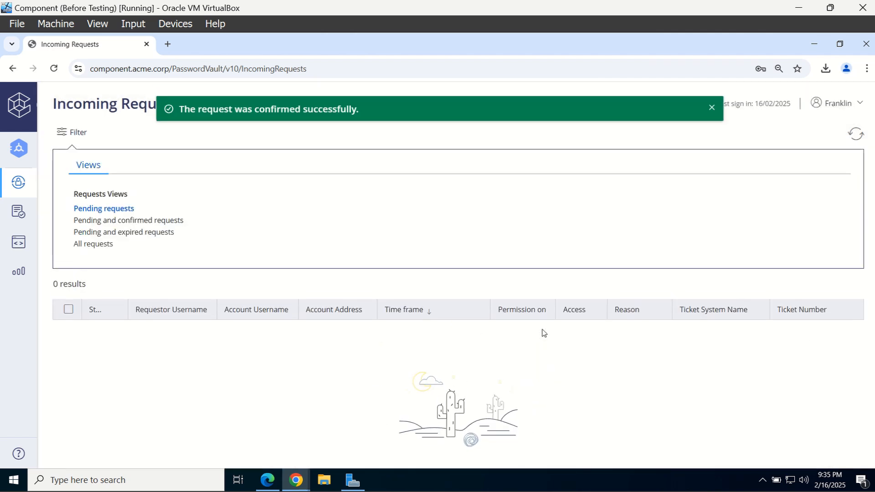
In the requester's window, refresh, show All accounts and open windomadm01's details
{"action": "left_click", "coordinate": [296, 487]}
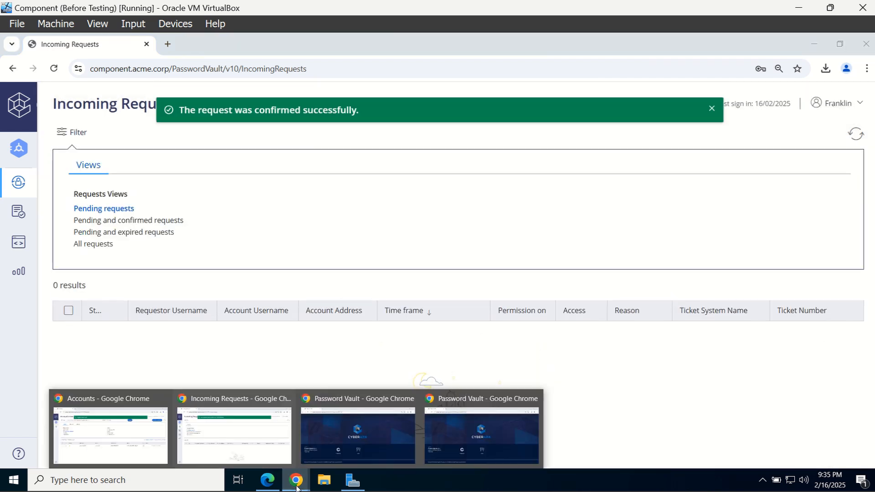
{"action": "left_click", "coordinate": [114, 442]}
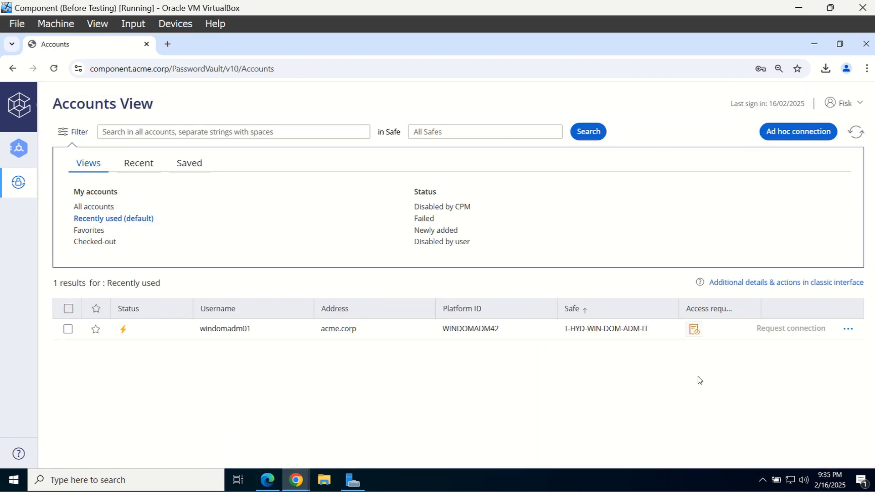
{"action": "left_click", "coordinate": [856, 134]}
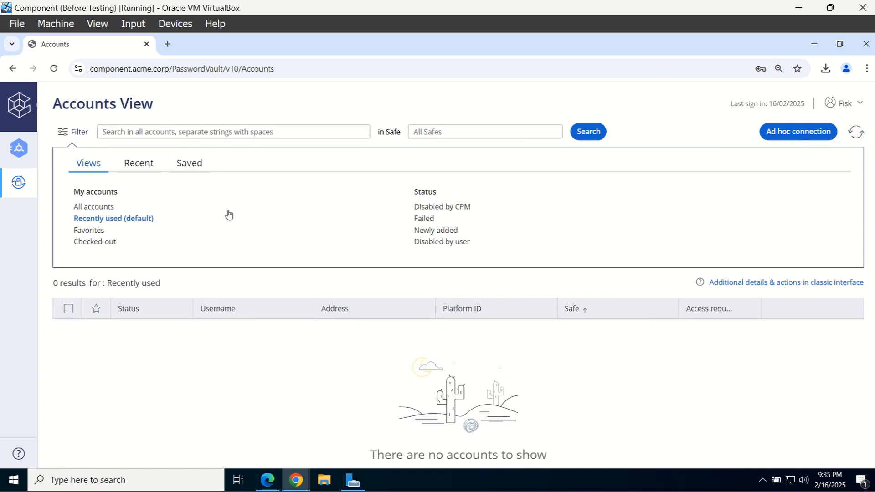
{"action": "left_click", "coordinate": [88, 208]}
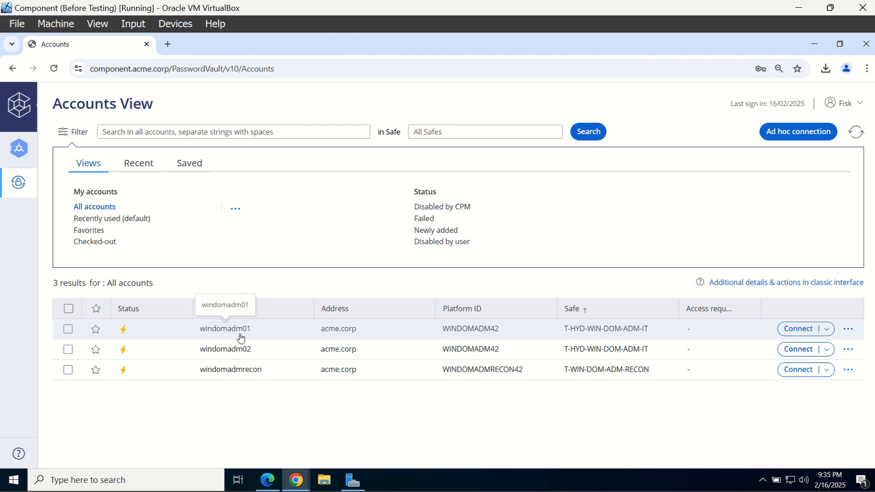
{"action": "left_click", "coordinate": [240, 337]}
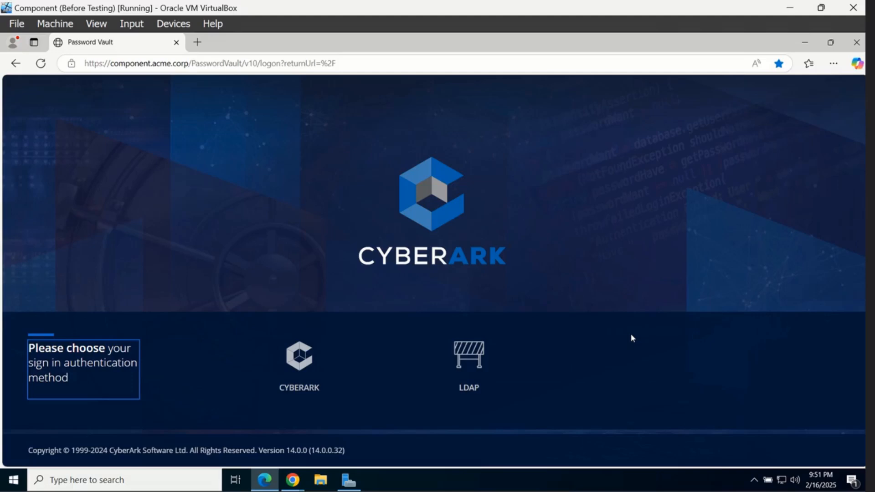
Sign in to the vault with LDAP as the administrator user
{"action": "left_click", "coordinate": [469, 354]}
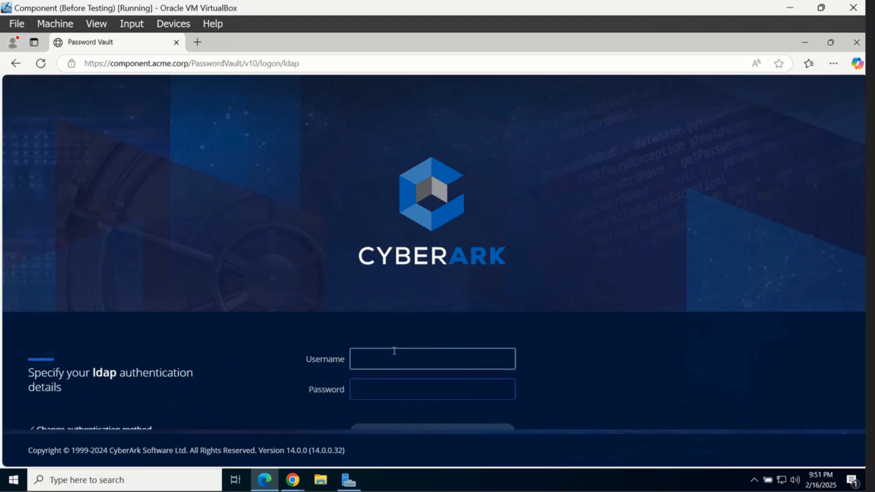
{"action": "type", "text": "Murdock"}
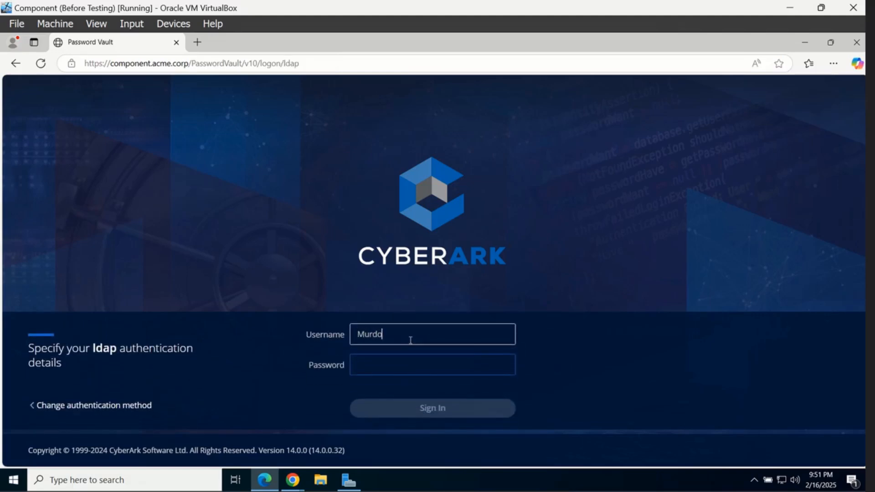
{"action": "key", "text": "Tab"}
{"action": "type", "text": "****"}
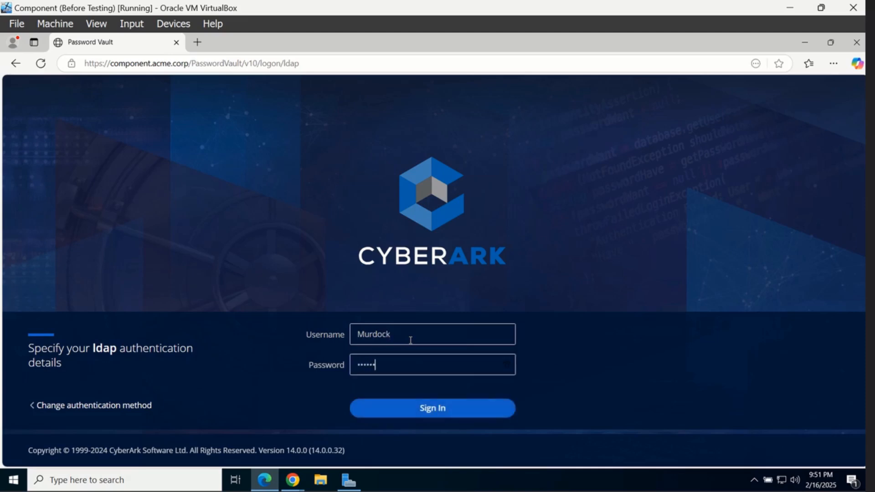
{"action": "key", "text": "Return"}
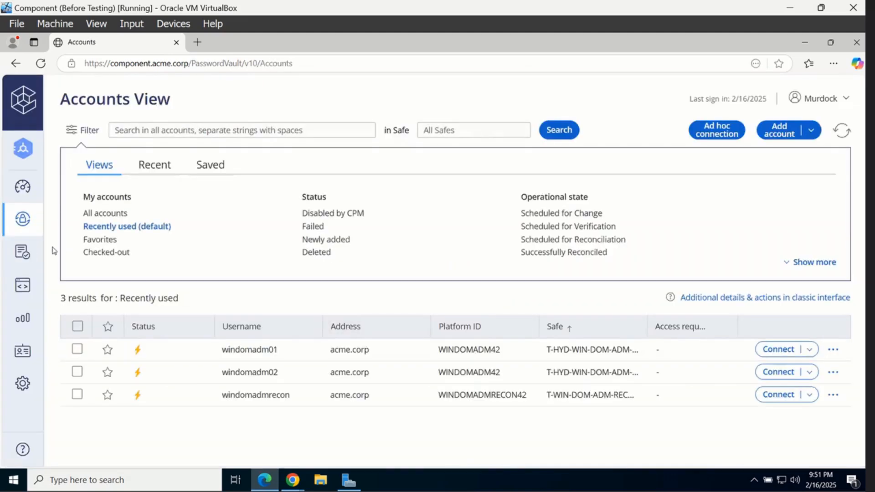
Turn on 'Require multi-level password access approval' for the dual control rule and save
{"action": "left_click", "coordinate": [7, 257]}
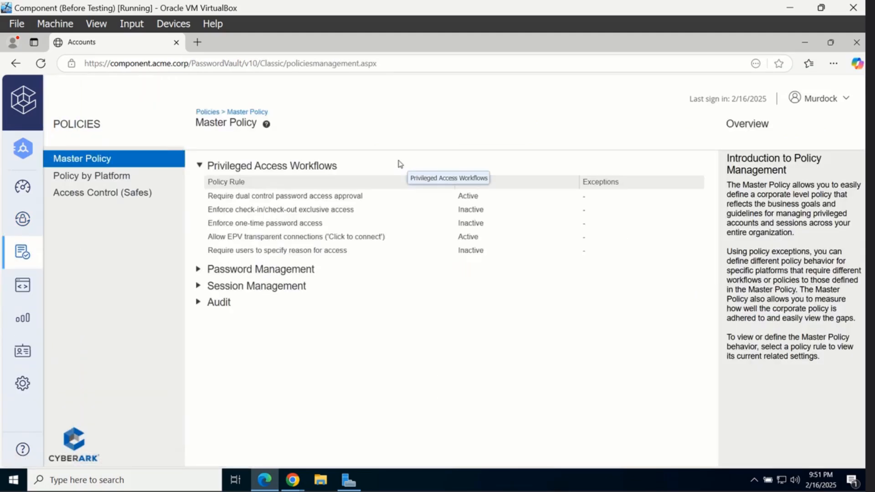
{"action": "left_click", "coordinate": [381, 201]}
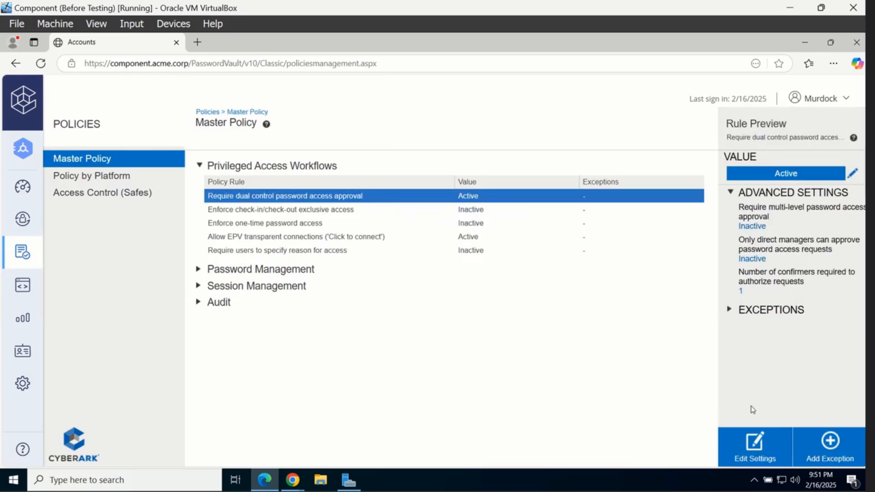
{"action": "left_click", "coordinate": [755, 439]}
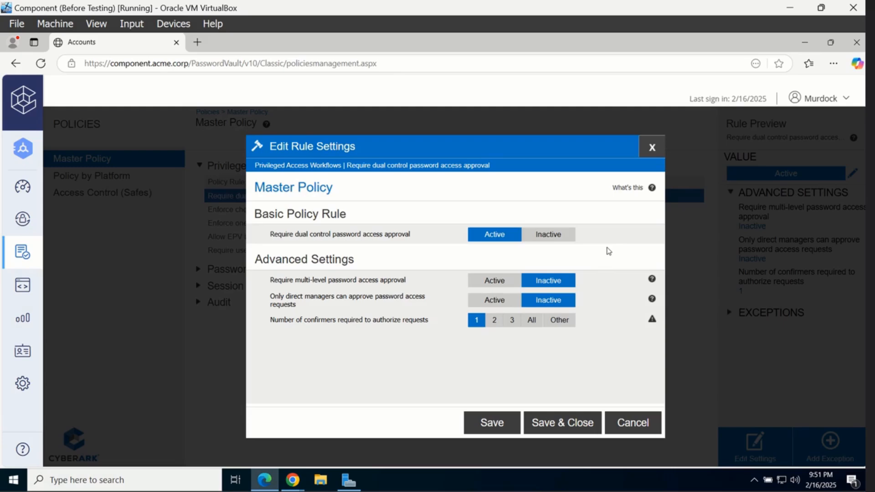
{"action": "left_click", "coordinate": [501, 283]}
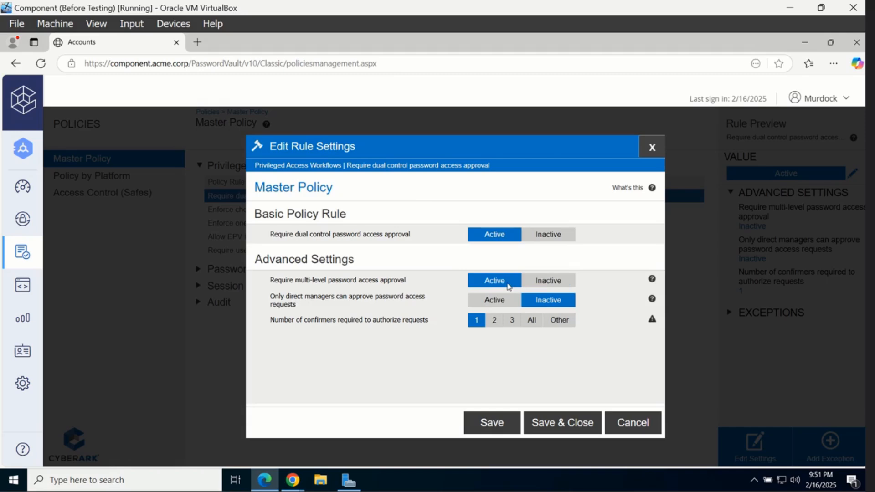
{"action": "left_click", "coordinate": [580, 429]}
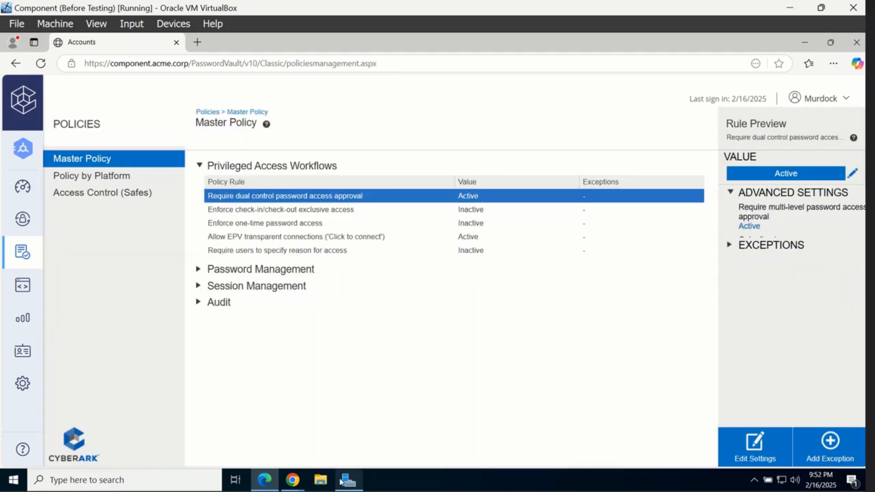
Sign in to the other vault window via LDAP as the requesting user
{"action": "mouse_move", "coordinate": [298, 486]}
{"action": "left_click", "coordinate": [206, 438]}
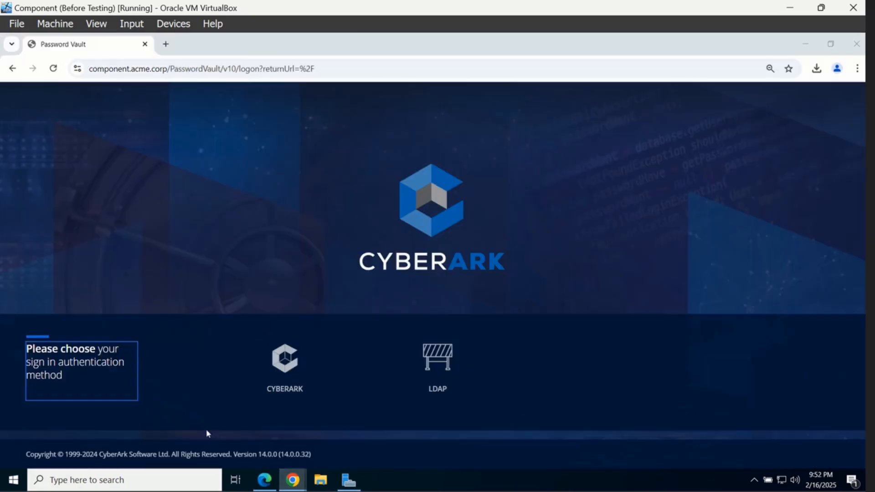
{"action": "left_click", "coordinate": [423, 359]}
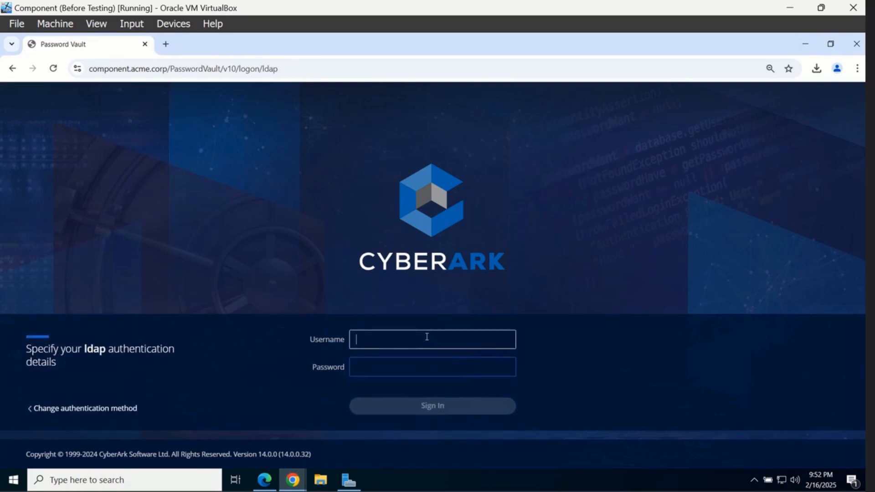
{"action": "type", "text": "Fisk"}
{"action": "key", "text": "Tab"}
{"action": "type", "text": "Pa"}
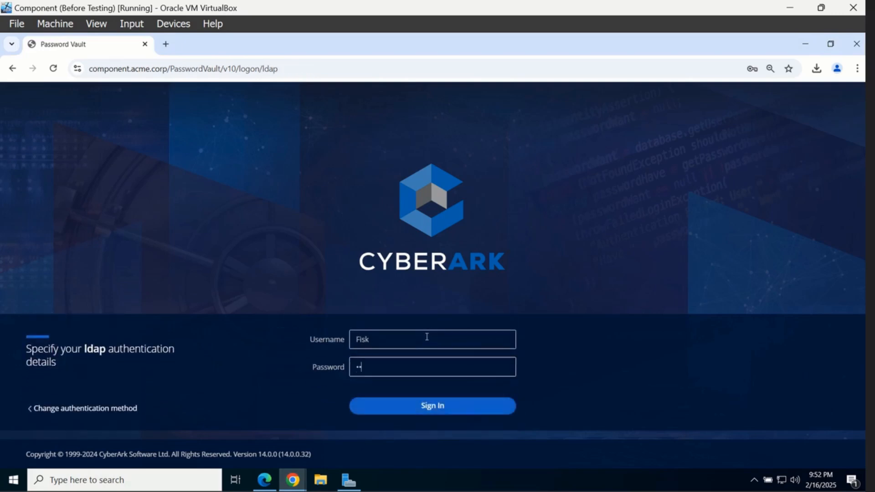
{"action": "key", "text": "Return"}
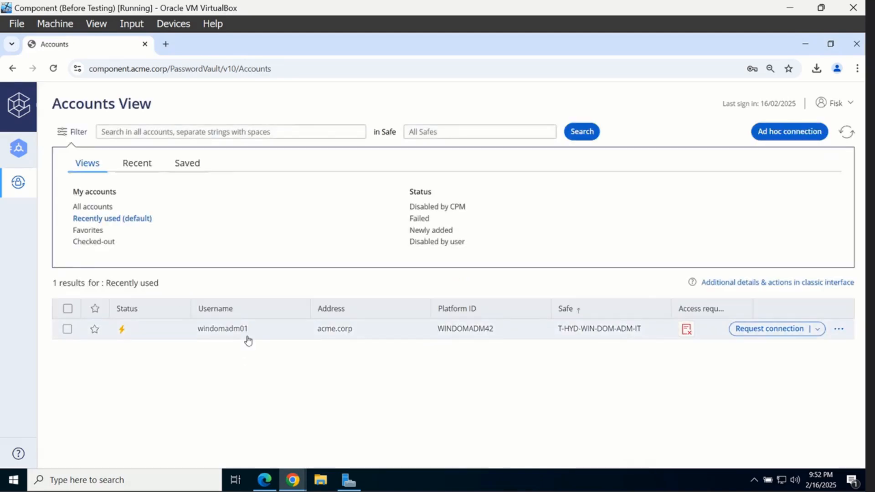
Request a connection to 10.0.2.11 for the domain admin account with reason 'Test'
{"action": "left_click", "coordinate": [248, 338]}
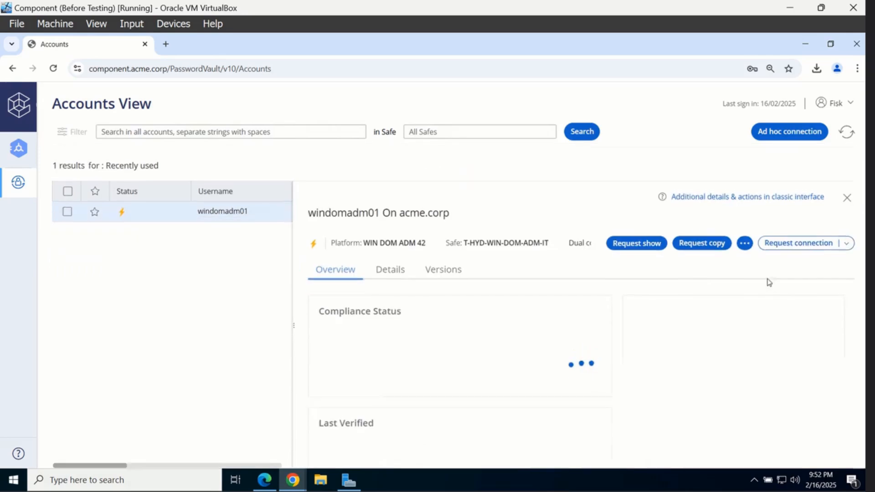
{"action": "left_click", "coordinate": [788, 242]}
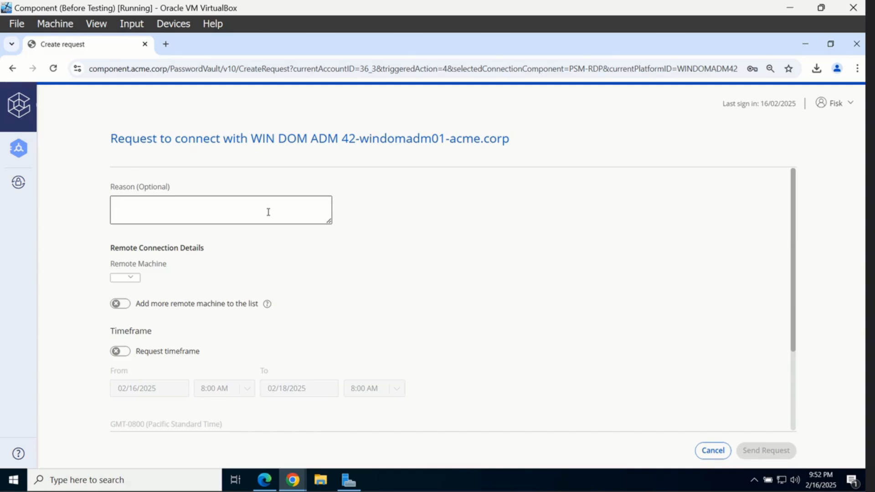
{"action": "type", "text": "Test"}
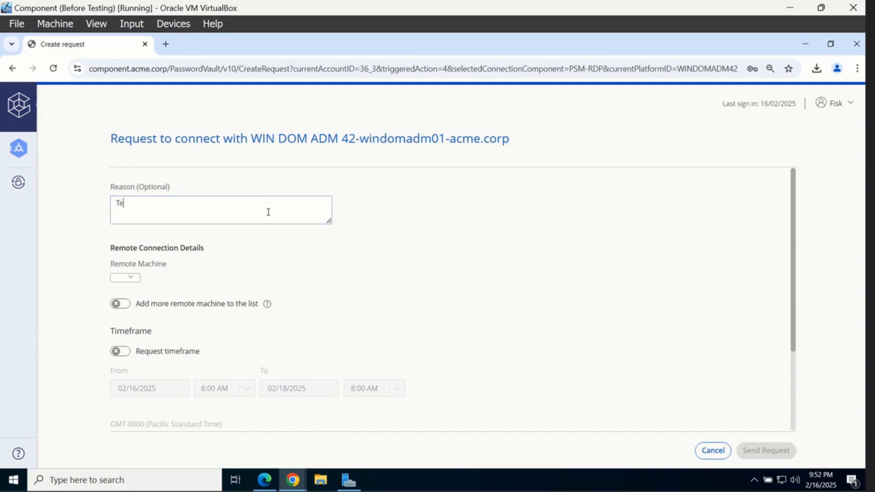
{"action": "left_click", "coordinate": [129, 278]}
{"action": "left_click", "coordinate": [122, 318]}
{"action": "left_click", "coordinate": [395, 289]}
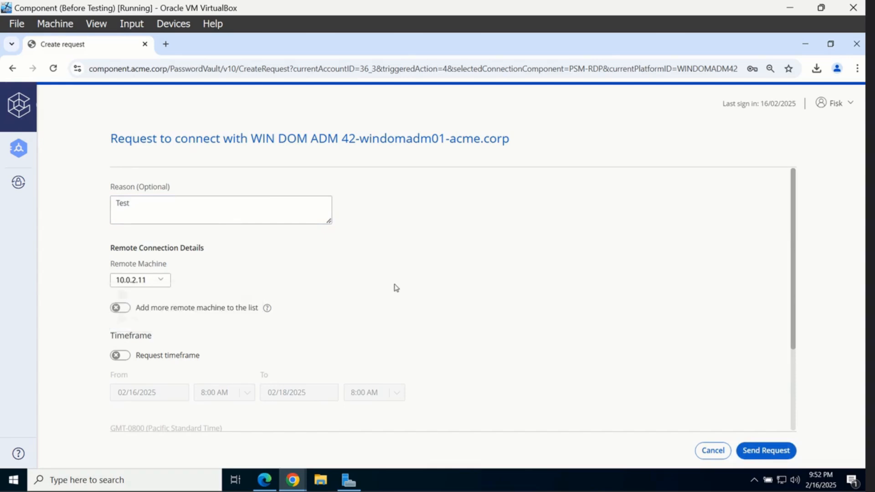
{"action": "scroll", "coordinate": [396, 290], "scroll_direction": "down", "scroll_amount": 3}
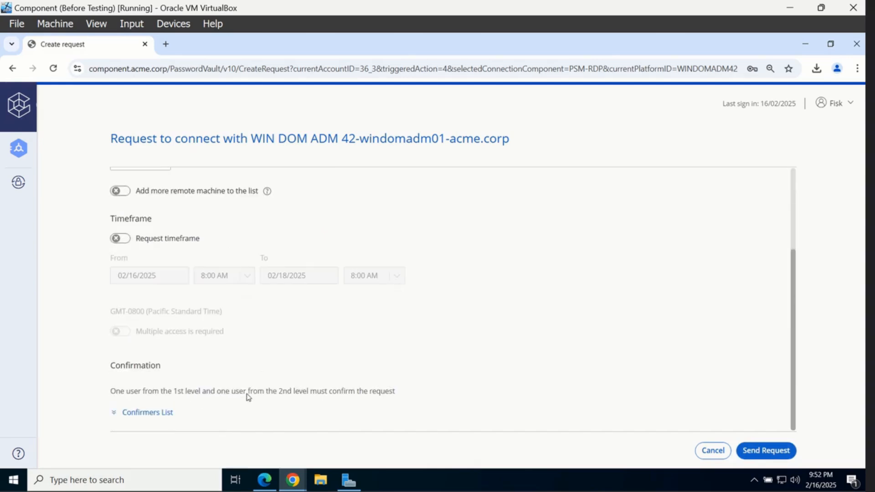
{"action": "left_click", "coordinate": [763, 454]}
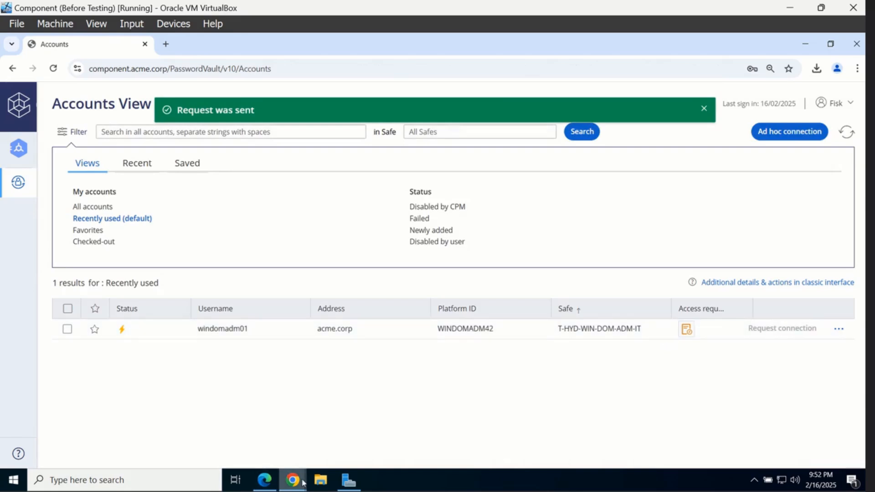
In the second vault window, log in via LDAP as the level-1 approver and open Incoming Requests
{"action": "mouse_move", "coordinate": [292, 479]}
{"action": "left_click", "coordinate": [291, 434]}
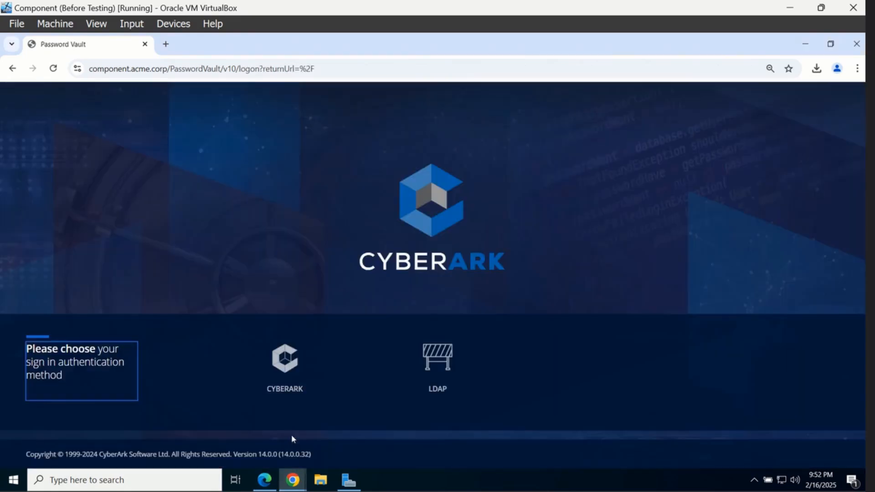
{"action": "left_click", "coordinate": [416, 382]}
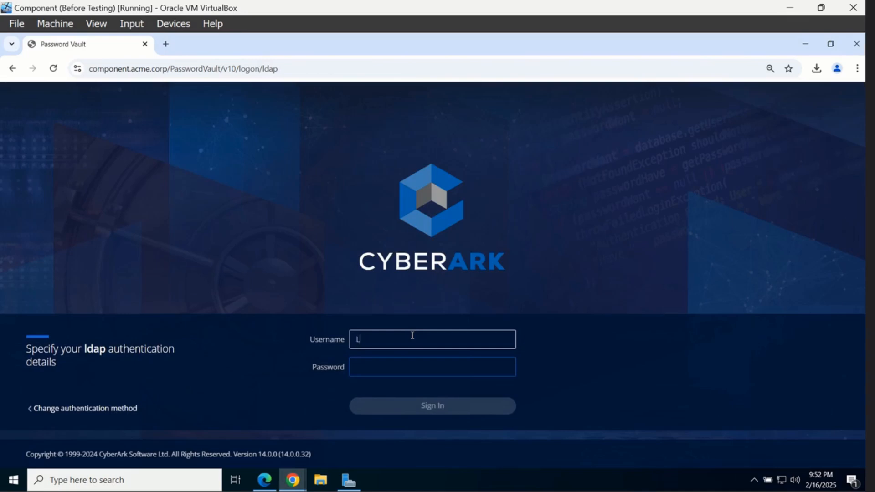
{"action": "type", "text": "L1_Approver1"}
{"action": "key", "text": "Tab"}
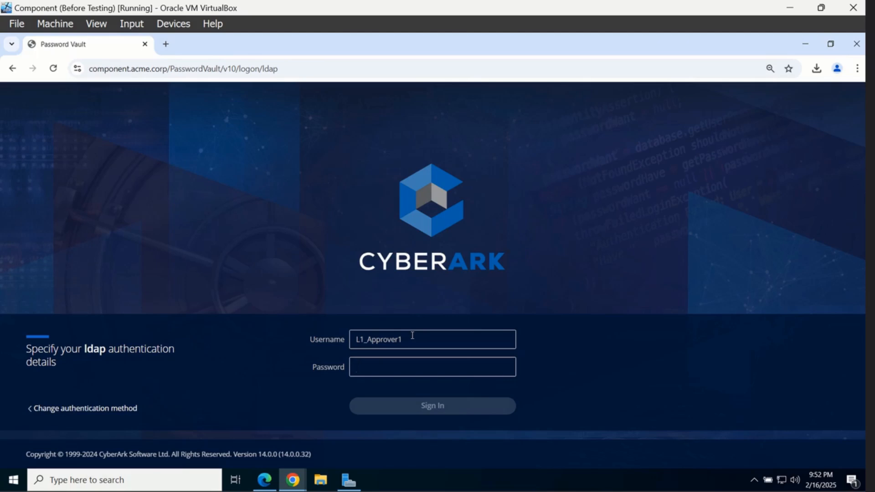
{"action": "type", "text": "P"}
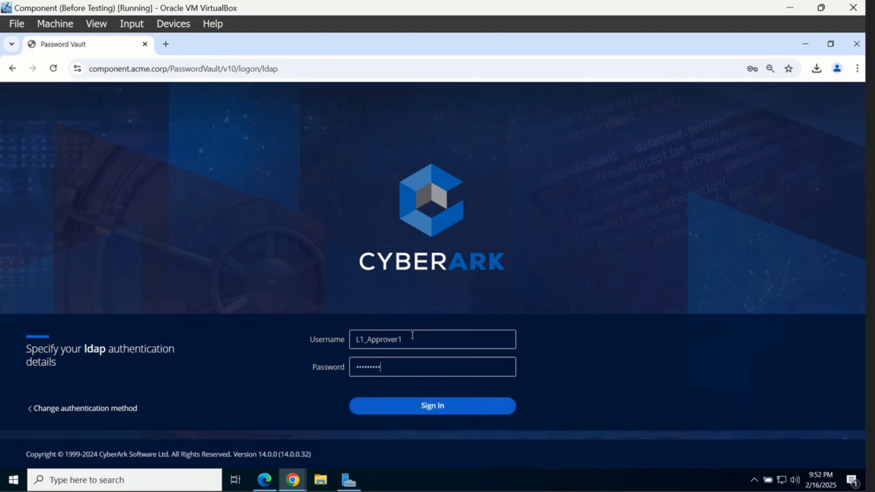
{"action": "key", "text": "Return"}
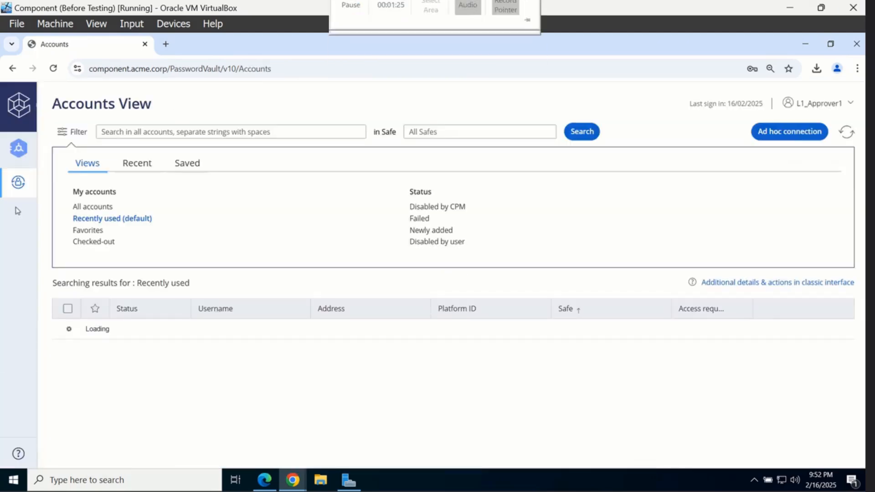
{"action": "mouse_move", "coordinate": [32, 186]}
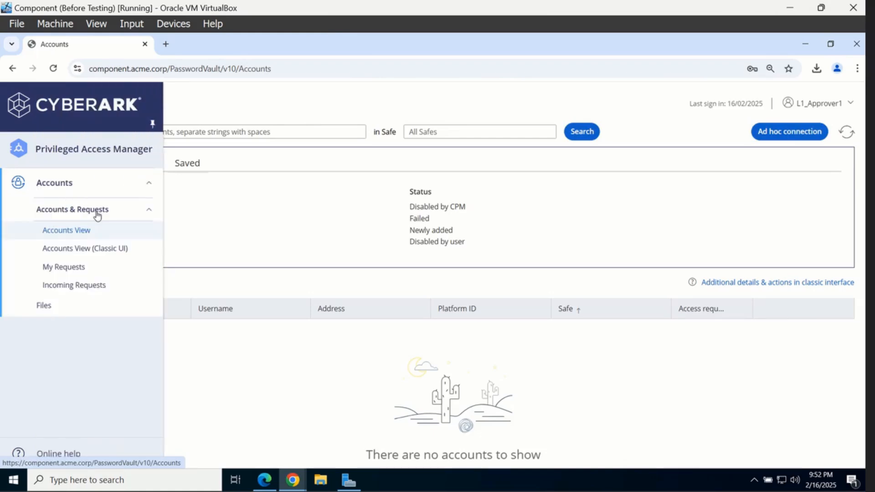
{"action": "left_click", "coordinate": [107, 289]}
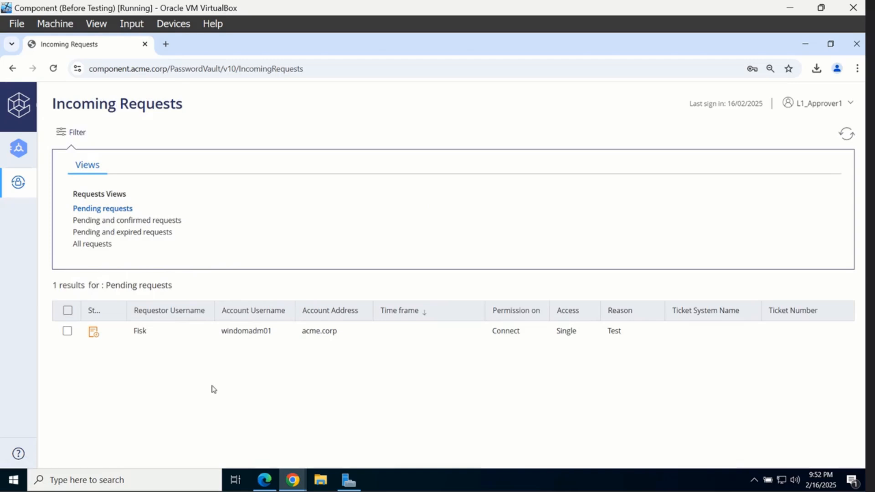
Confirm the pending windomadm01 request with a test-success reason, then switch to the vault login window
{"action": "left_click", "coordinate": [174, 334]}
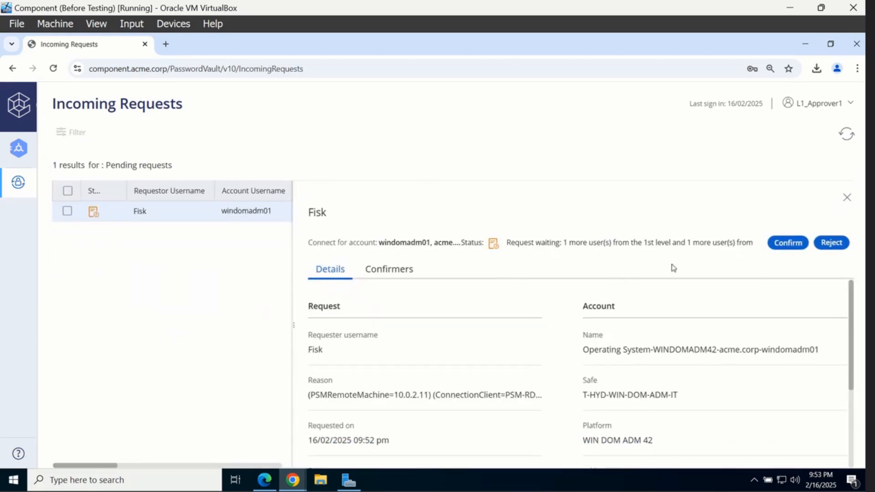
{"action": "left_click", "coordinate": [787, 241]}
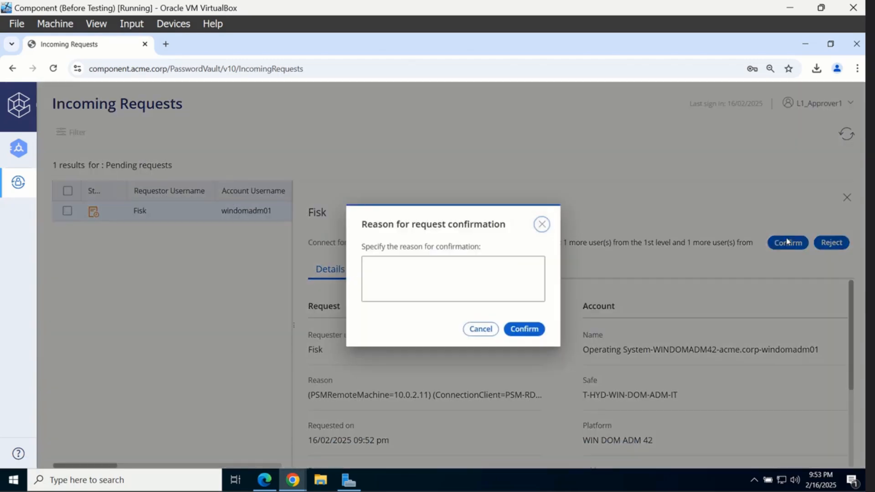
{"action": "left_click", "coordinate": [469, 279]}
{"action": "type", "text": "t"}
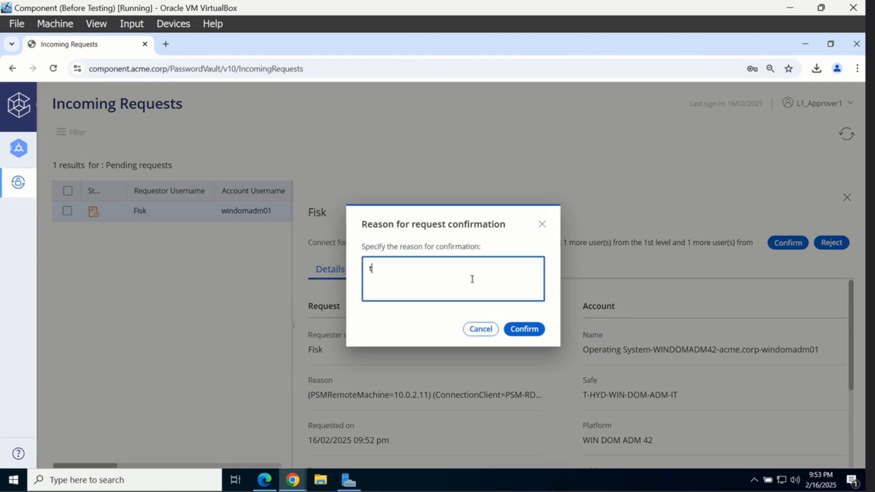
{"action": "type", "text": "EST"}
{"action": "key", "text": "BackSpace"}
{"action": "key", "text": "BackSpace"}
{"action": "type", "text": "est succees"}
{"action": "left_click", "coordinate": [524, 329]}
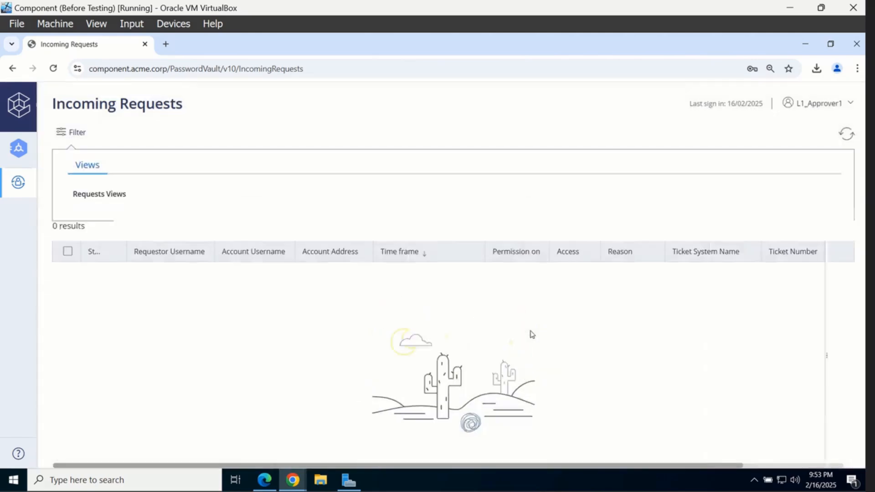
{"action": "left_click", "coordinate": [293, 479]}
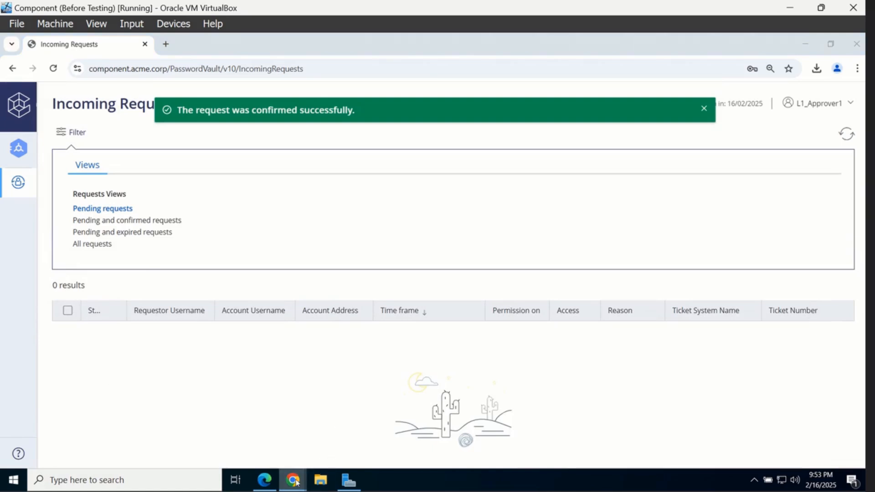
{"action": "left_click", "coordinate": [405, 448]}
Sign in via LDAP as the second-level approver and open Incoming Requests
{"action": "left_click", "coordinate": [434, 383]}
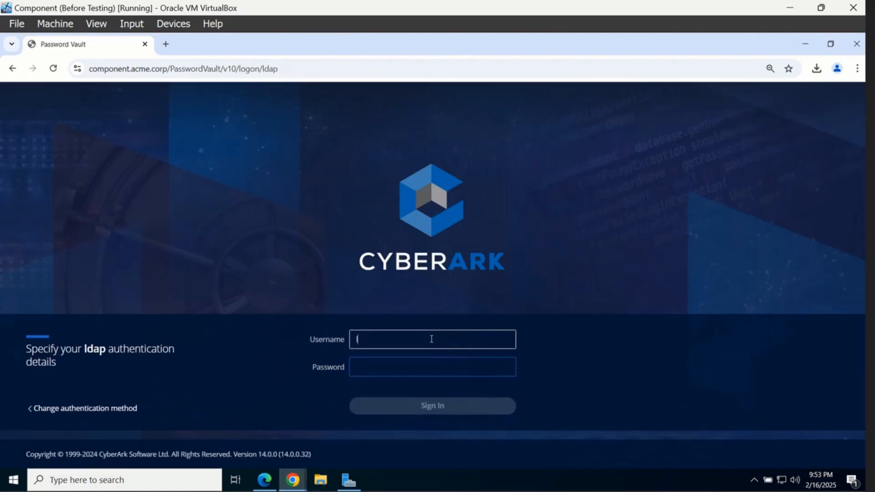
{"action": "type", "text": "L2_Approver1"}
{"action": "key", "text": "Tab"}
{"action": "type", "text": "P"}
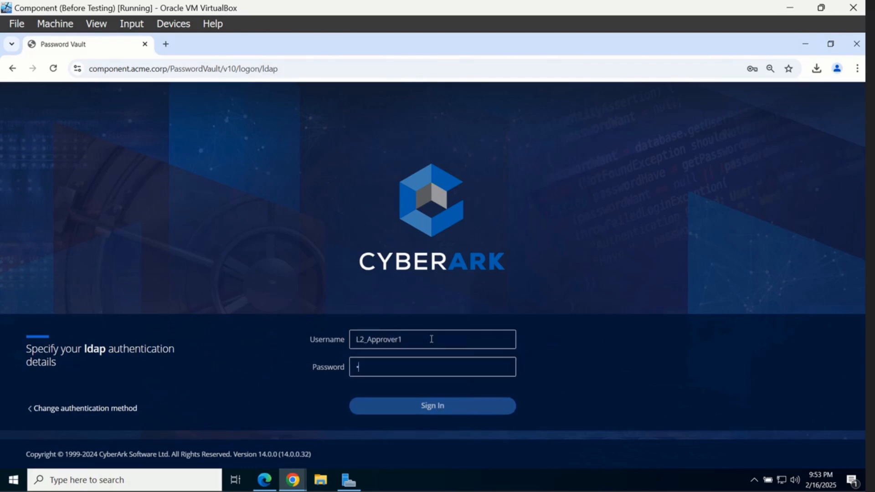
{"action": "key", "text": "Return"}
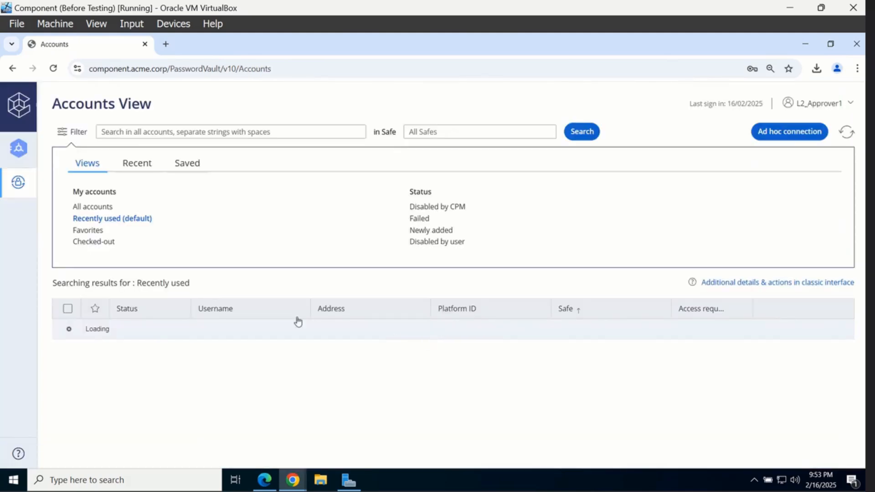
{"action": "mouse_move", "coordinate": [20, 183]}
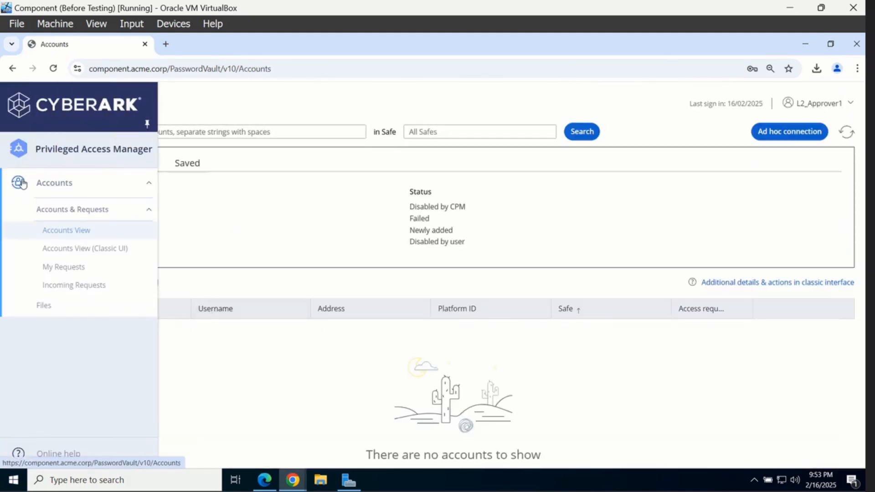
{"action": "left_click", "coordinate": [95, 287]}
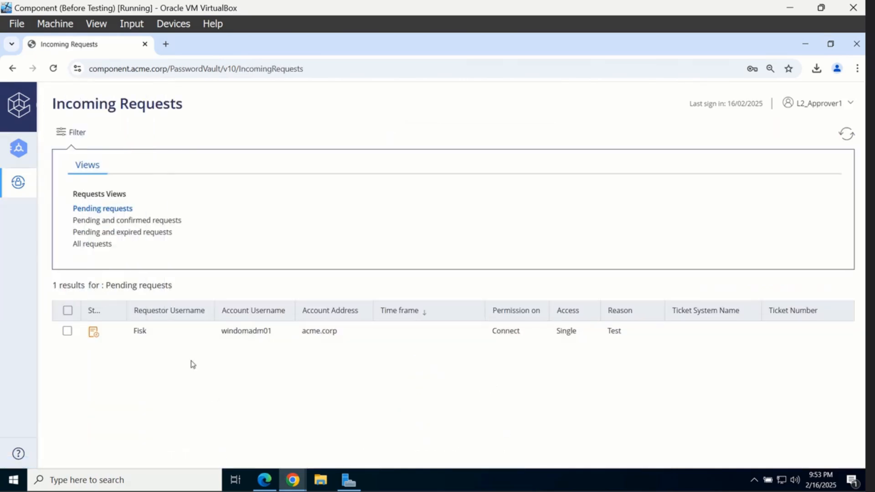
Confirm the pending windomadm01 request with reason 'Test success'
{"action": "left_click", "coordinate": [195, 337]}
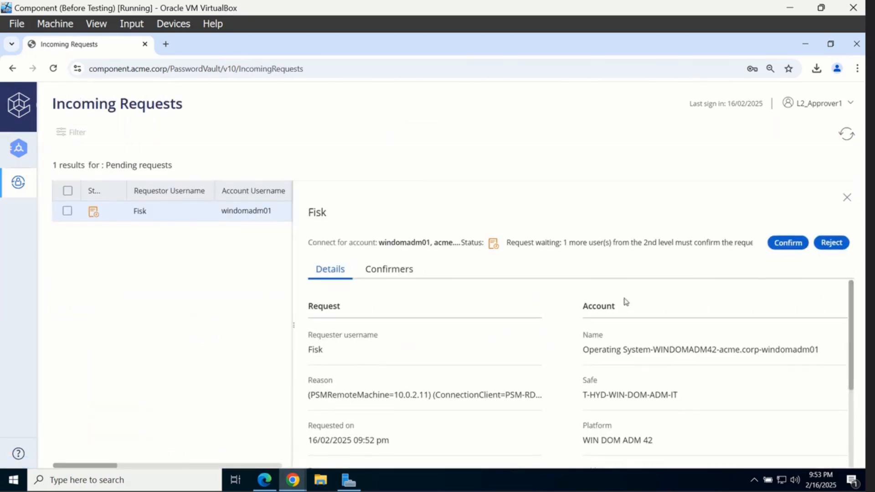
{"action": "left_click", "coordinate": [787, 243]}
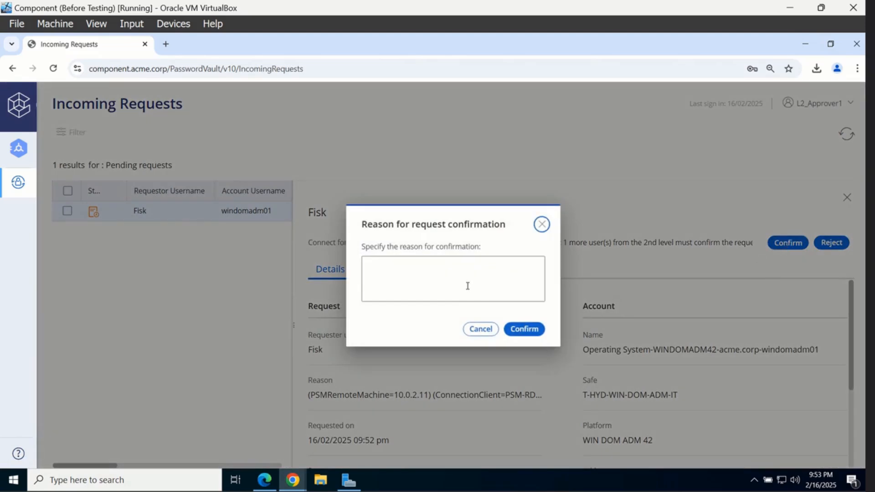
{"action": "left_click", "coordinate": [468, 285]}
{"action": "type", "text": "Test se"}
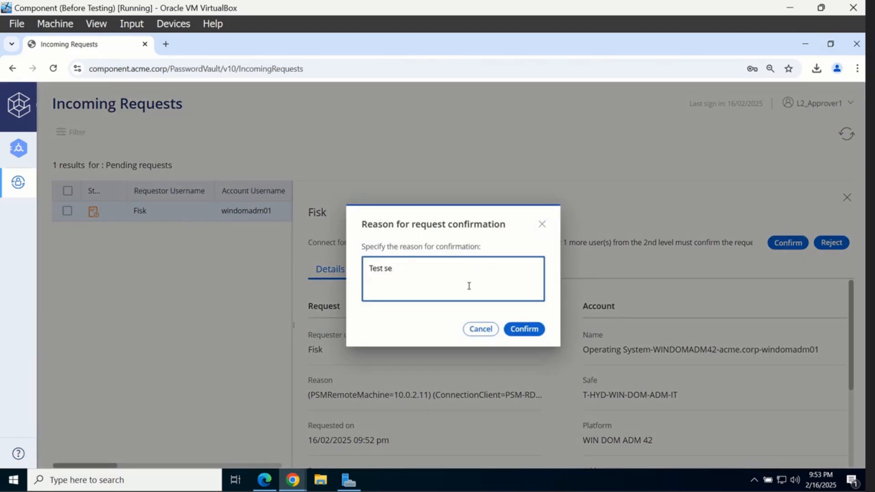
{"action": "type", "text": "uccess"}
{"action": "left_click", "coordinate": [524, 329]}
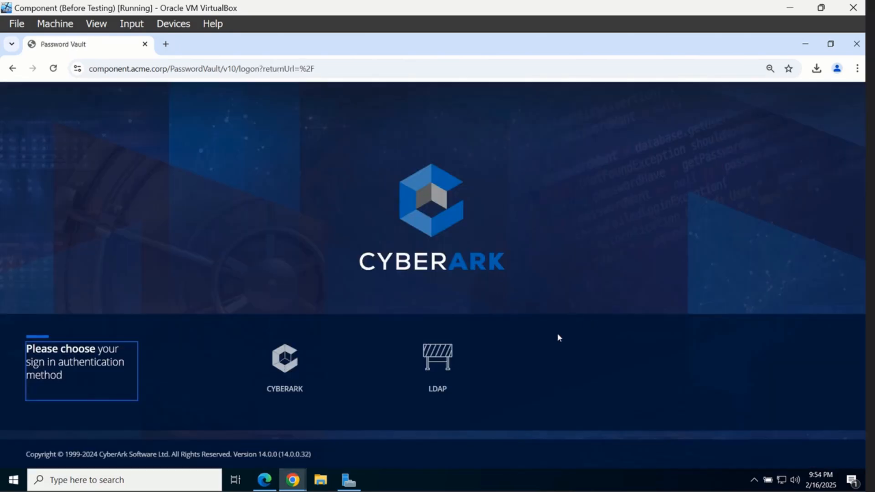
Sign back in via LDAP as the requesting user and open windomadm01's account details
{"action": "left_click", "coordinate": [438, 384]}
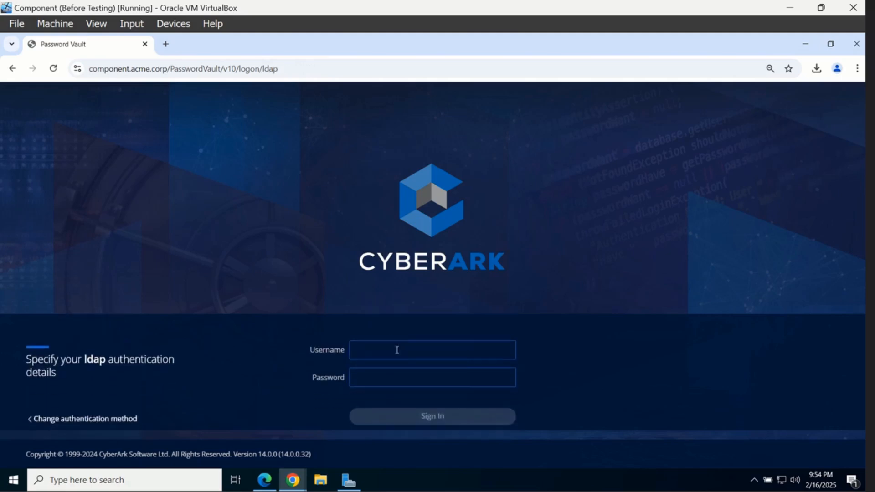
{"action": "type", "text": "Fisk"}
{"action": "key", "text": "Tab"}
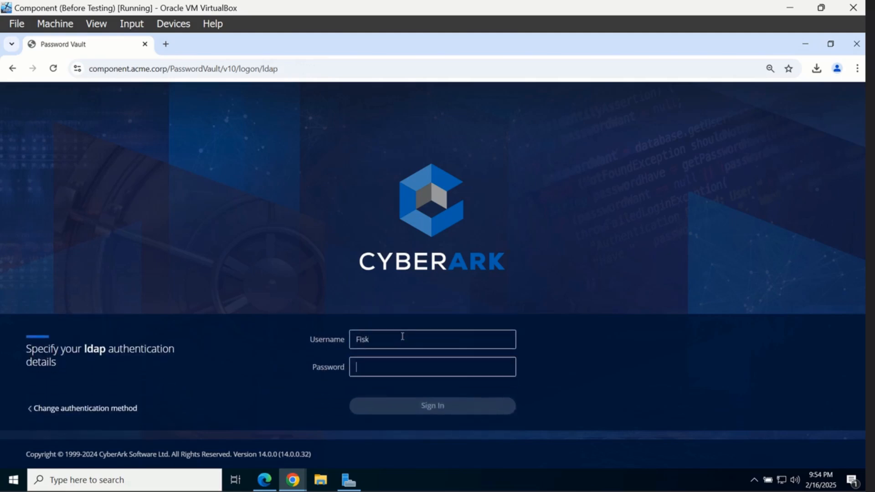
{"action": "type", "text": "P"}
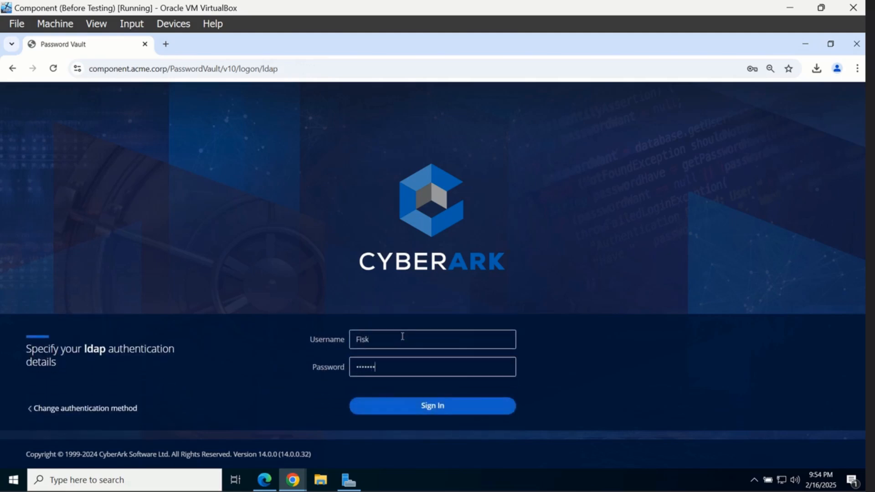
{"action": "key", "text": "BackSpace"}
{"action": "key", "text": "BackSpace"}
{"action": "key", "text": "BackSpace"}
{"action": "key", "text": "BackSpace"}
{"action": "key", "text": "BackSpace"}
{"action": "key", "text": "BackSpace"}
{"action": "type", "text": "P"}
{"action": "key", "text": "Return"}
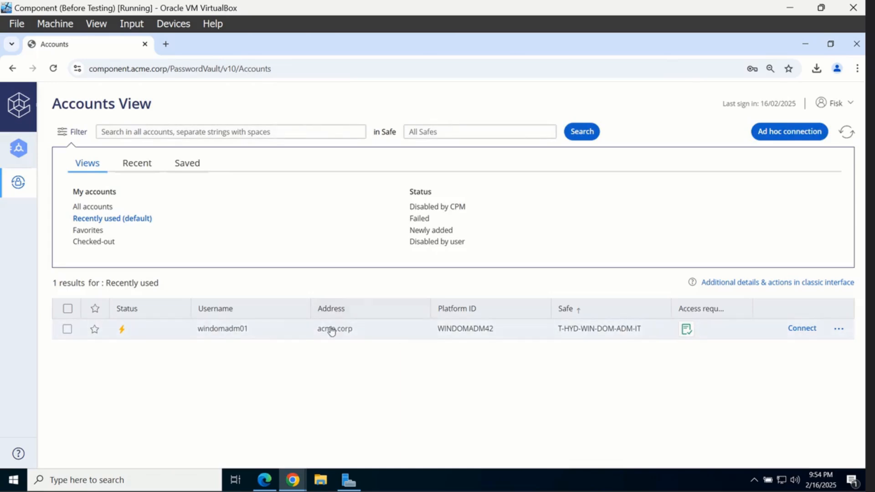
{"action": "left_click", "coordinate": [330, 329]}
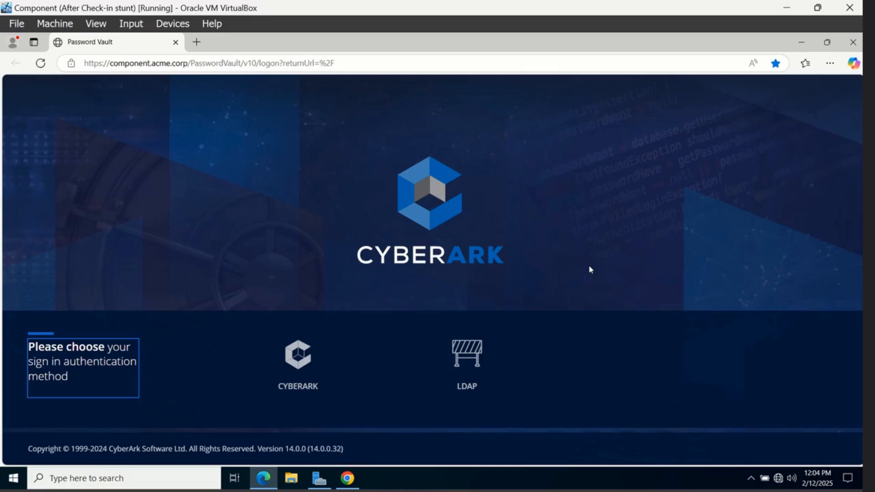
Sign in via LDAP as the administrator
{"action": "left_click", "coordinate": [472, 360]}
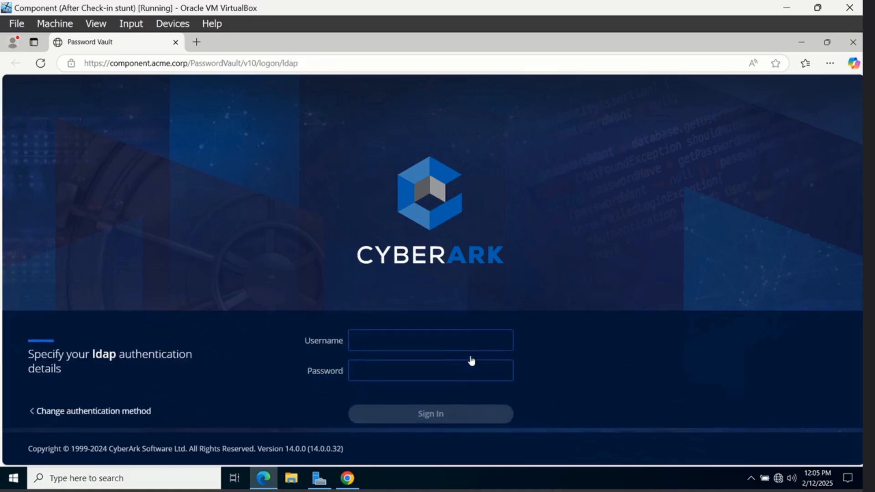
{"action": "type", "text": "Murdock"}
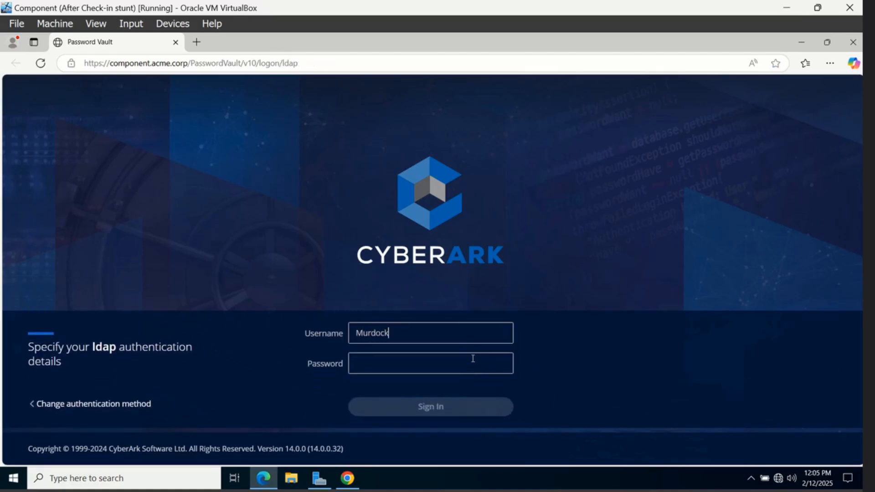
{"action": "key", "text": "Tab"}
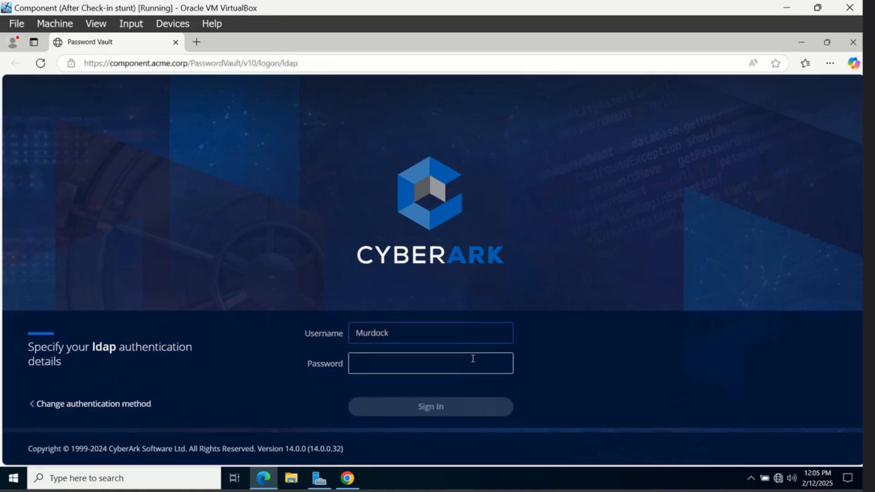
{"action": "type", "text": "********"}
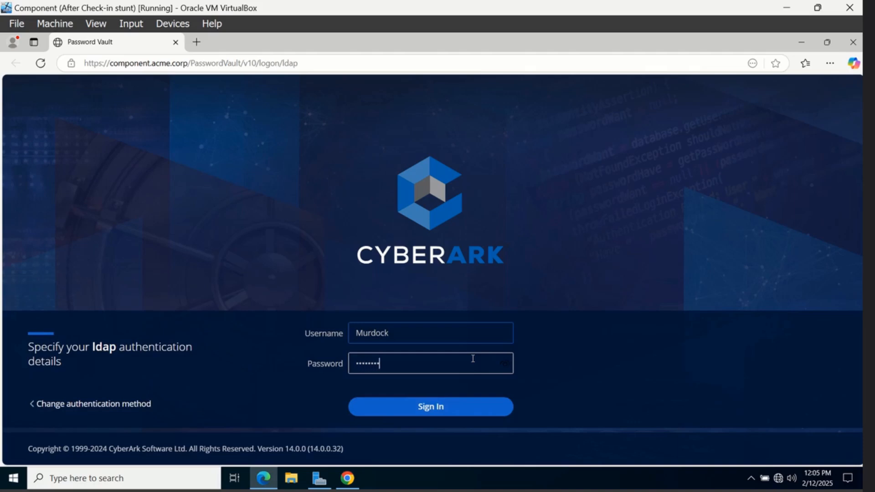
{"action": "key", "text": "Return"}
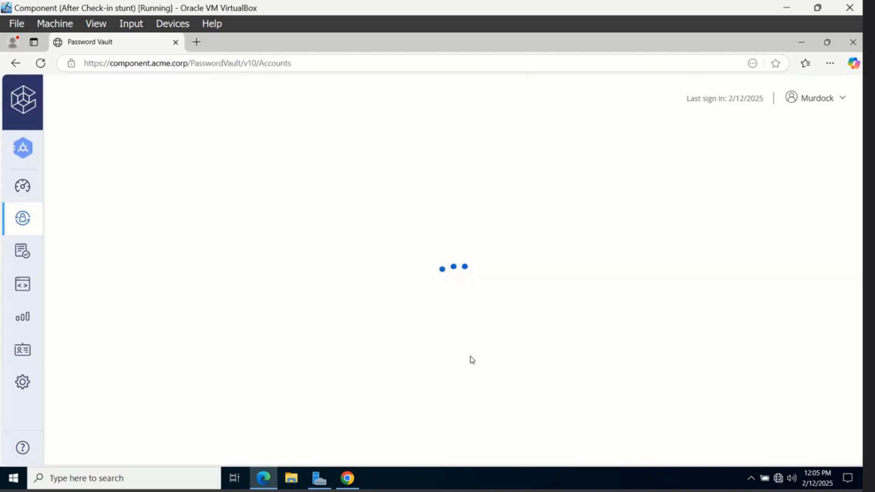
Set the Master Policy rule 'Enforce check-in/check-out exclusive access' to Active and save it
{"action": "left_click", "coordinate": [25, 260]}
{"action": "left_click", "coordinate": [70, 282]}
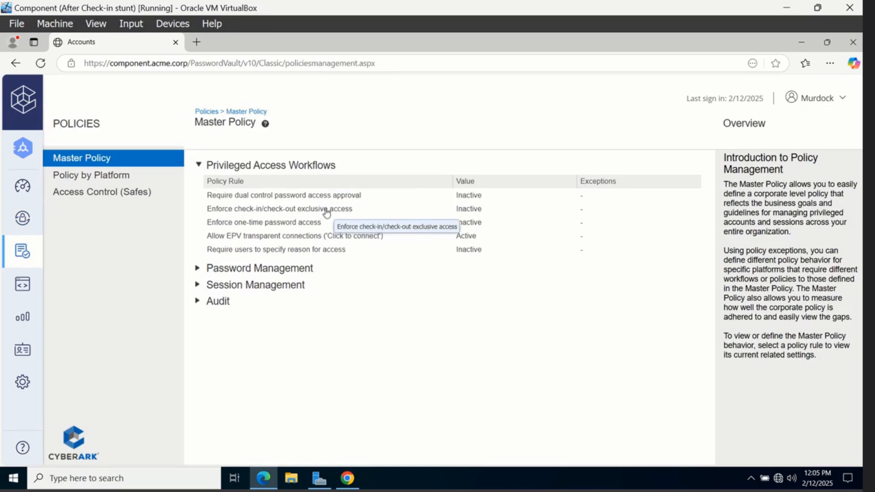
{"action": "left_click", "coordinate": [326, 210]}
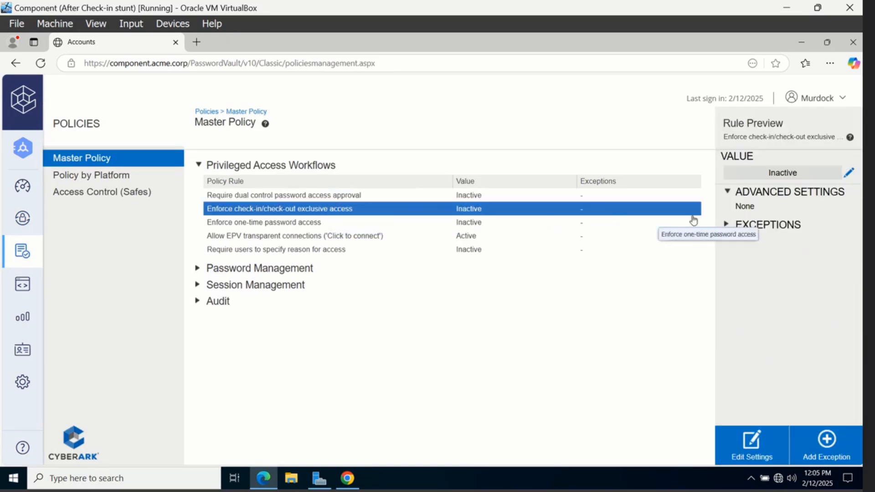
{"action": "left_click", "coordinate": [848, 173]}
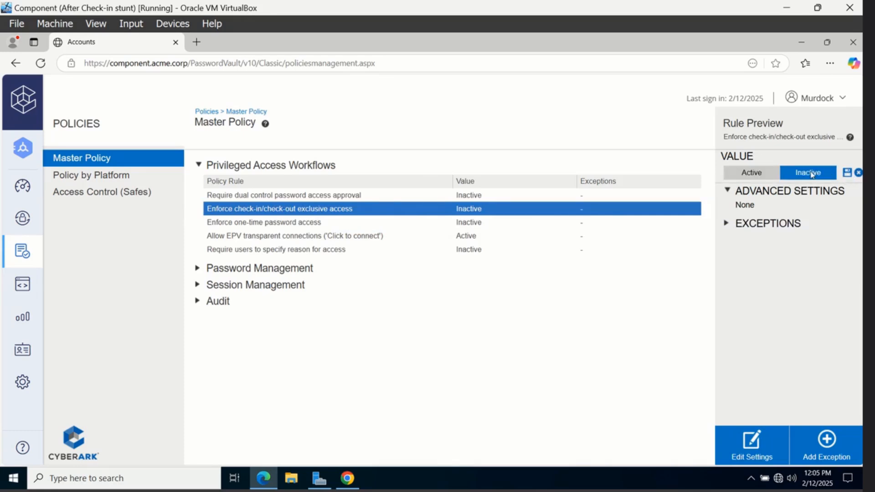
{"action": "left_click", "coordinate": [758, 179]}
{"action": "left_click", "coordinate": [847, 173]}
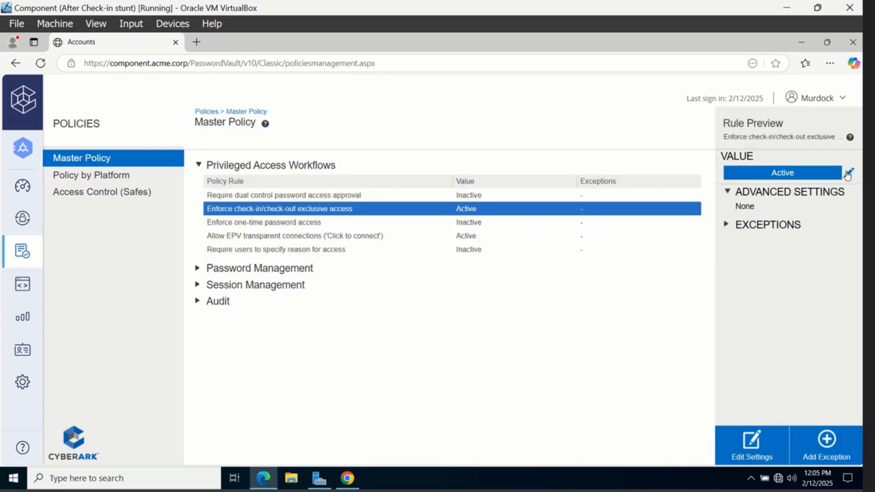
Sign in as the end user via LDAP in the user's browser session
{"action": "left_click", "coordinate": [342, 481]}
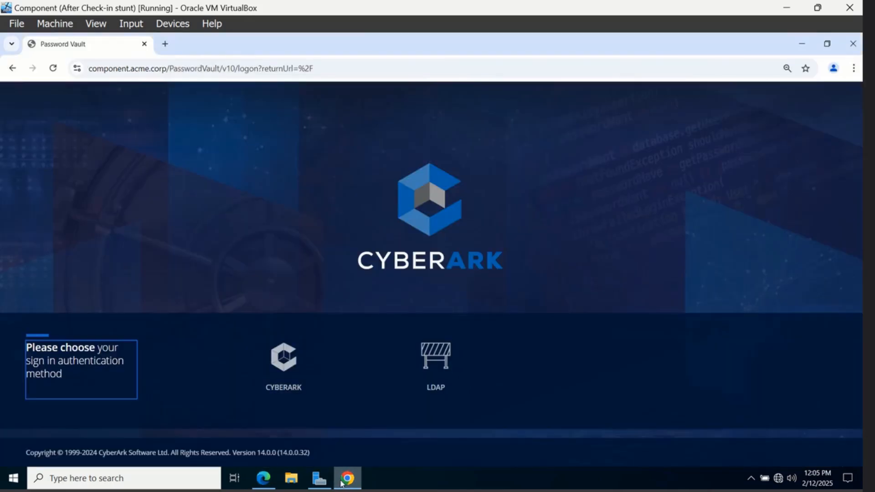
{"action": "left_click", "coordinate": [439, 374]}
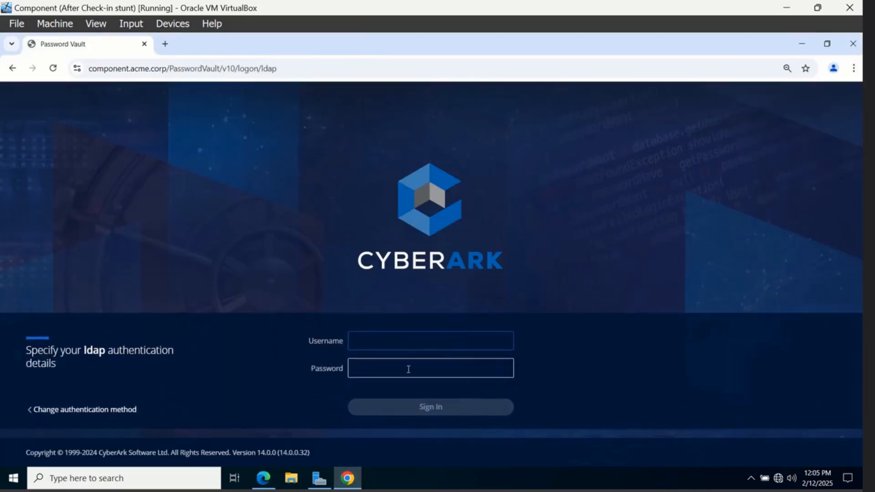
{"action": "type", "text": "F"}
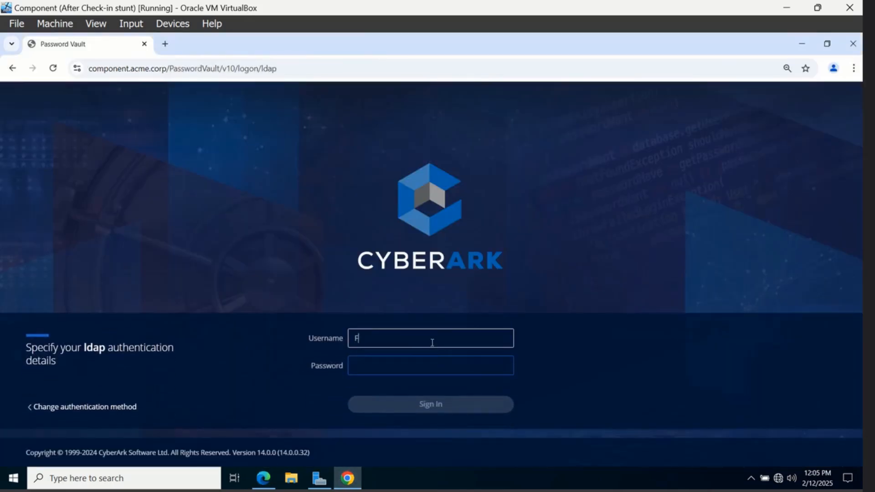
{"action": "type", "text": "isk"}
{"action": "key", "text": "Tab"}
{"action": "type", "text": "••"}
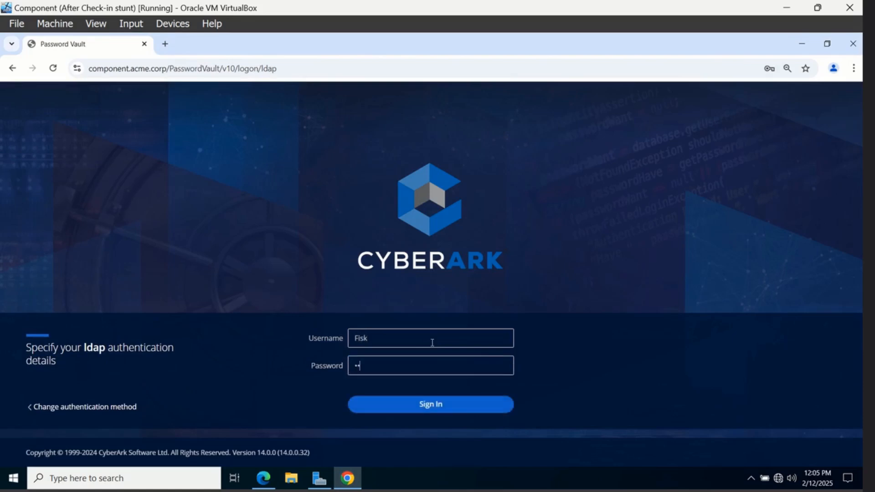
{"action": "type", "text": "•••••••"}
{"action": "key", "text": "Return"}
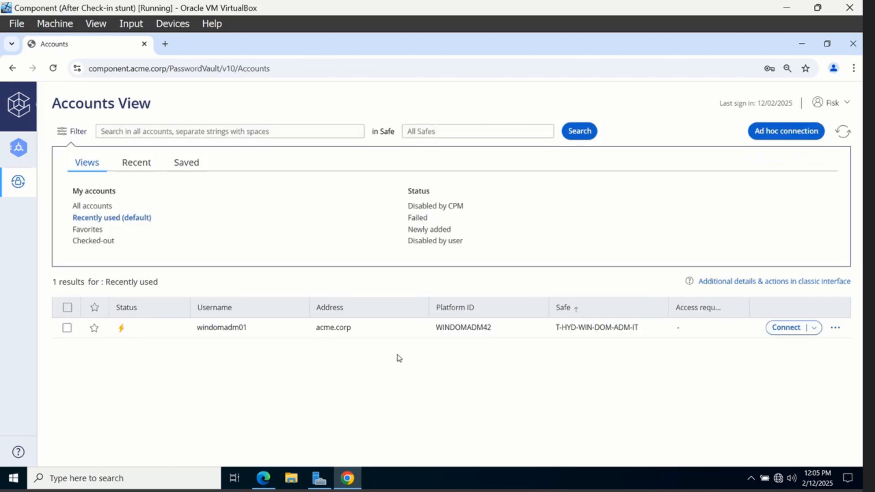
Reveal and dismiss the windomadm01 password, then return to the administrator's session
{"action": "left_click", "coordinate": [282, 336]}
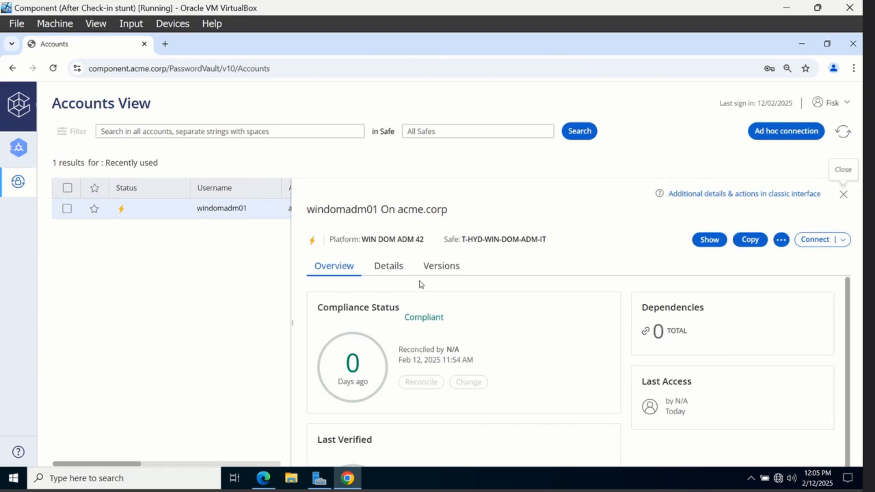
{"action": "left_click", "coordinate": [701, 240]}
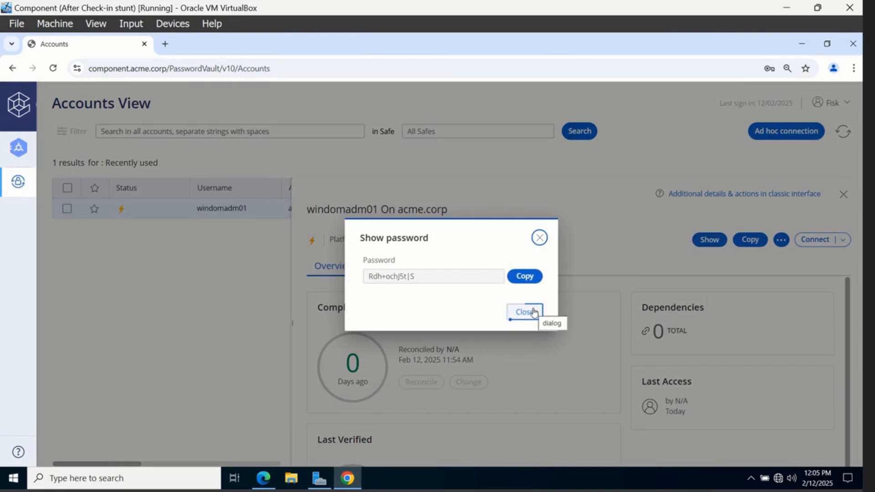
{"action": "left_click", "coordinate": [534, 313]}
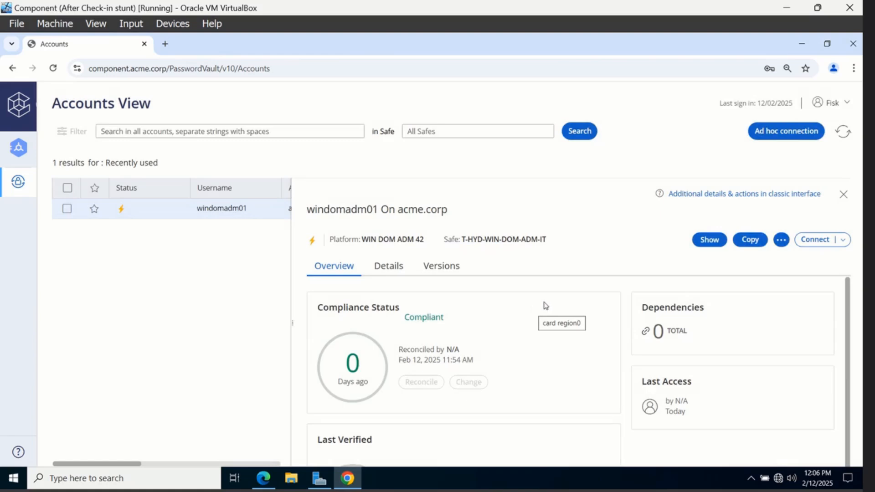
{"action": "left_click", "coordinate": [263, 478]}
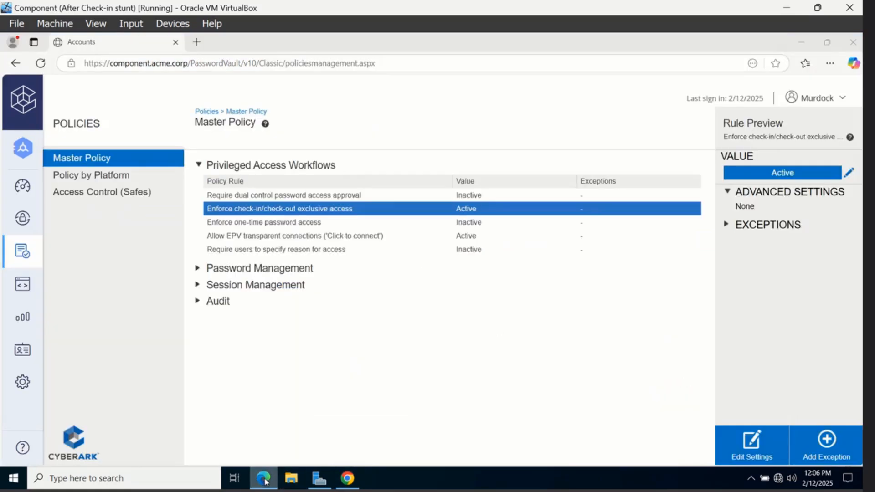
Check windomadm01's checked-out lock in the administrator's account list, then reload the user's list
{"action": "left_click", "coordinate": [31, 229]}
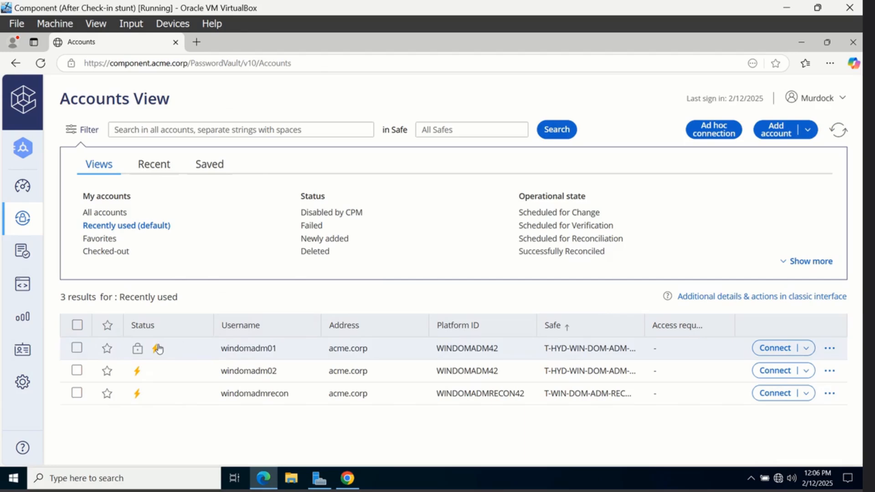
{"action": "mouse_move", "coordinate": [152, 350]}
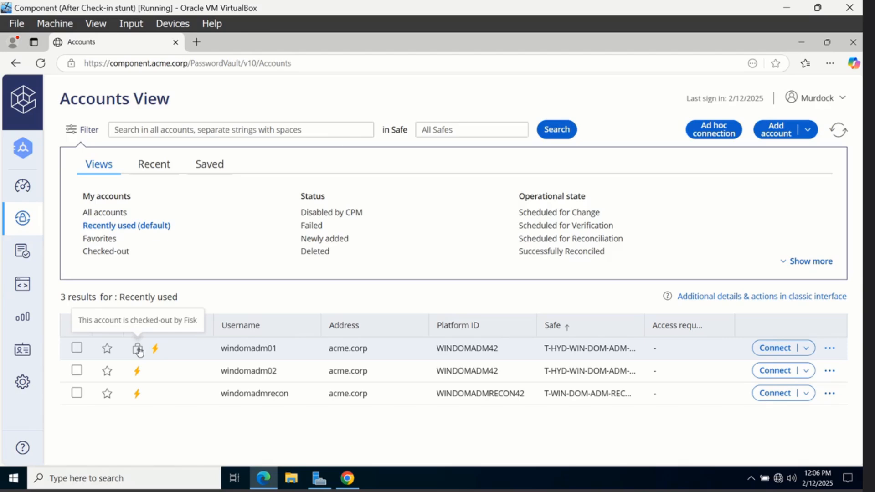
{"action": "left_click", "coordinate": [355, 476]}
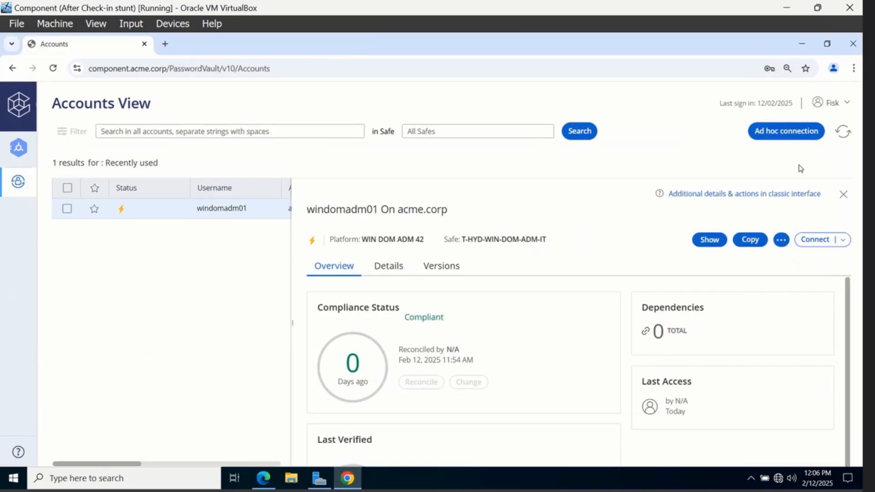
{"action": "left_click", "coordinate": [843, 132]}
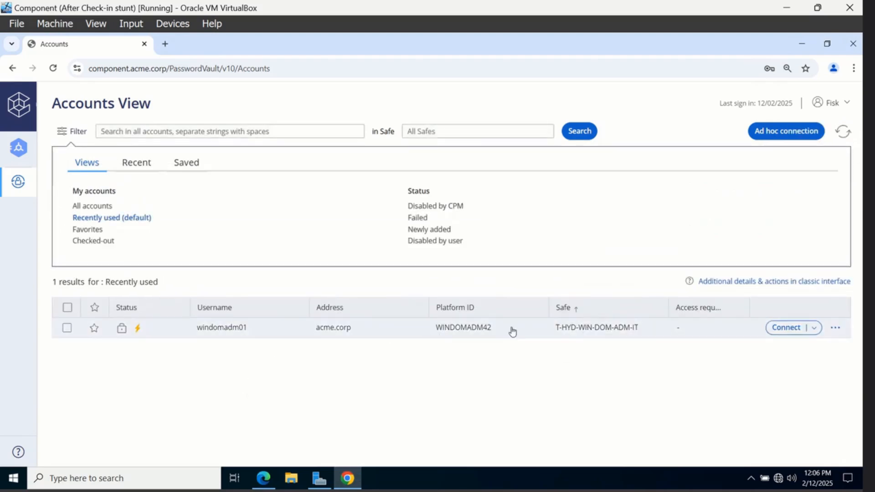
Check windomadm01 back in from its actions menu, reload the list, and switch to the administrator's session
{"action": "left_click", "coordinate": [838, 331]}
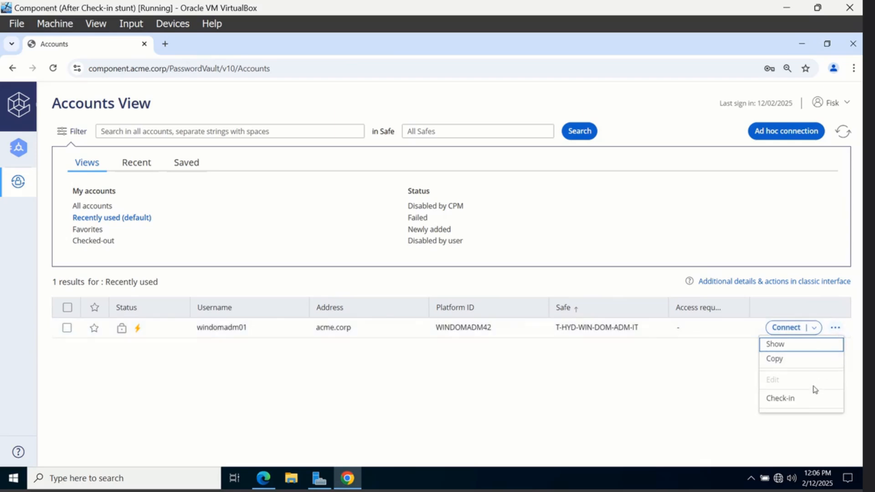
{"action": "left_click", "coordinate": [812, 398]}
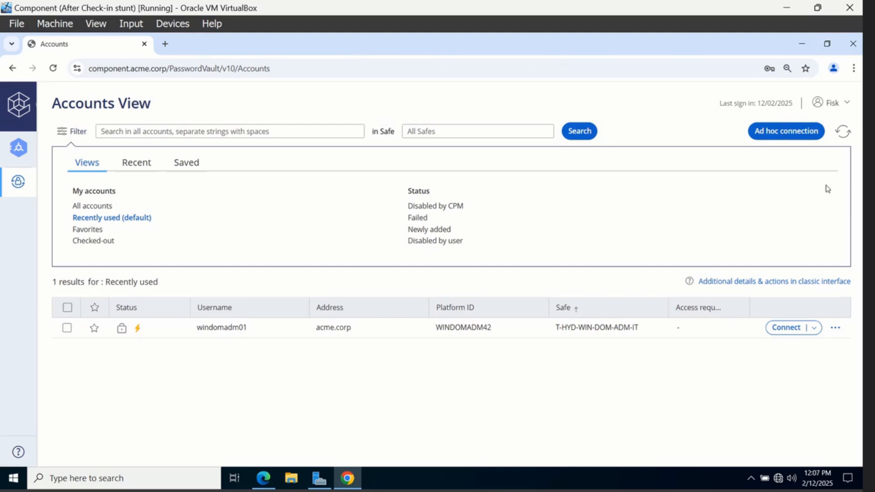
{"action": "left_click", "coordinate": [842, 134]}
{"action": "left_click", "coordinate": [264, 478]}
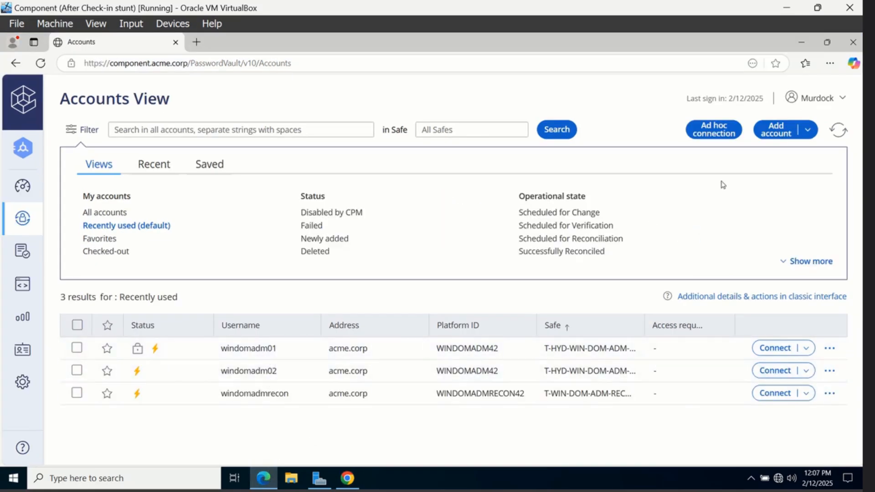
Reload the administrator's Accounts View so windomadm01's lock status updates
{"action": "left_click", "coordinate": [842, 131]}
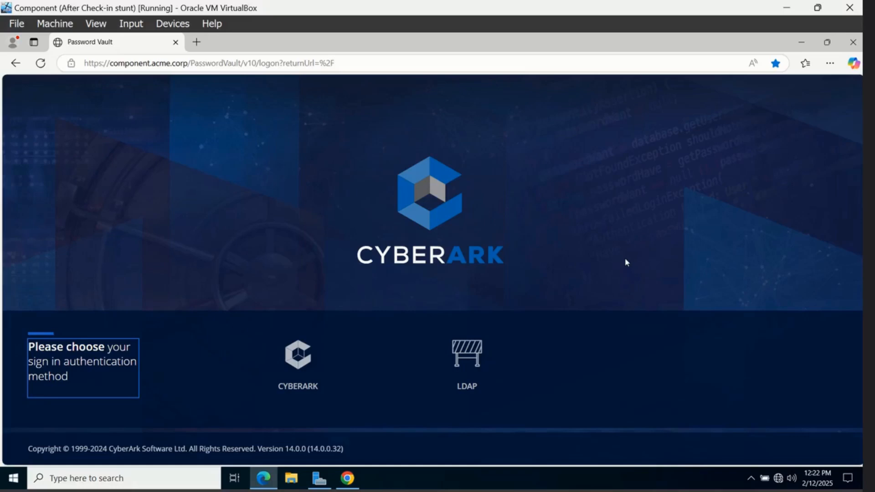
Sign in to Password Vault Web Access with LDAP as the administrator user
{"action": "left_click", "coordinate": [474, 368]}
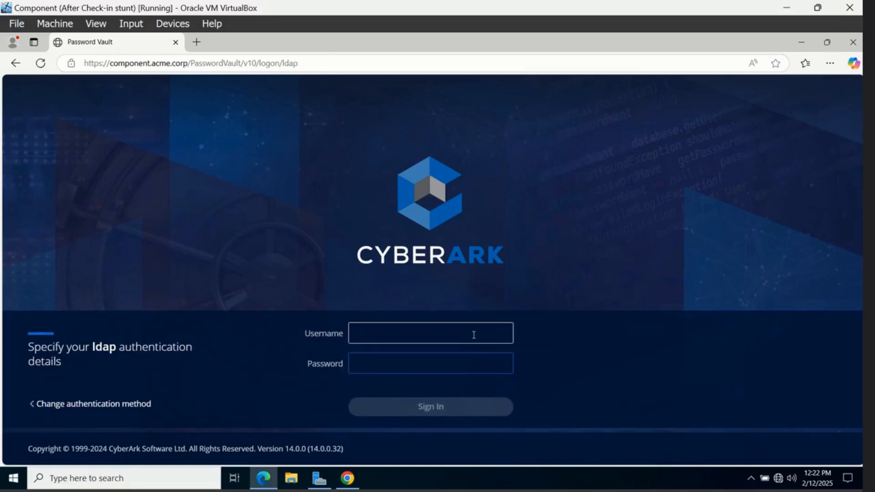
{"action": "type", "text": "Murdock"}
{"action": "key", "text": "Tab"}
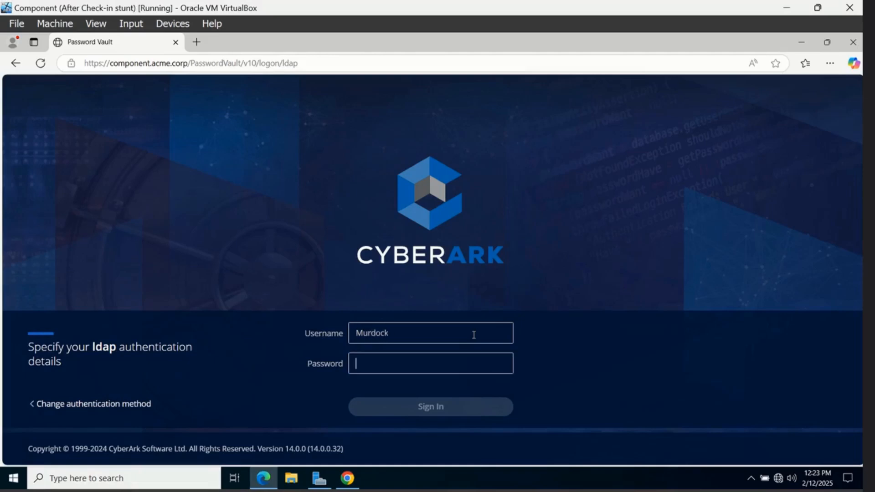
{"action": "type", "text": "********"}
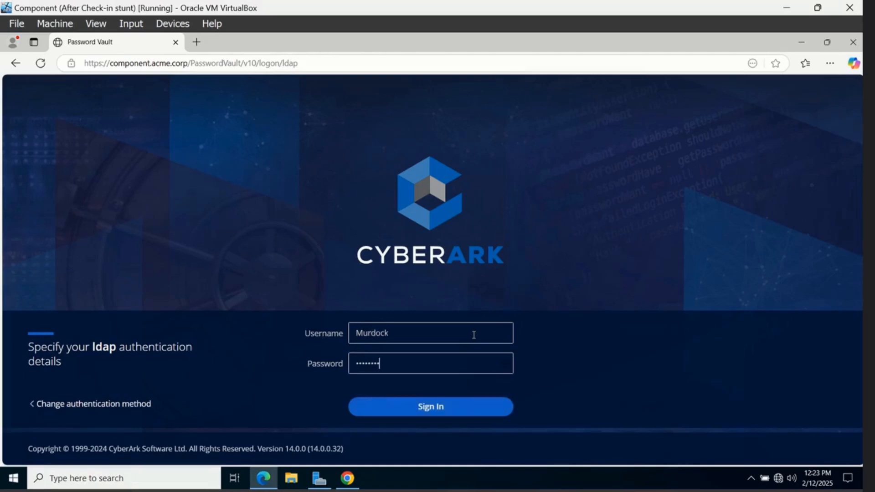
{"action": "key", "text": "Return"}
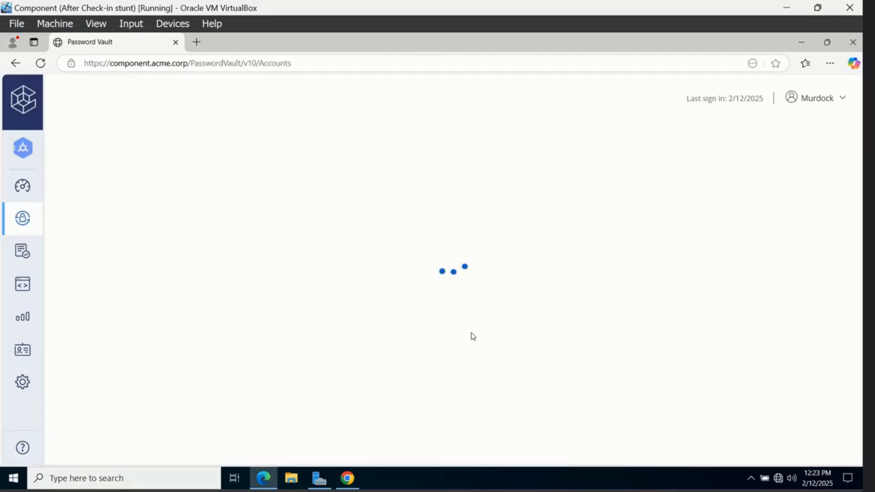
Set the Master Policy rule 'Enforce one-time password access' to Active
{"action": "left_click", "coordinate": [28, 260]}
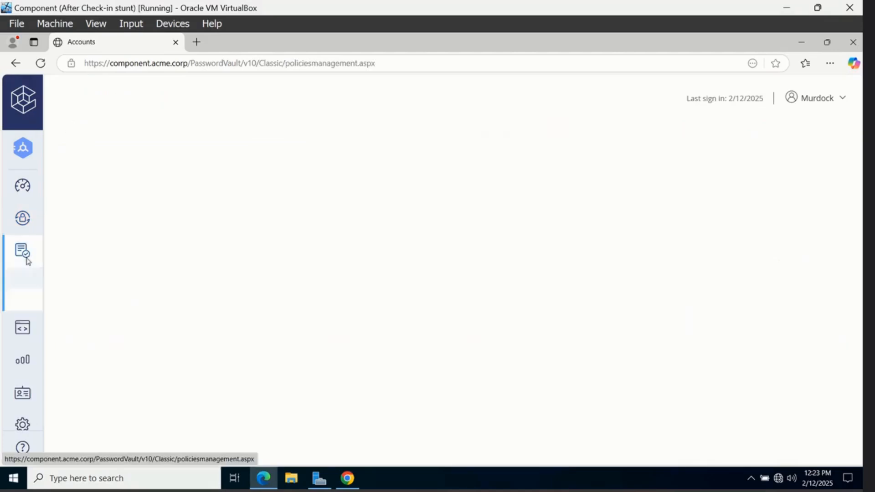
{"action": "mouse_move", "coordinate": [27, 260]}
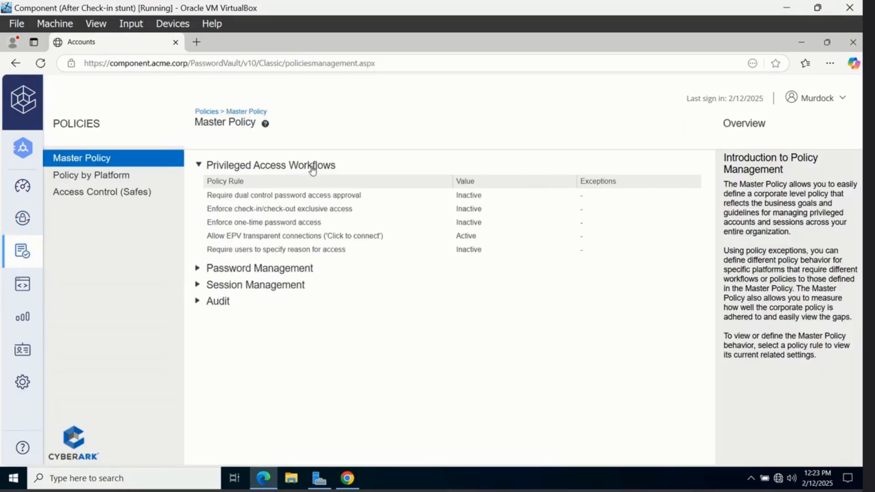
{"action": "left_click", "coordinate": [327, 224]}
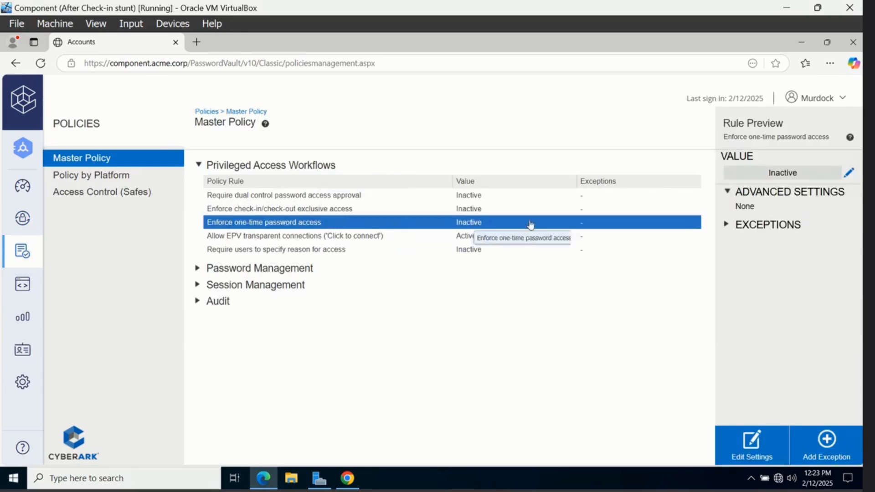
{"action": "left_click", "coordinate": [847, 173]}
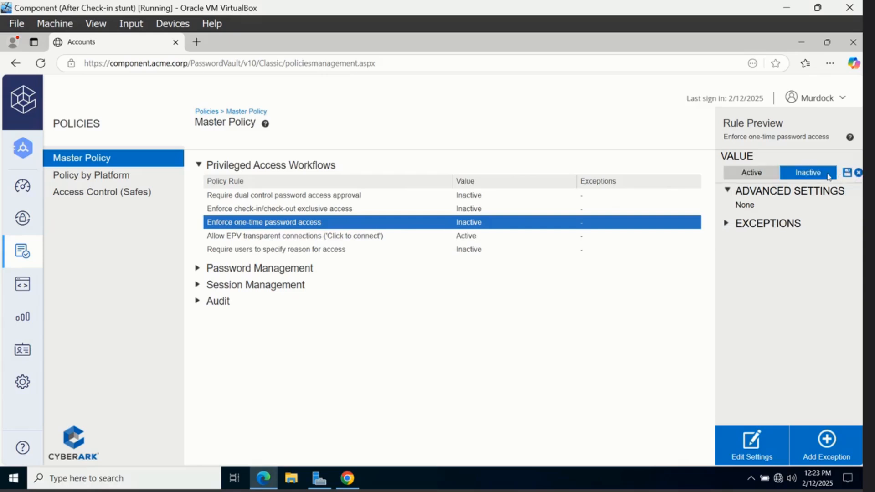
{"action": "left_click", "coordinate": [751, 179]}
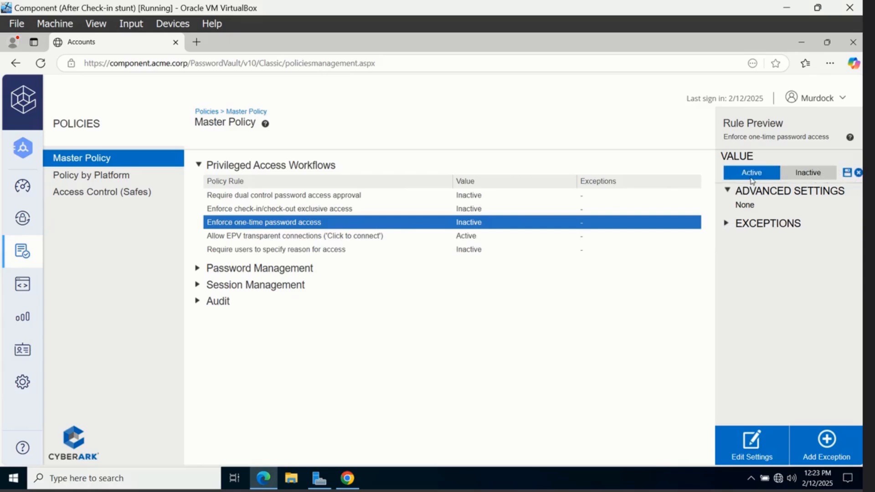
{"action": "left_click", "coordinate": [847, 174]}
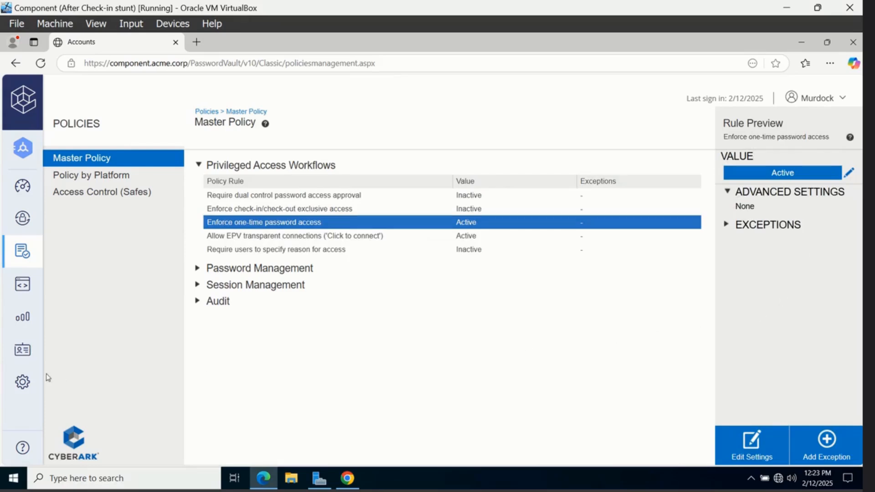
{"action": "left_click", "coordinate": [22, 382]}
Open the WIN DOM ADM 42 Windows platform for editing in Platform Management
{"action": "mouse_move", "coordinate": [55, 414]}
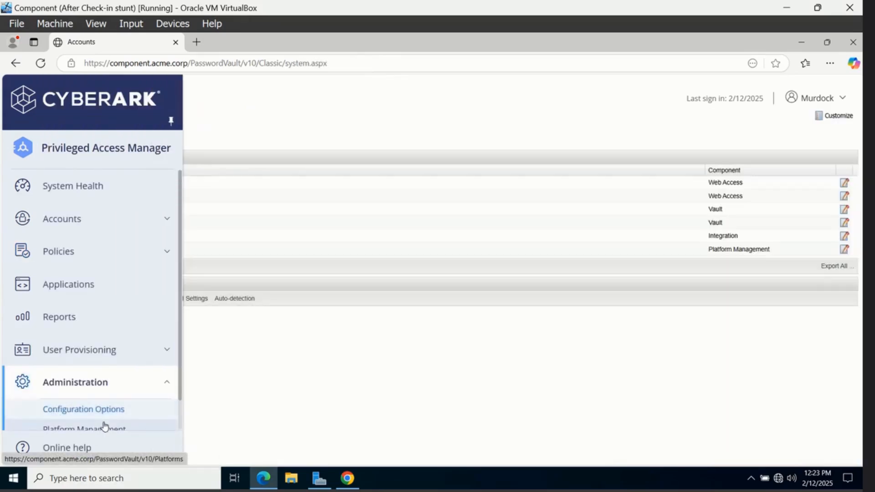
{"action": "left_click", "coordinate": [104, 426]}
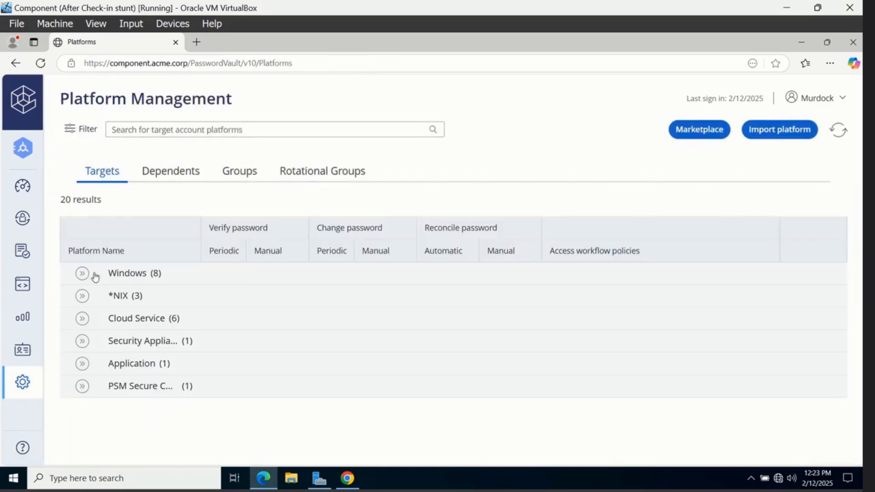
{"action": "left_click", "coordinate": [82, 273]}
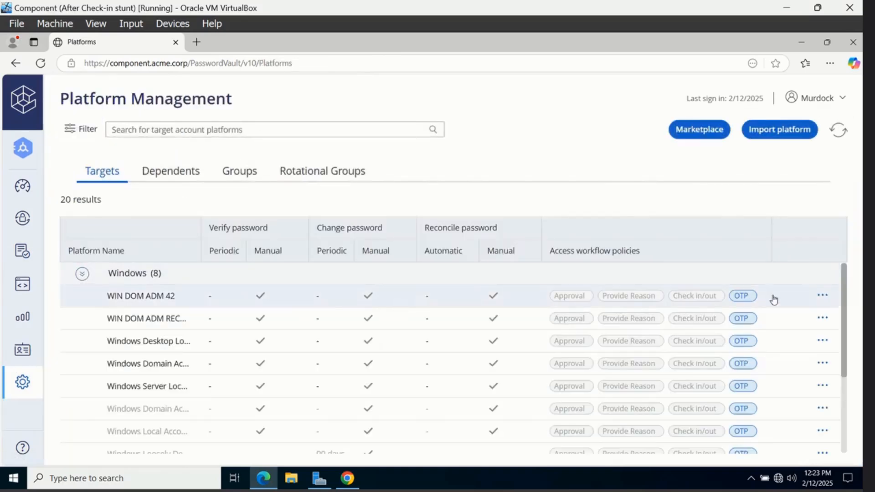
{"action": "left_click", "coordinate": [819, 296]}
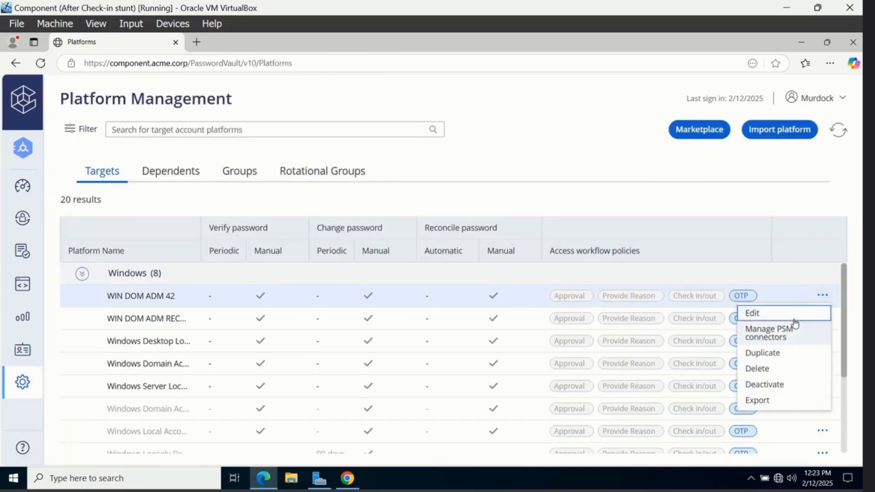
{"action": "left_click", "coordinate": [792, 317]}
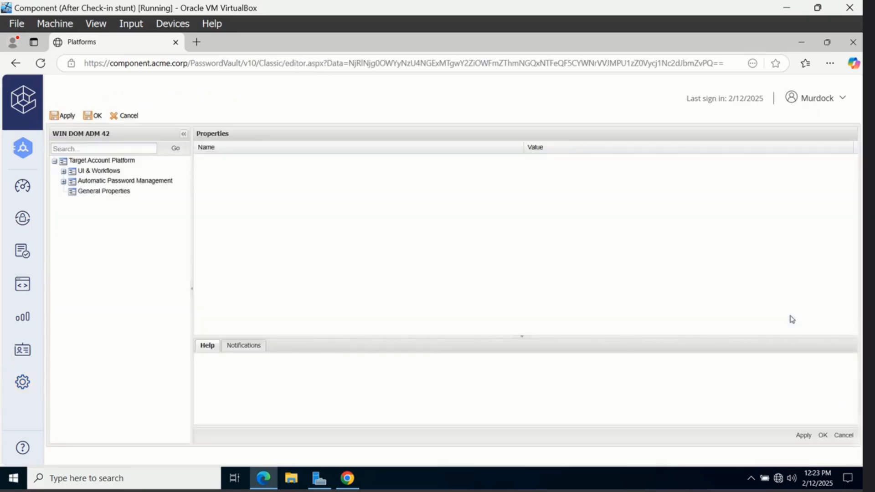
Change Privileged Account Management MinValidityPeriod from 60 to 5, then apply and save the platform
{"action": "left_click", "coordinate": [63, 182]}
{"action": "left_click", "coordinate": [117, 202]}
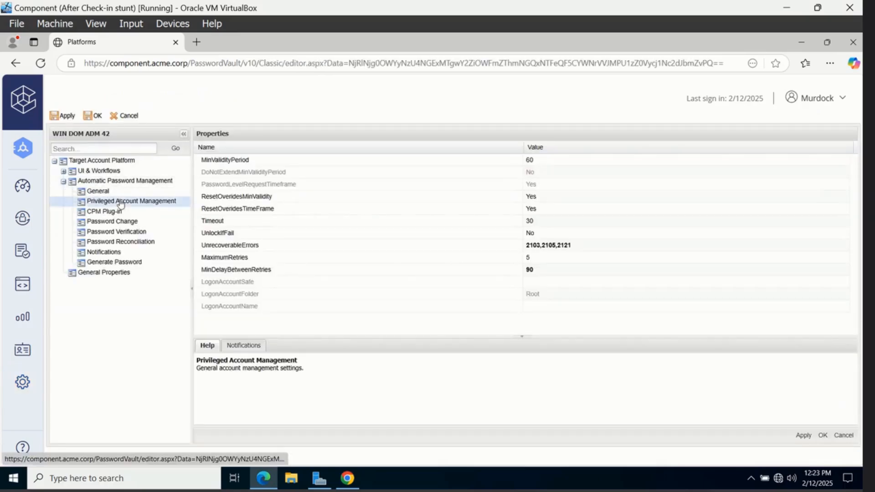
{"action": "left_click", "coordinate": [561, 162]}
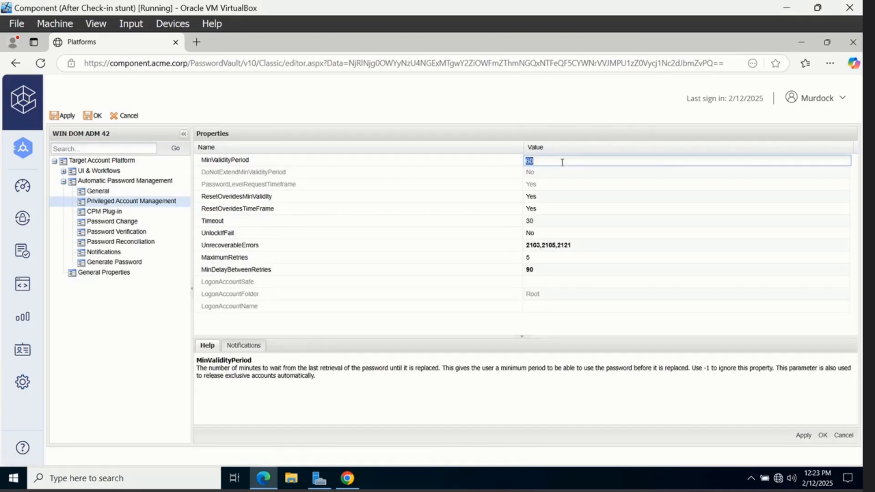
{"action": "key", "text": "BackSpace"}
{"action": "left_click", "coordinate": [803, 436]}
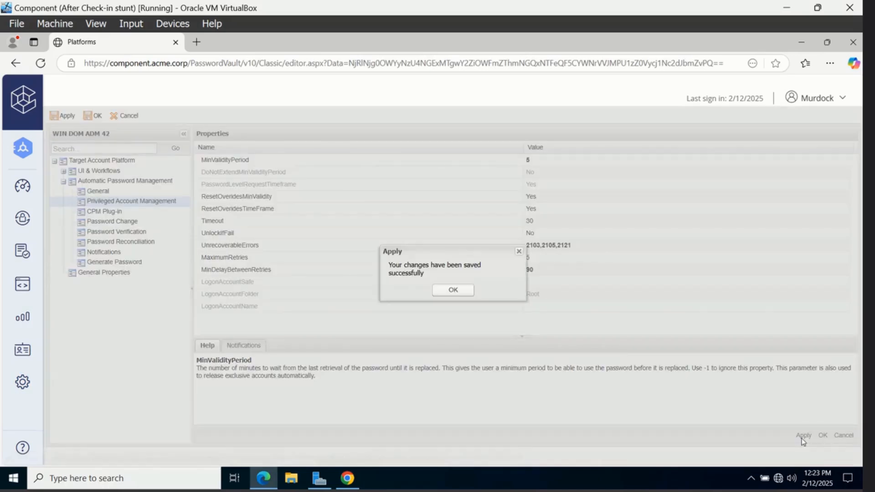
{"action": "left_click", "coordinate": [452, 292]}
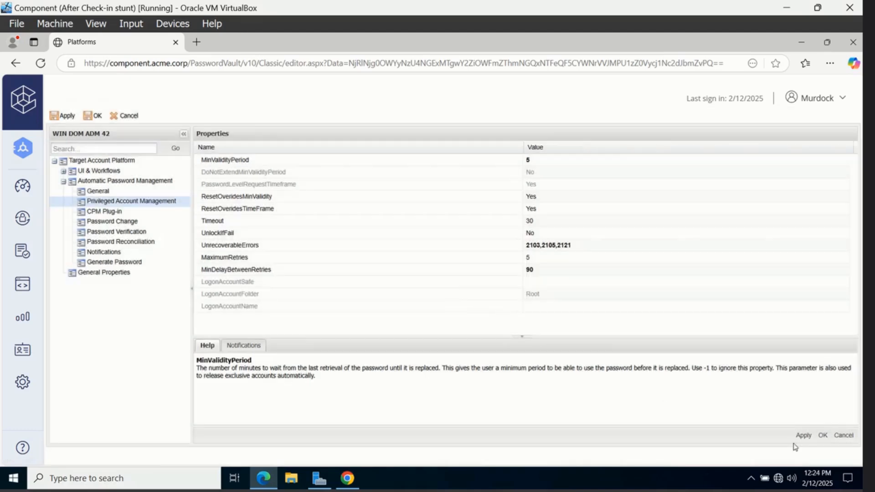
{"action": "left_click", "coordinate": [822, 435]}
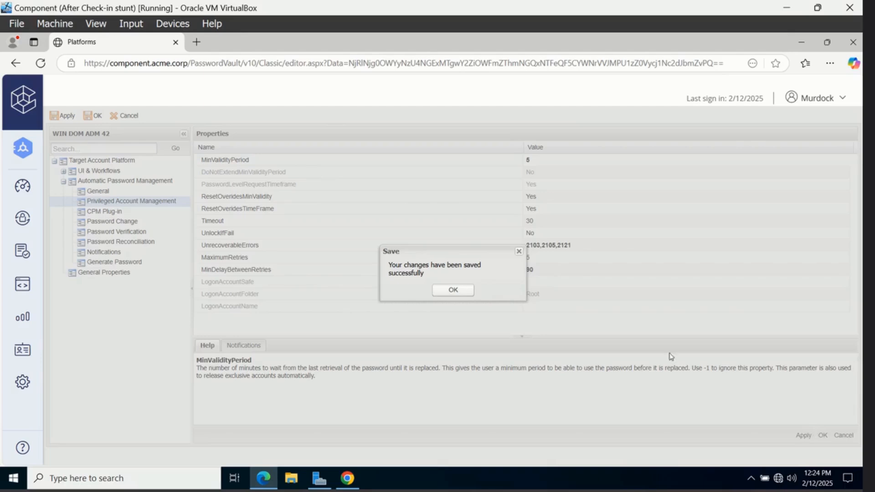
{"action": "left_click", "coordinate": [470, 298]}
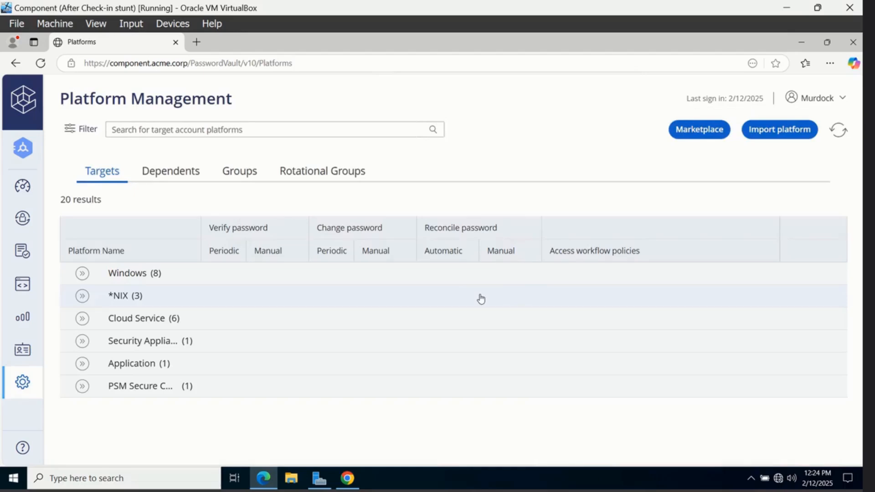
Sign in with LDAP as the end user in the other browser
{"action": "left_click", "coordinate": [348, 477]}
{"action": "left_click", "coordinate": [439, 396]}
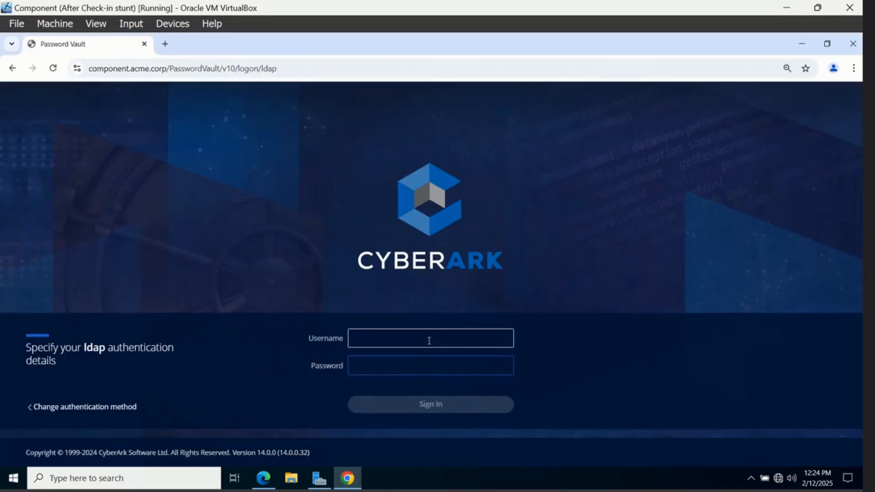
{"action": "type", "text": "Fisk"}
{"action": "key", "text": "Tab"}
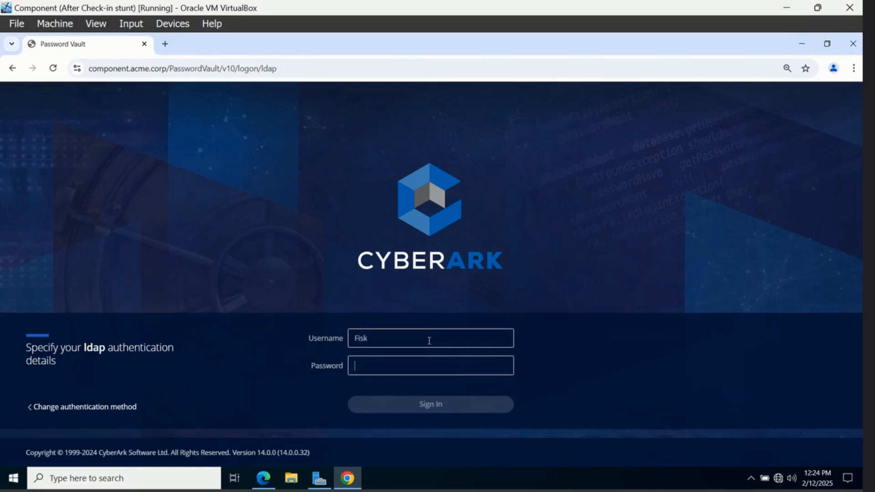
{"action": "type", "text": "••••••••"}
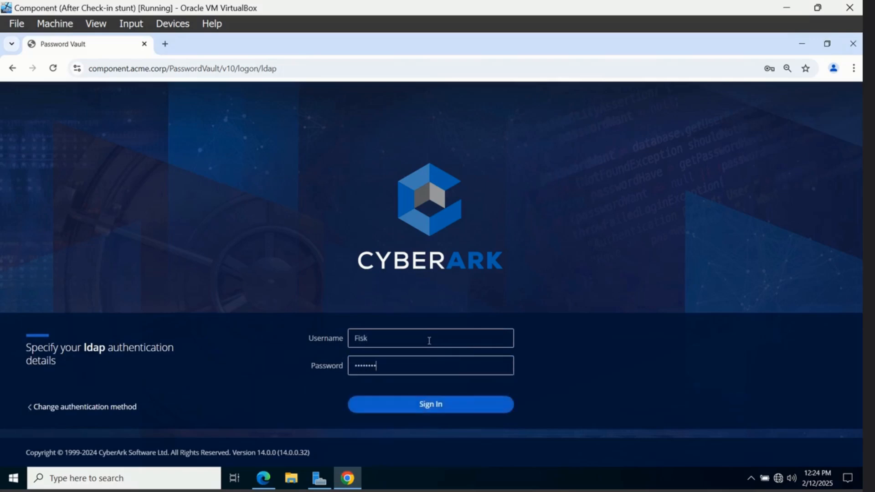
{"action": "key", "text": "Return"}
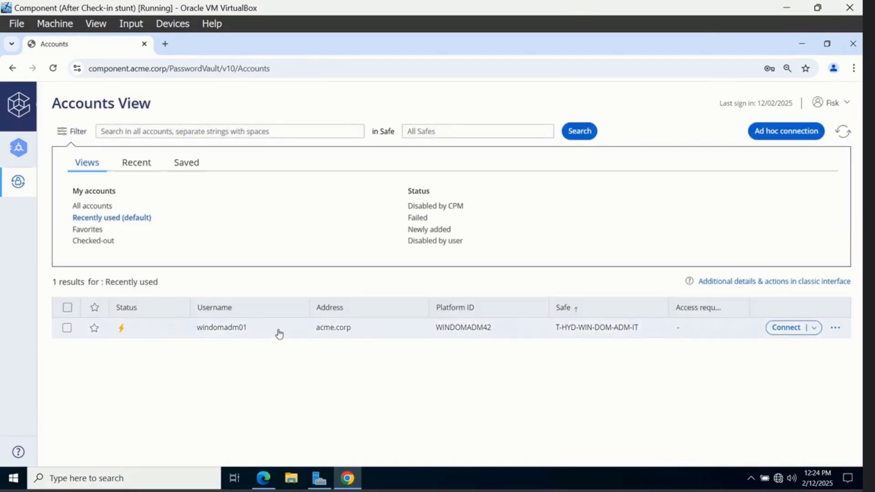
Reveal and copy windomadm01's password twice, getting a newly rotated password the second time
{"action": "left_click", "coordinate": [279, 334]}
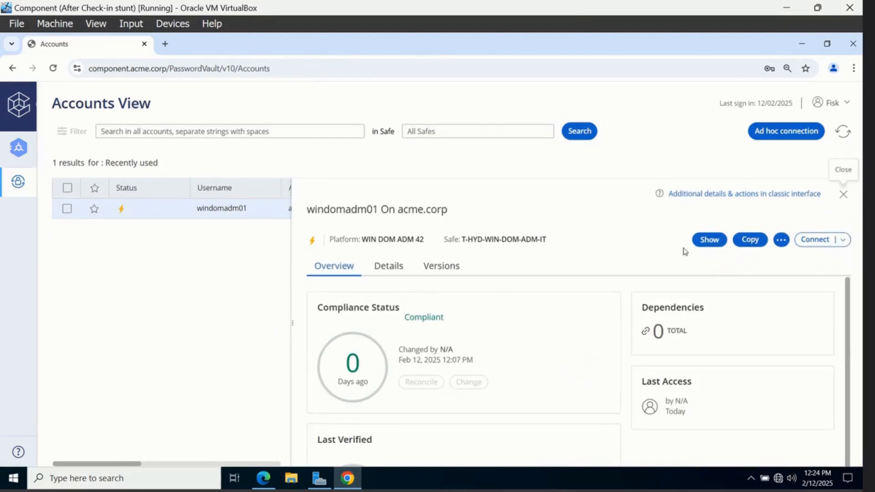
{"action": "left_click", "coordinate": [711, 241]}
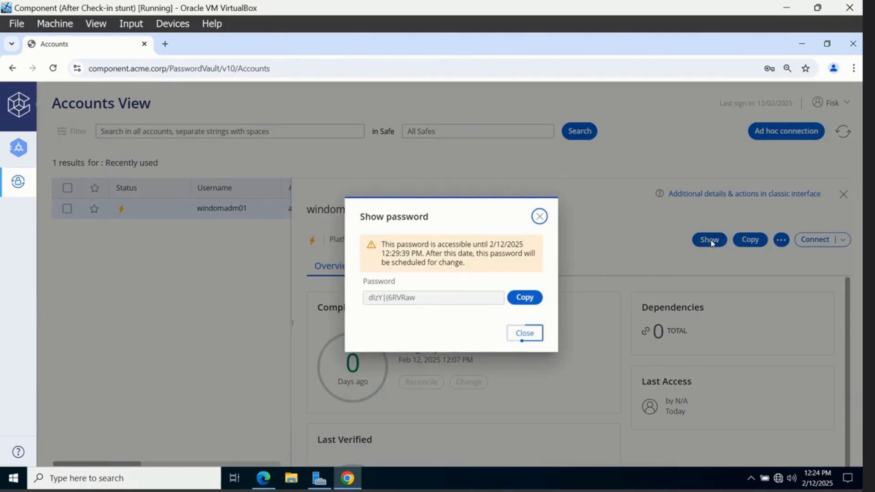
{"action": "left_click", "coordinate": [526, 299]}
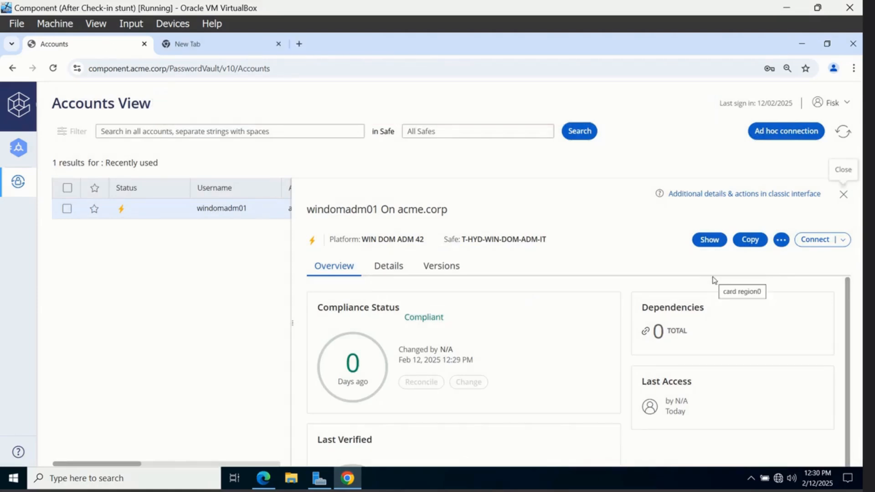
{"action": "left_click", "coordinate": [710, 242]}
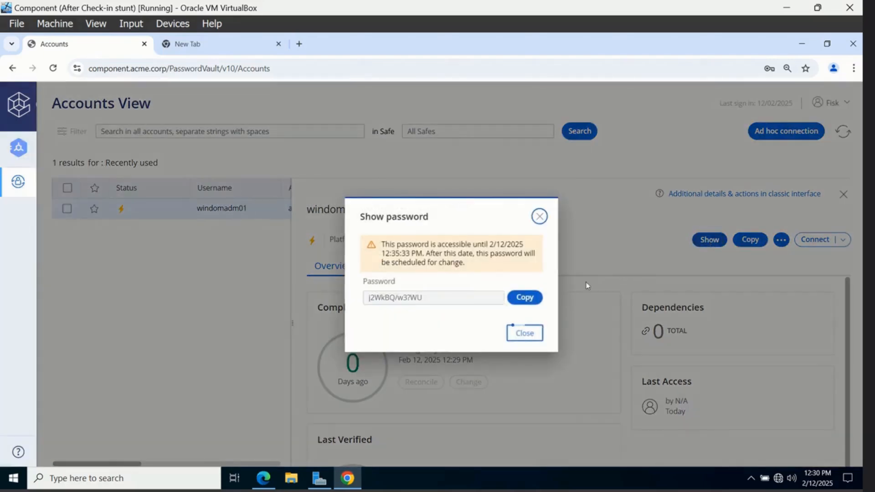
{"action": "left_click", "coordinate": [539, 300]}
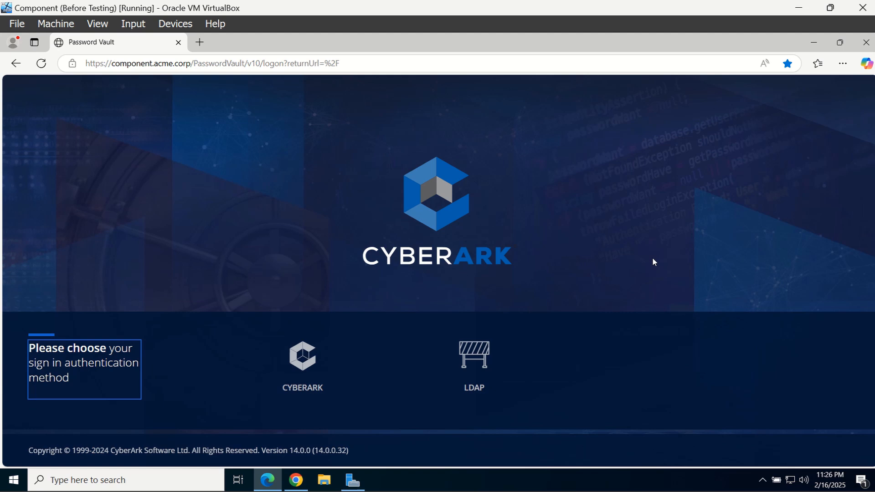
Sign in with LDAP as the administrator user
{"action": "left_click", "coordinate": [473, 362]}
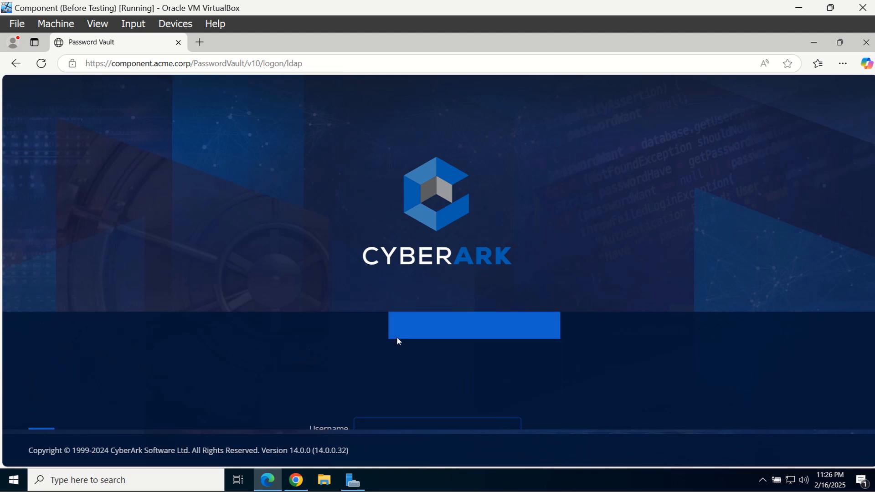
{"action": "type", "text": "Murdock"}
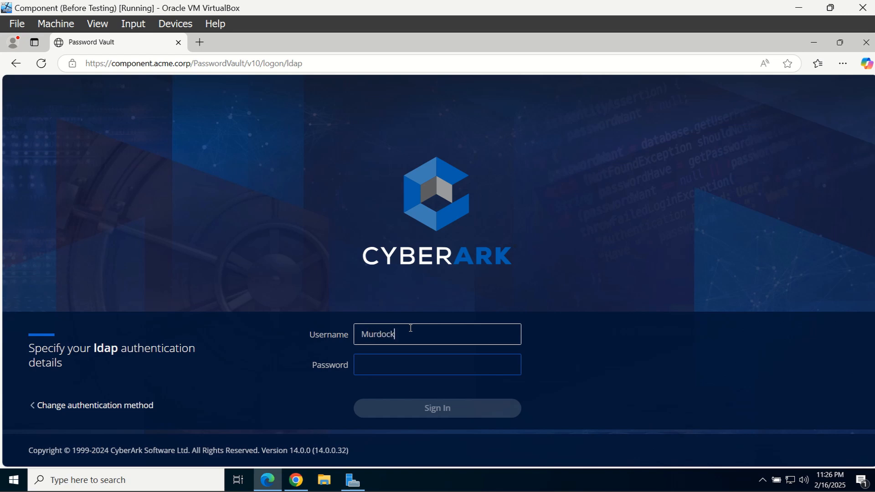
{"action": "key", "text": "Tab"}
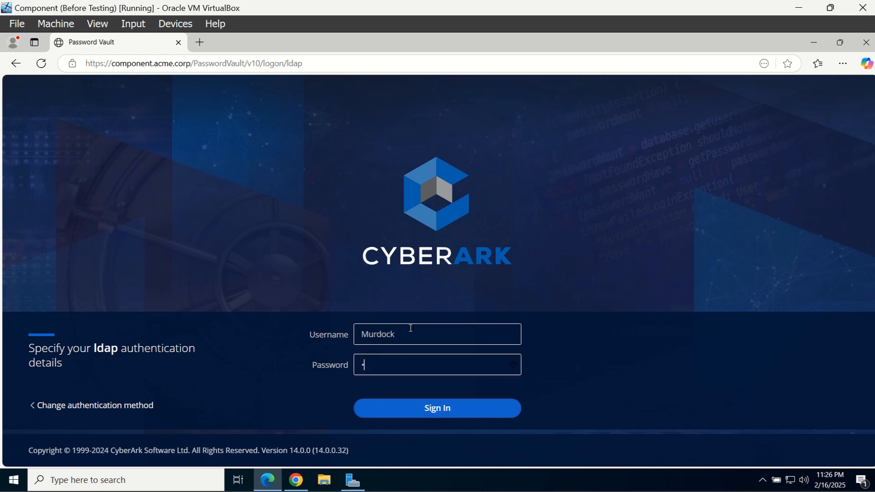
{"action": "type", "text": "•••••••••"}
{"action": "key", "text": "Return"}
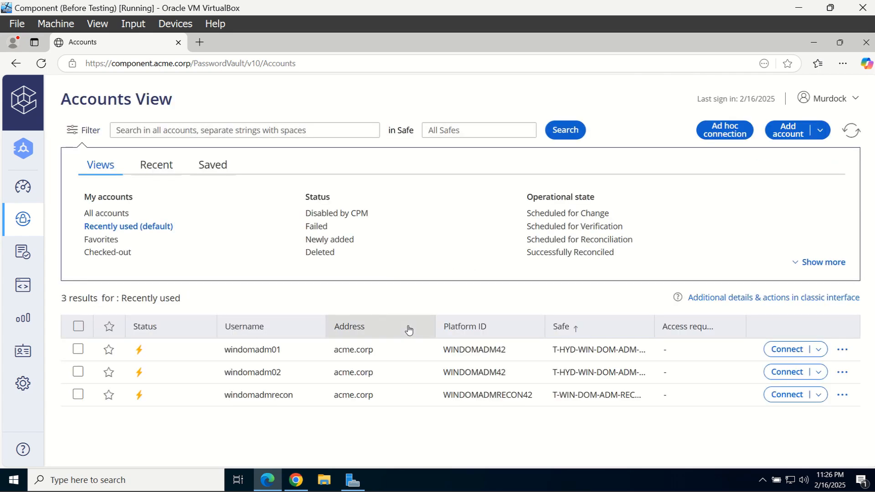
Set 'Require users to specify reason for access' Active with free-text reasons allowed, and save
{"action": "left_click", "coordinate": [20, 258]}
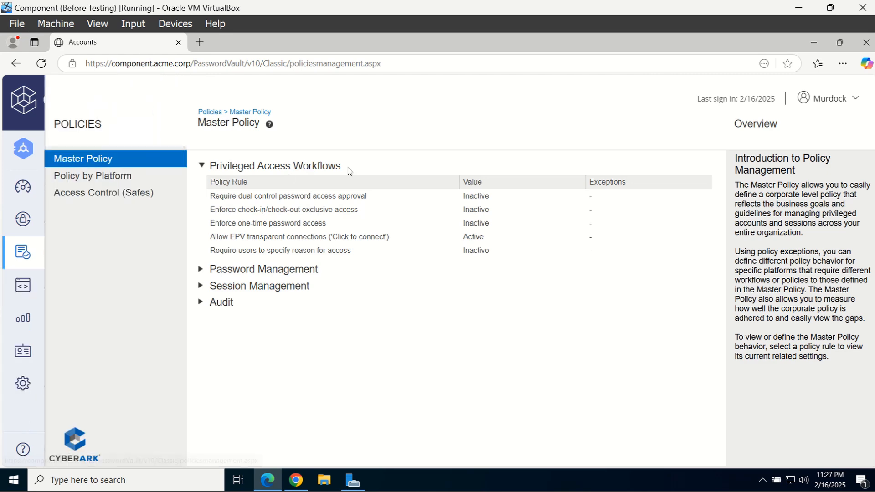
{"action": "left_click", "coordinate": [365, 253]}
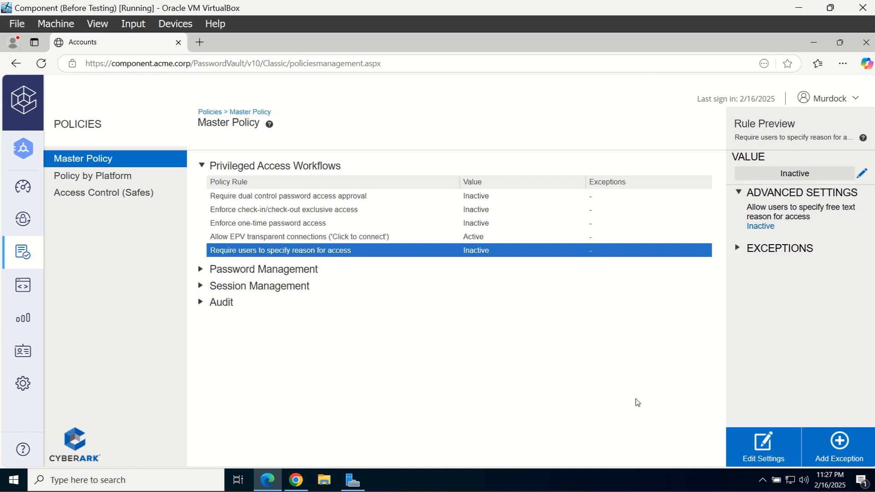
{"action": "left_click", "coordinate": [764, 450]}
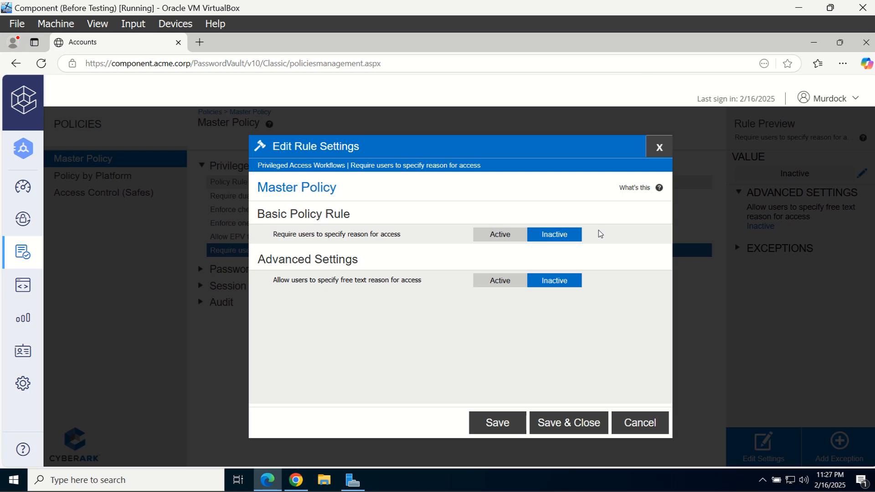
{"action": "left_click", "coordinate": [509, 235]}
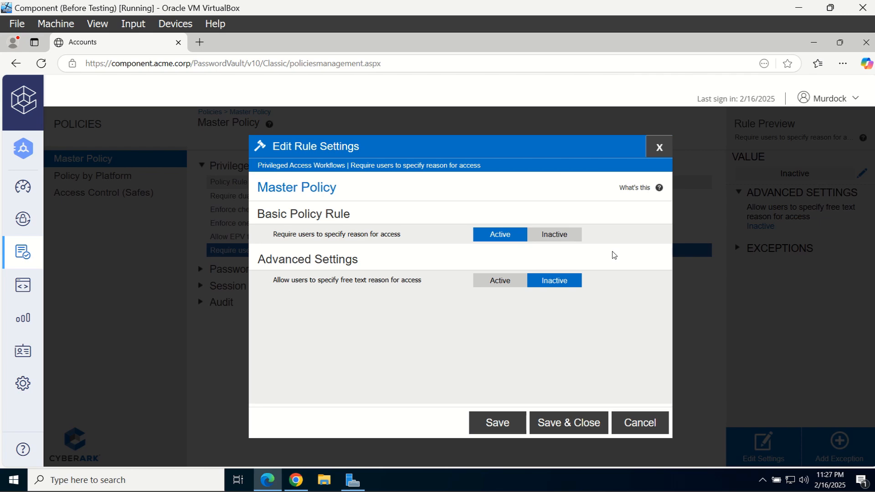
{"action": "left_click", "coordinate": [506, 282]}
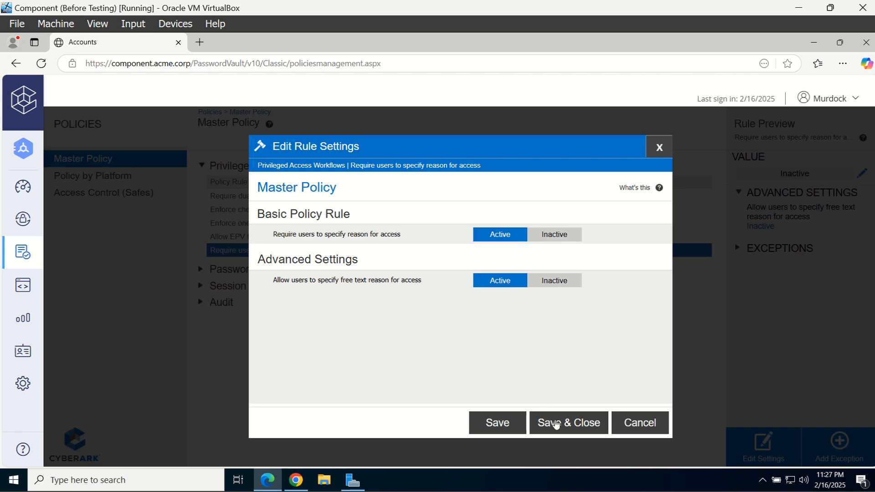
{"action": "left_click", "coordinate": [555, 423]}
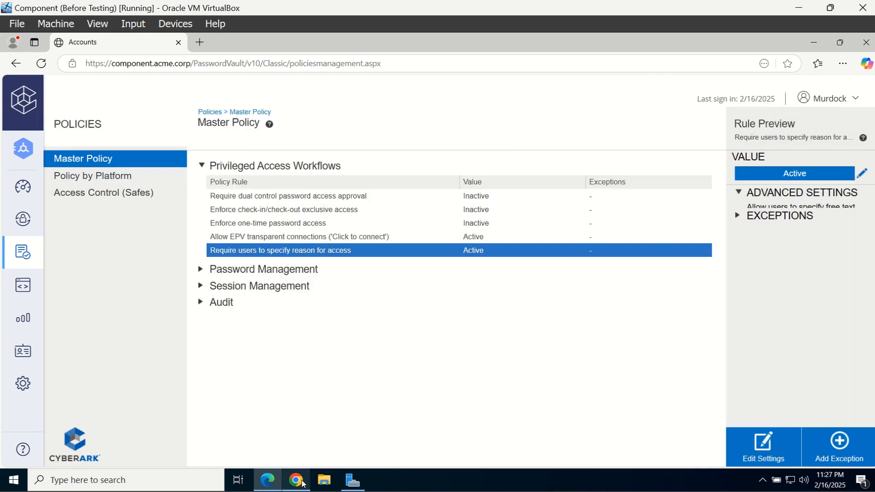
{"action": "left_click", "coordinate": [302, 483]}
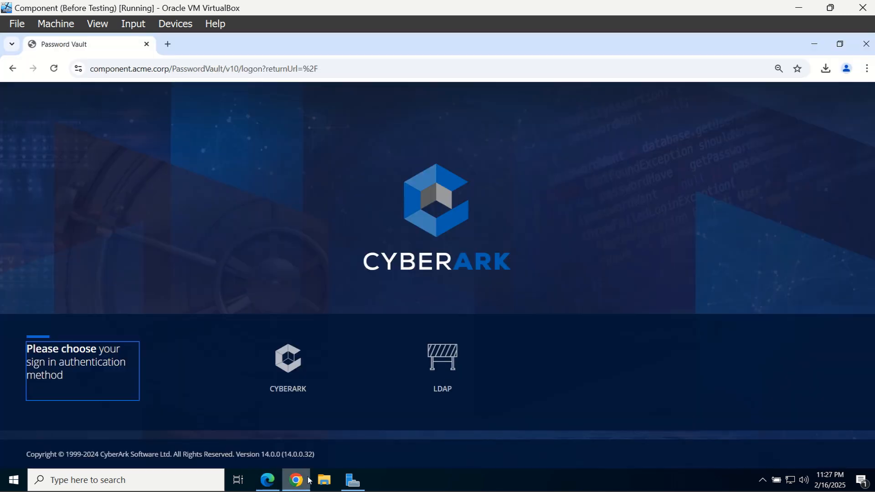
Sign in with LDAP as the second test user
{"action": "left_click", "coordinate": [466, 378]}
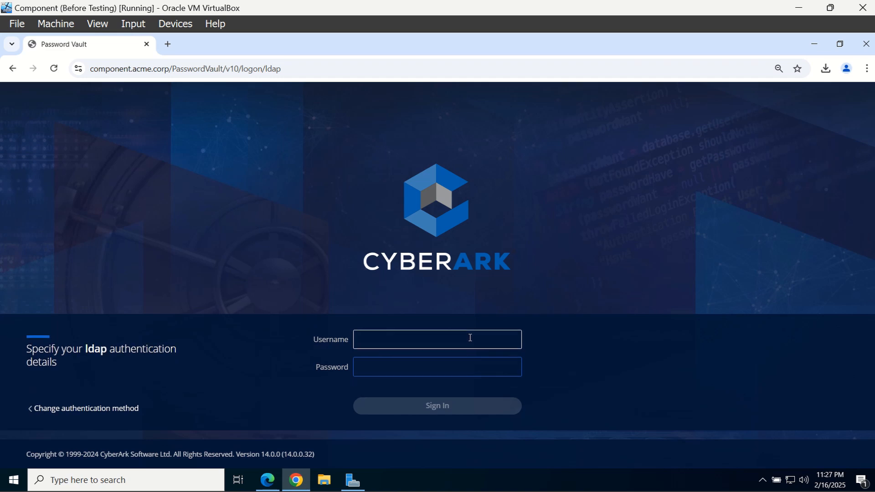
{"action": "key", "text": "Tab"}
{"action": "type", "text": "P"}
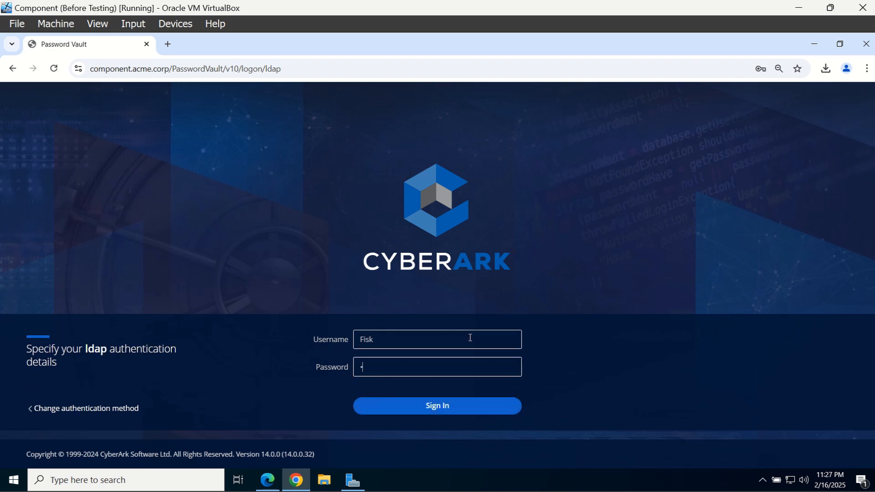
{"action": "key", "text": "Return"}
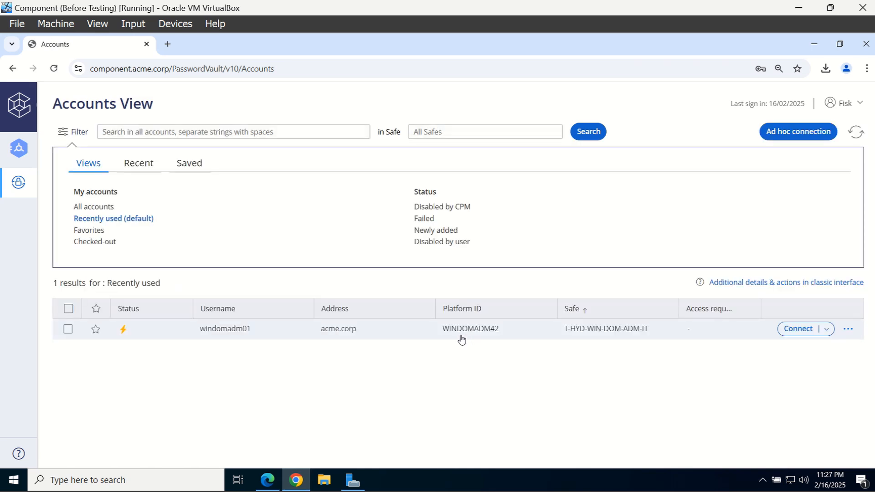
Reveal windomadm01's password, giving 'Test' as the reason for access
{"action": "left_click", "coordinate": [254, 336]}
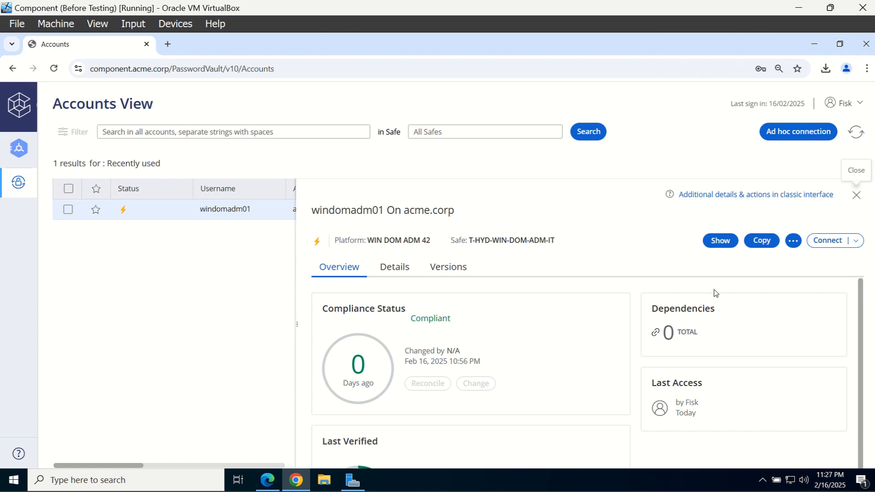
{"action": "left_click", "coordinate": [725, 245]}
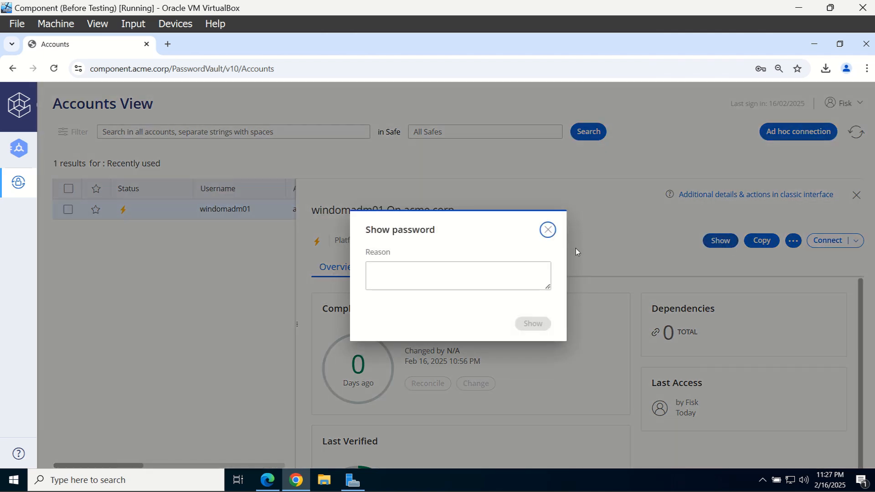
{"action": "left_click", "coordinate": [478, 267]}
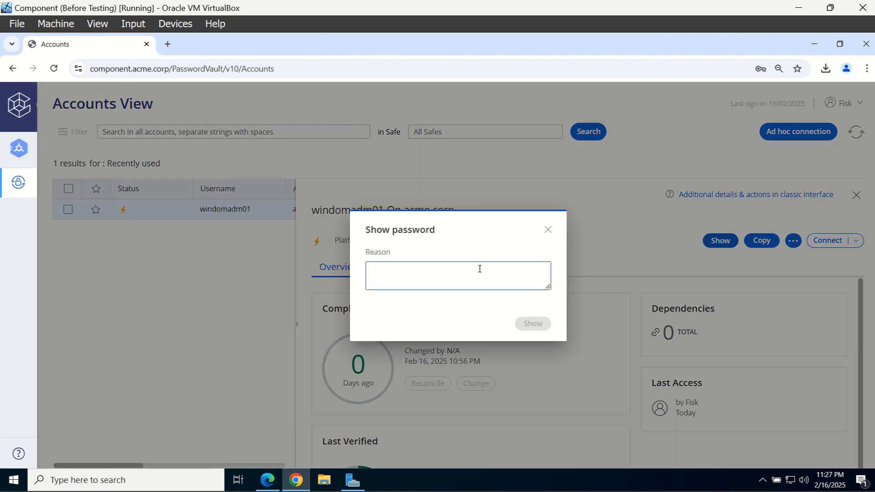
{"action": "type", "text": "Test"}
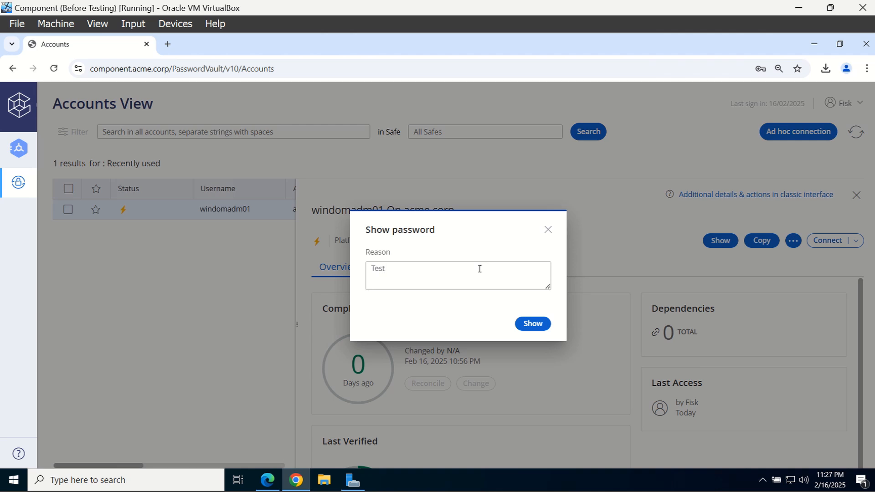
{"action": "left_click", "coordinate": [528, 324]}
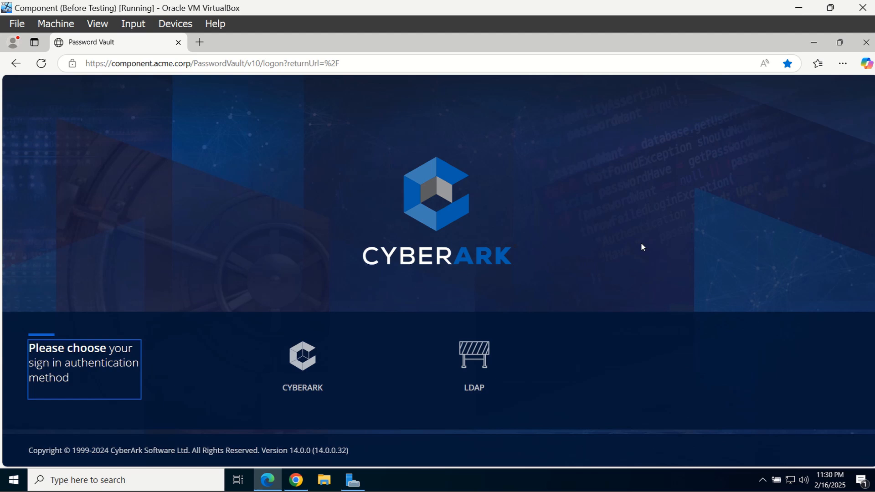
Sign in with LDAP as the administrator user
{"action": "left_click", "coordinate": [519, 365]}
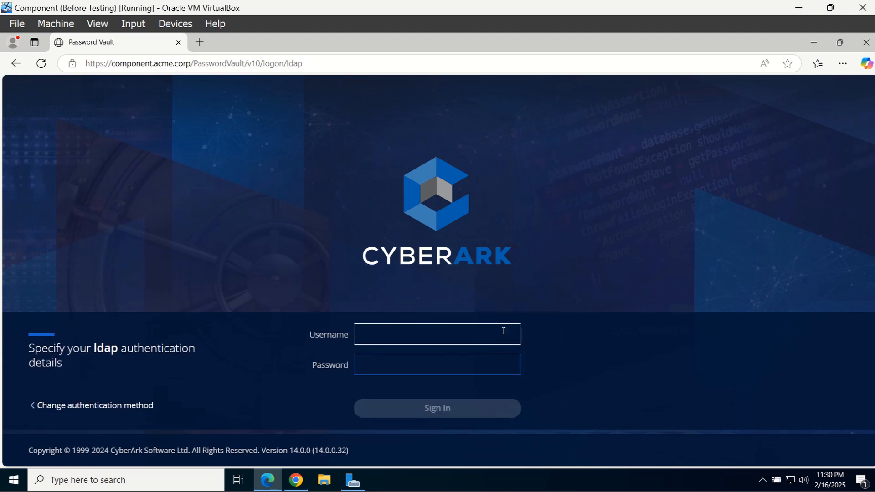
{"action": "type", "text": "Murdock"}
{"action": "key", "text": "Tab"}
{"action": "type", "text": "P"}
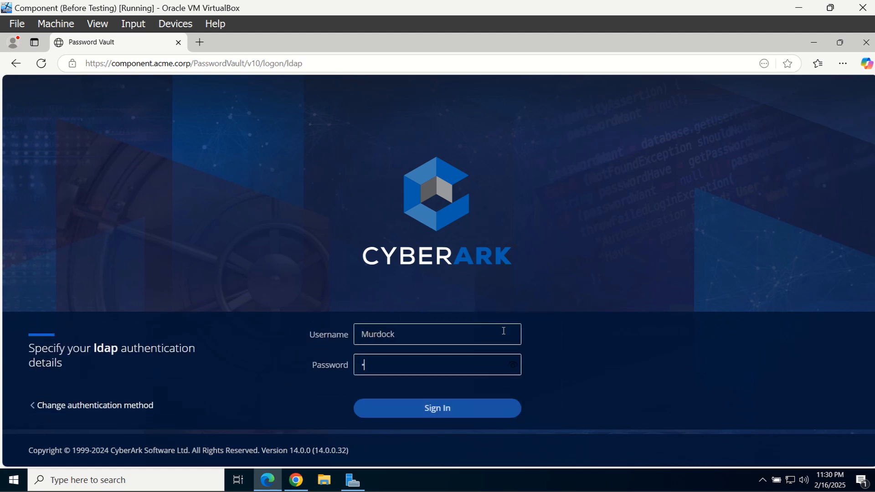
{"action": "type", "text": "assw"}
{"action": "key", "text": "Return"}
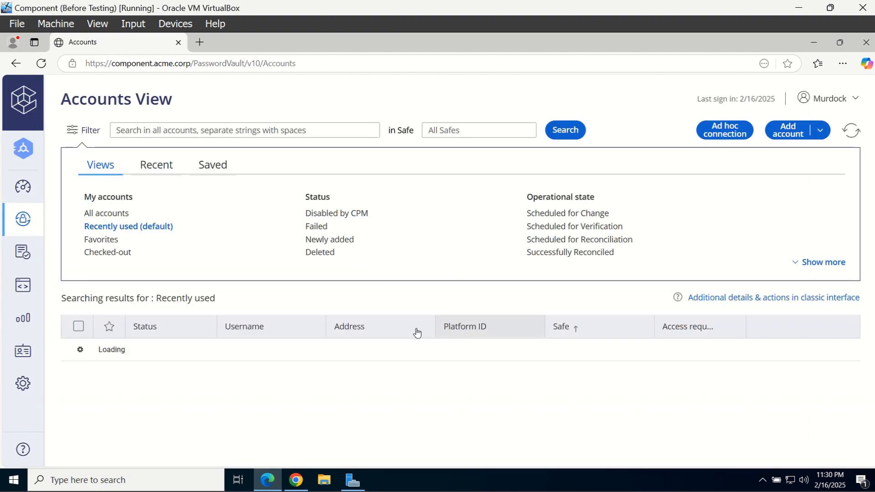
Set free-text reasons to Inactive on the Master Policy reason-for-access rule and save
{"action": "left_click", "coordinate": [33, 255]}
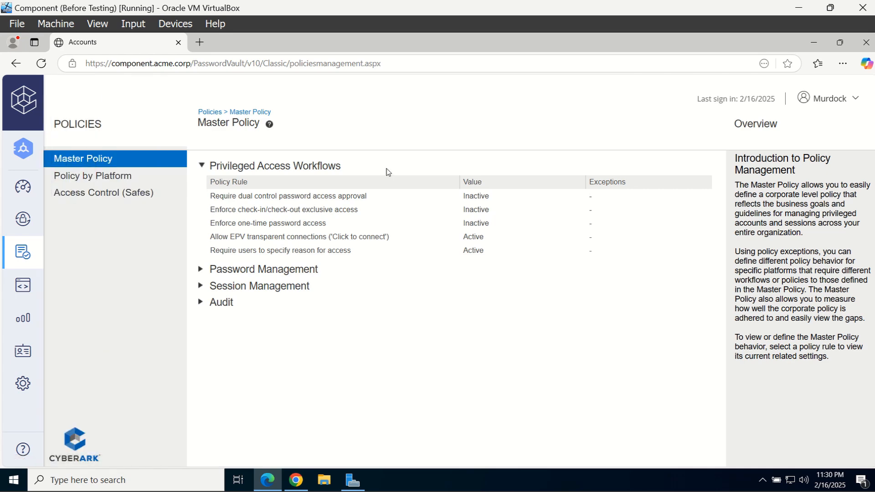
{"action": "left_click", "coordinate": [360, 254]}
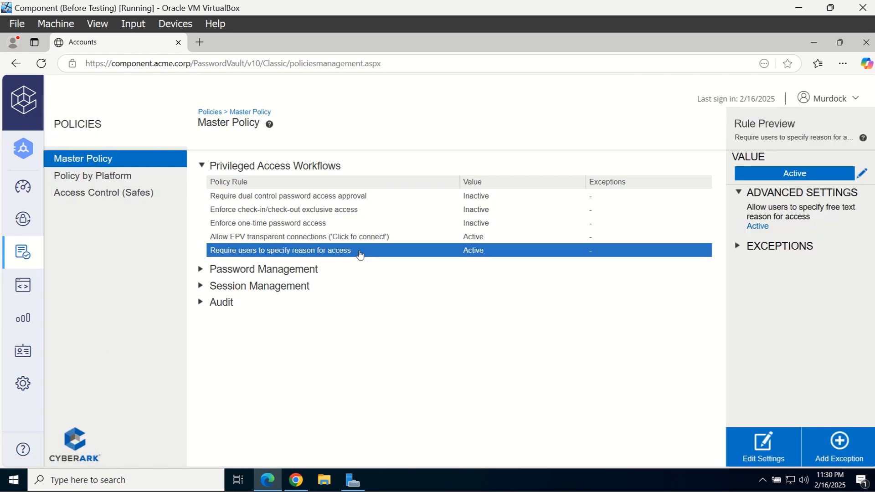
{"action": "left_click", "coordinate": [763, 449]}
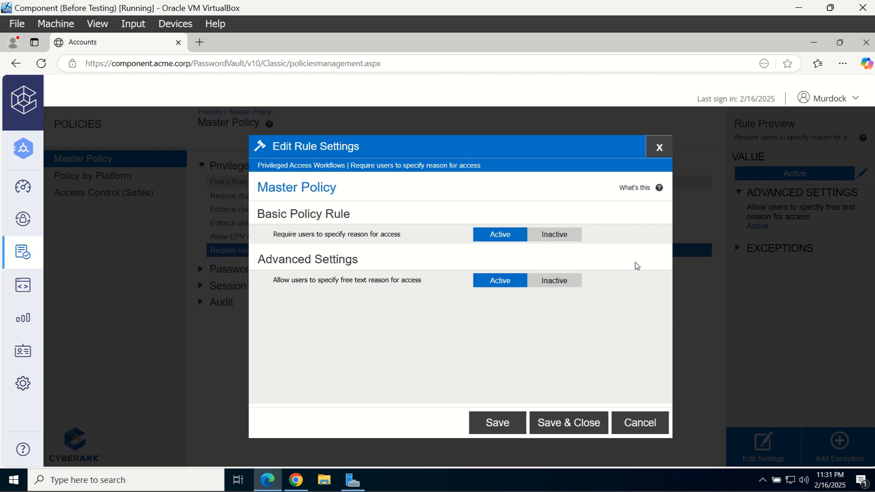
{"action": "left_click", "coordinate": [575, 279]}
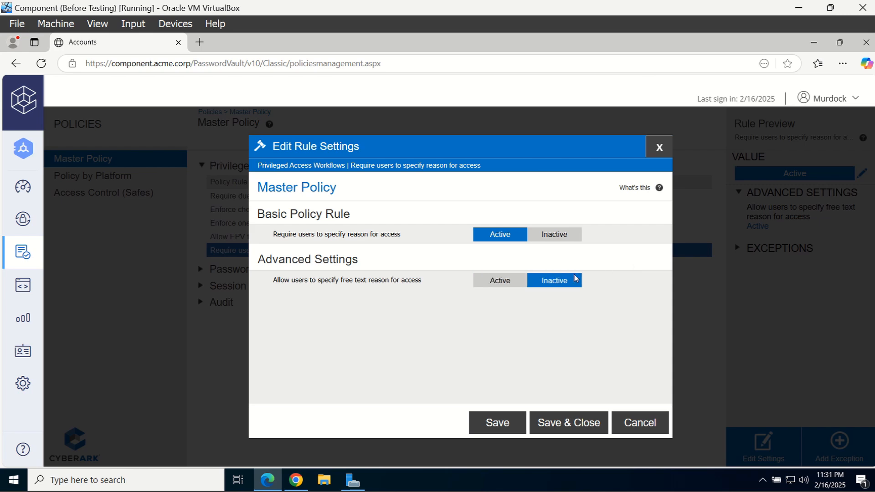
{"action": "left_click", "coordinate": [575, 416]}
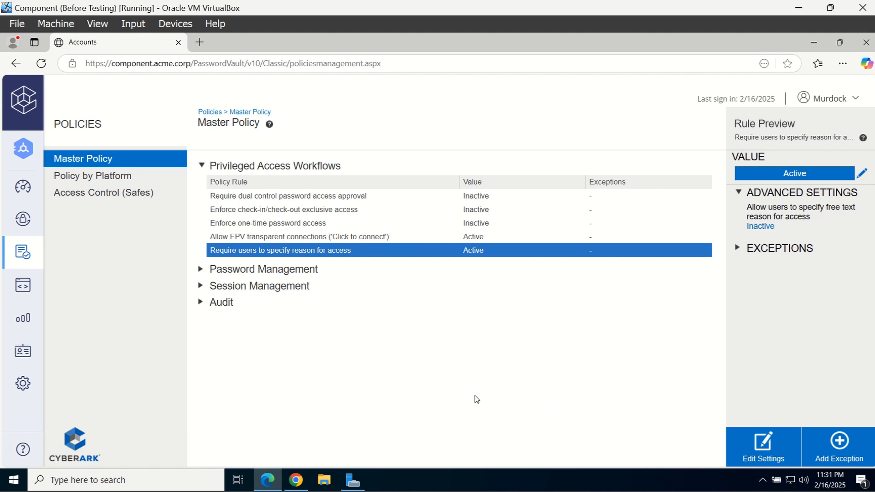
Open the WIN DOM ADM 42 Windows platform for editing from Administration > Platform Management
{"action": "left_click", "coordinate": [26, 396]}
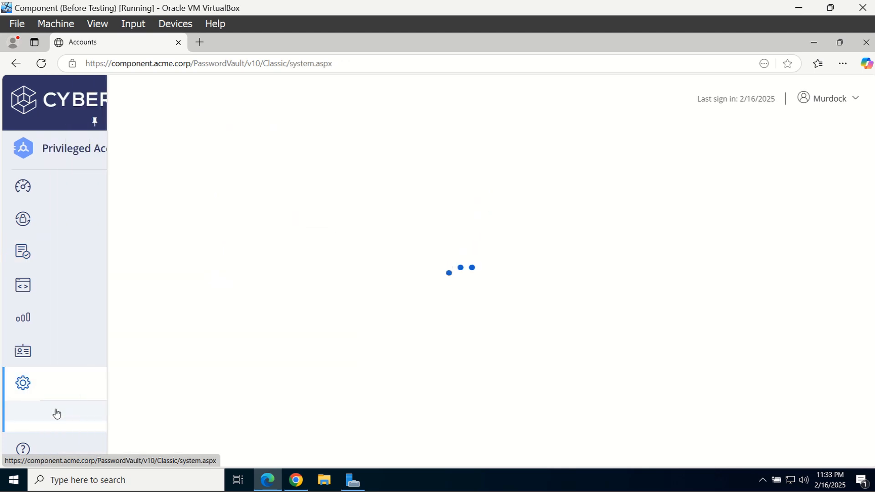
{"action": "left_click", "coordinate": [53, 428]}
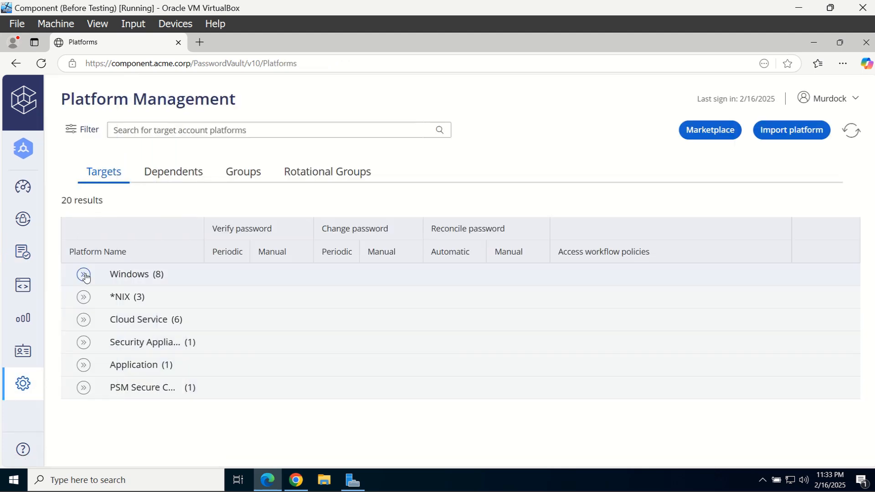
{"action": "left_click", "coordinate": [84, 275]}
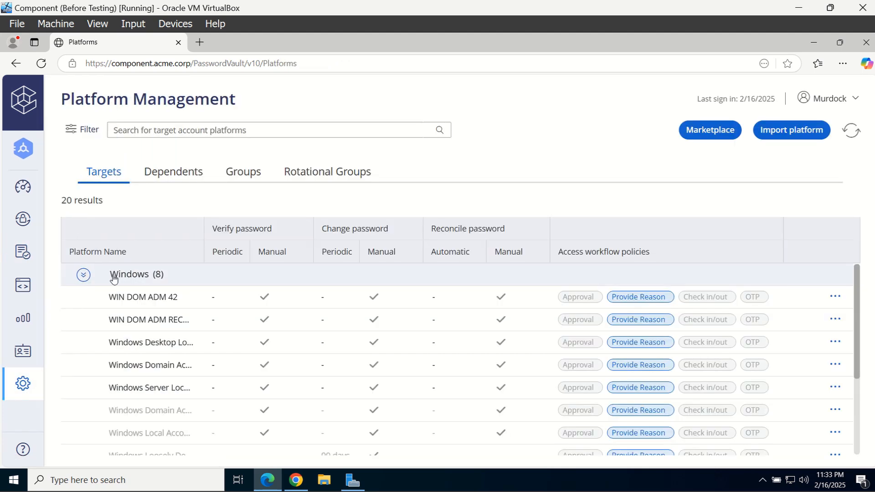
{"action": "left_click", "coordinate": [834, 297]}
{"action": "left_click", "coordinate": [782, 313]}
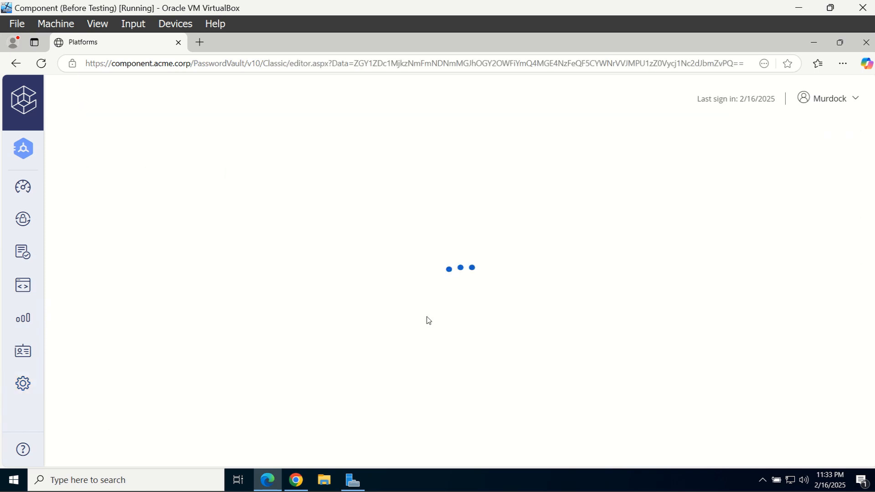
Add a Privileged Account Request section under UI & Workflows with one empty predefined reason
{"action": "left_click", "coordinate": [65, 172]}
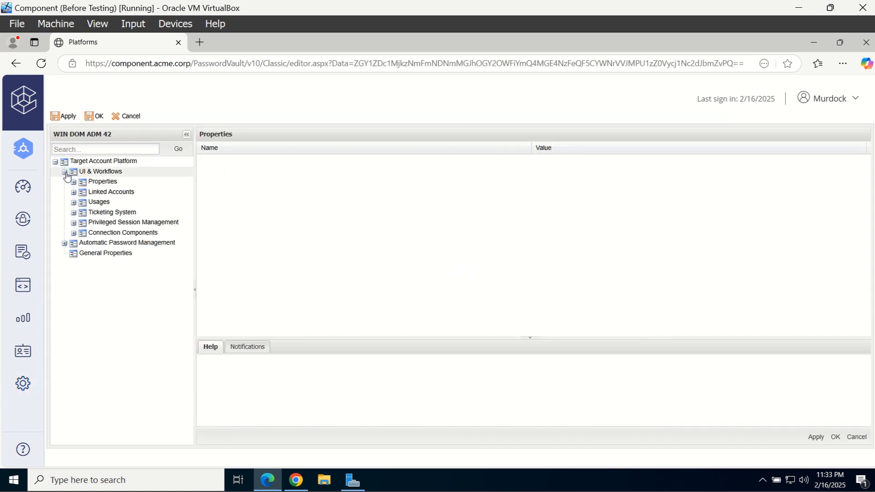
{"action": "right_click", "coordinate": [131, 172]}
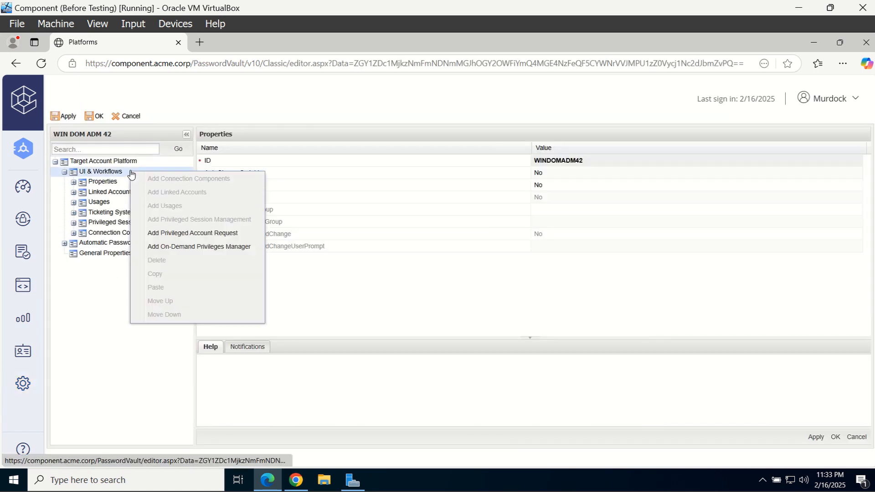
{"action": "left_click", "coordinate": [184, 232]}
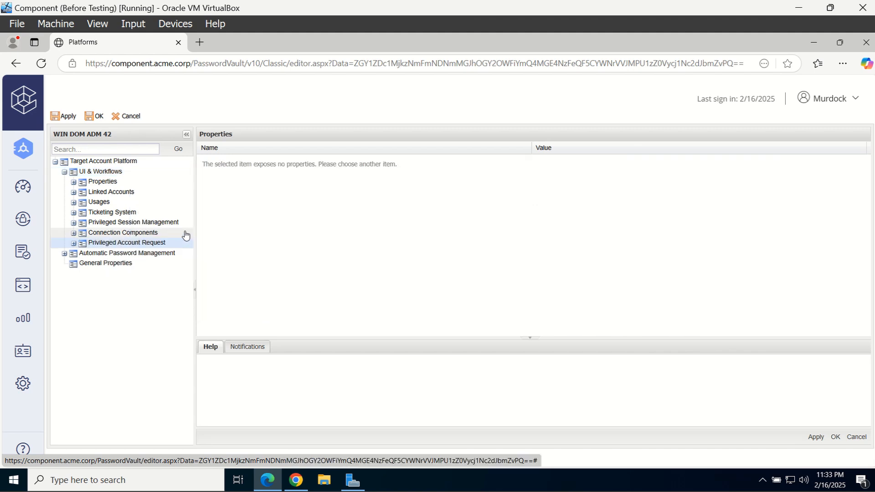
{"action": "left_click", "coordinate": [74, 243]}
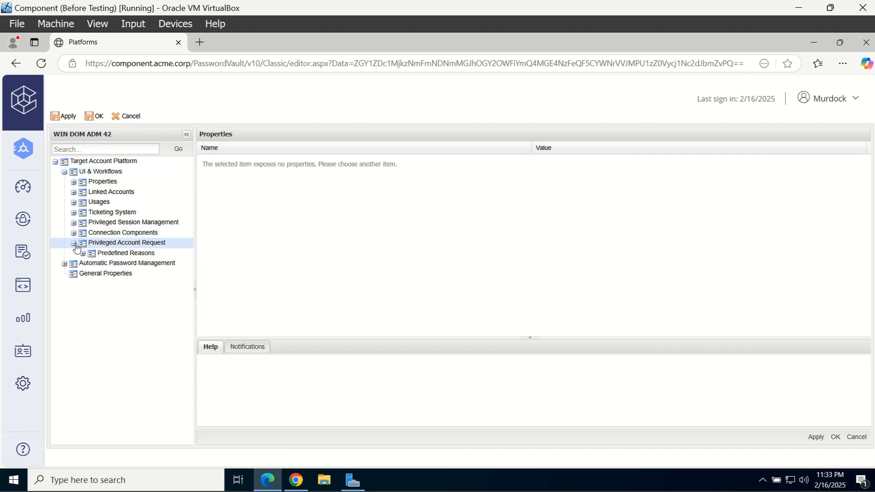
{"action": "left_click", "coordinate": [108, 256]}
{"action": "right_click", "coordinate": [107, 256]}
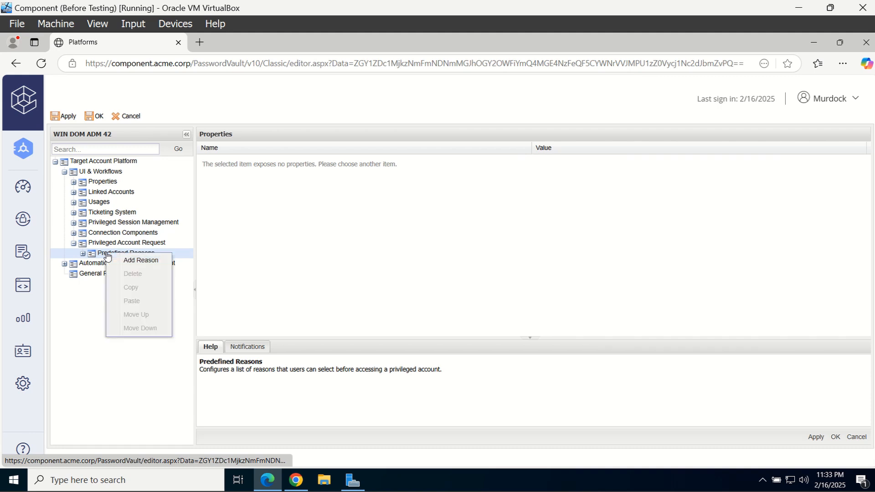
{"action": "left_click", "coordinate": [131, 261]}
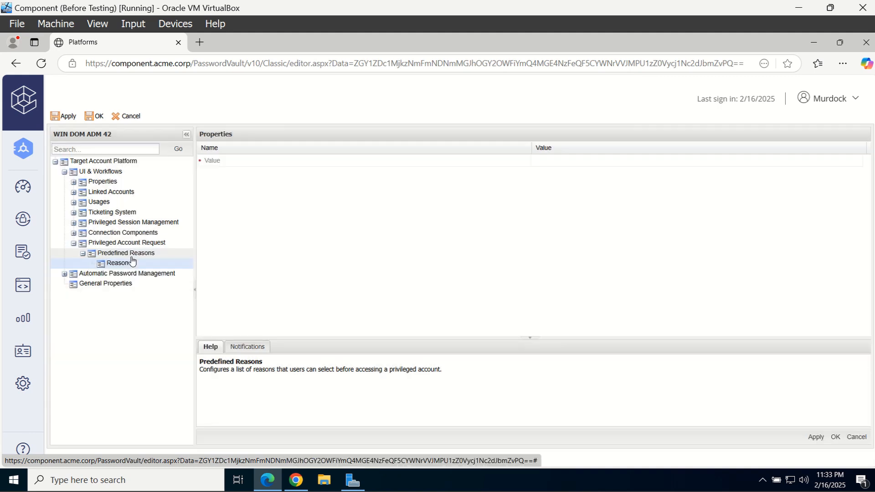
Enter Emergency Reboot as the first predefined reason and add Incident as the second
{"action": "left_click", "coordinate": [568, 163]}
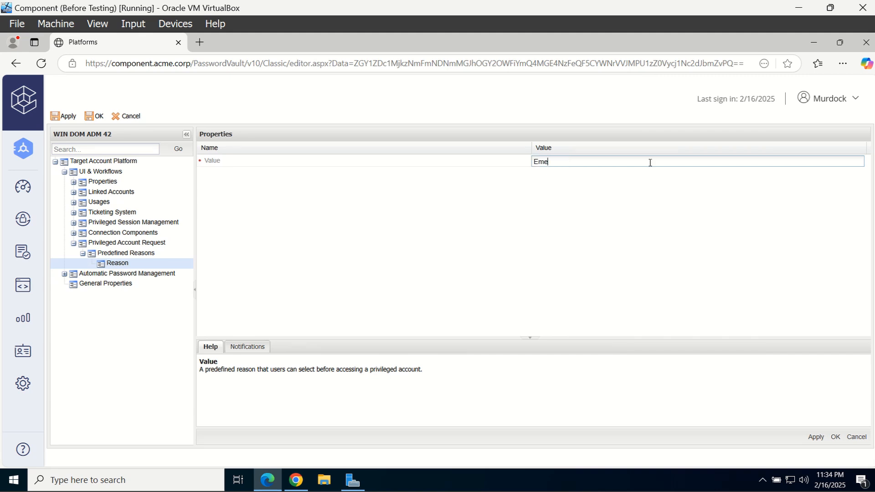
{"action": "type", "text": "Emergency Reboot"}
{"action": "key", "text": "Return"}
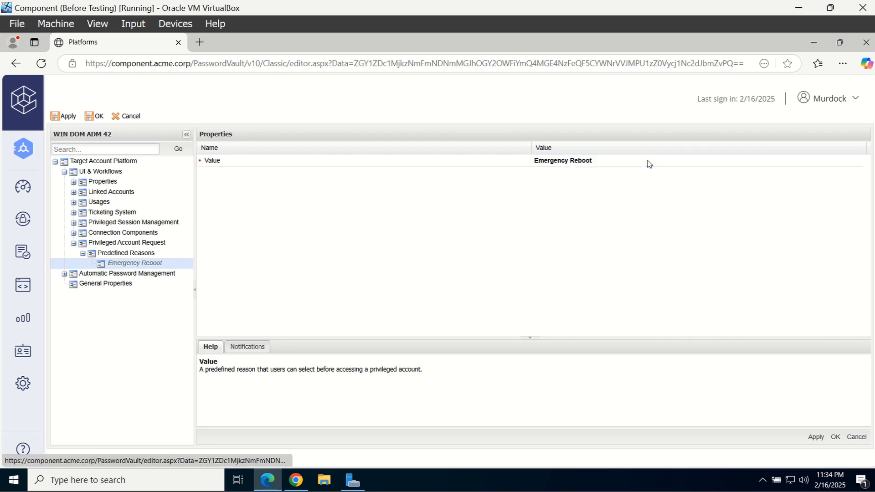
{"action": "left_click", "coordinate": [162, 258]}
{"action": "right_click", "coordinate": [163, 258]}
{"action": "left_click", "coordinate": [201, 261]}
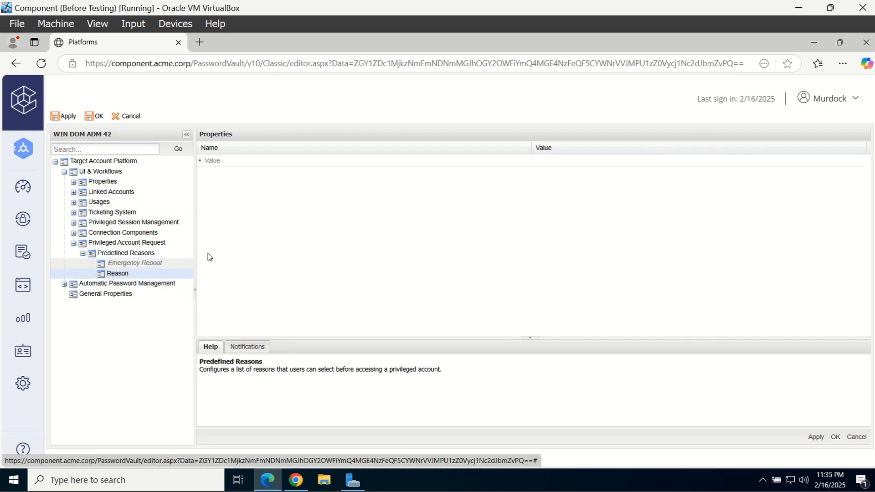
{"action": "left_click", "coordinate": [569, 164]}
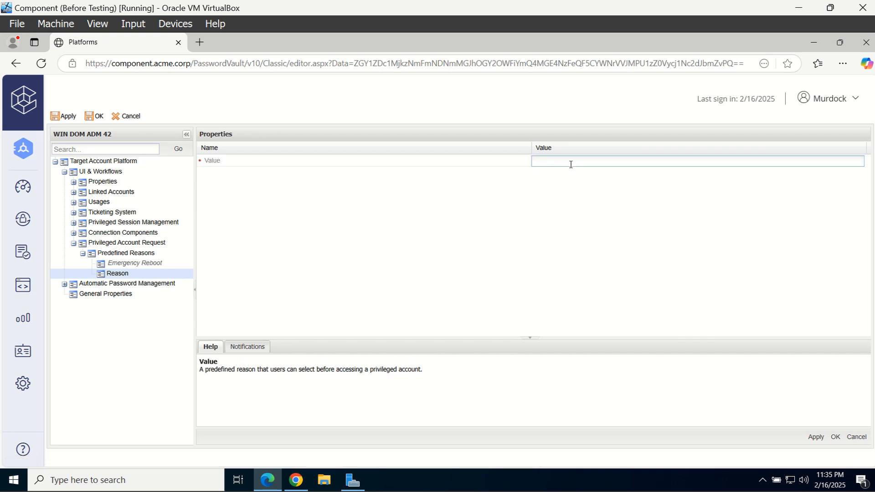
{"action": "type", "text": "Incident"}
{"action": "key", "text": "Return"}
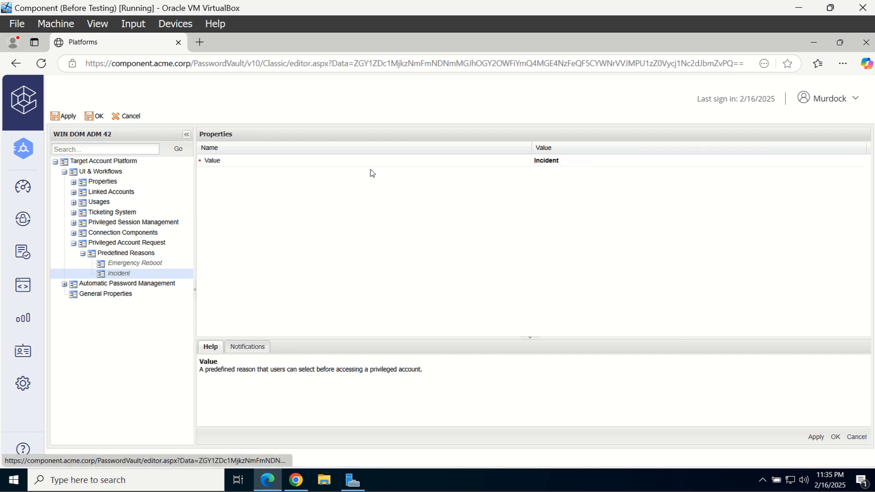
Add Monthly Patching as the third predefined reason, then apply and save the platform
{"action": "right_click", "coordinate": [153, 256]}
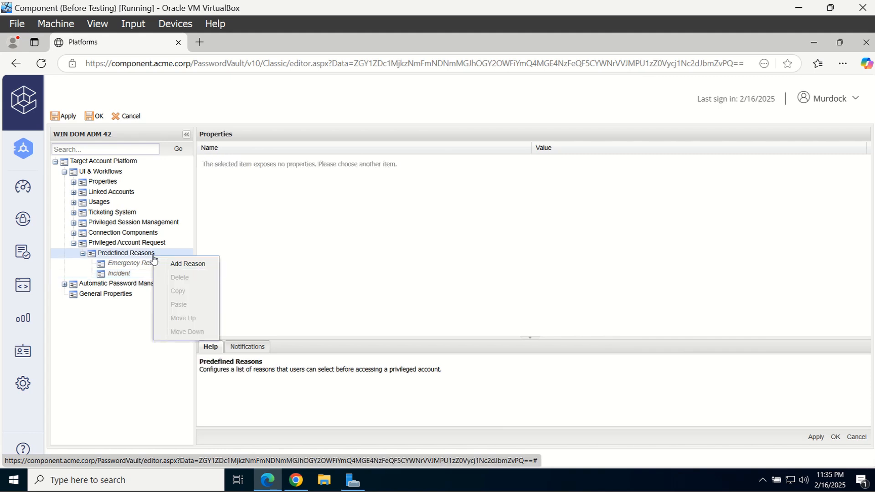
{"action": "left_click", "coordinate": [179, 261]}
{"action": "left_click", "coordinate": [603, 164]}
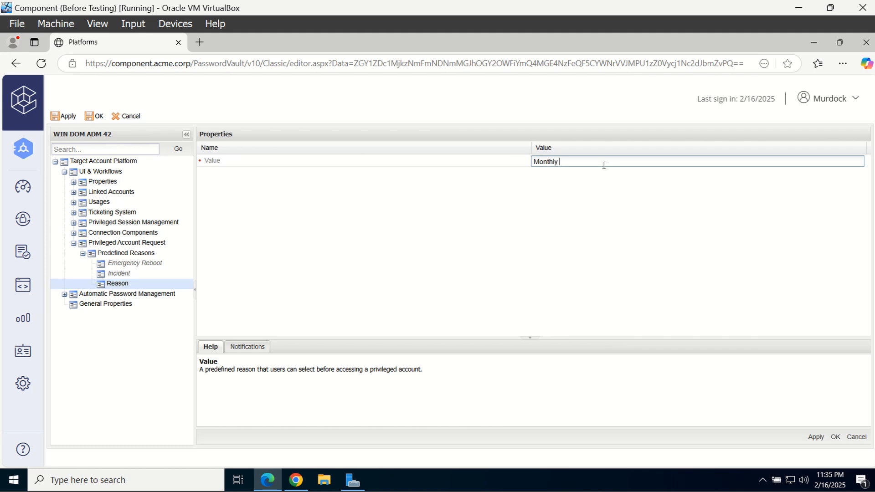
{"action": "type", "text": "Monthly Patching"}
{"action": "left_click", "coordinate": [815, 436]}
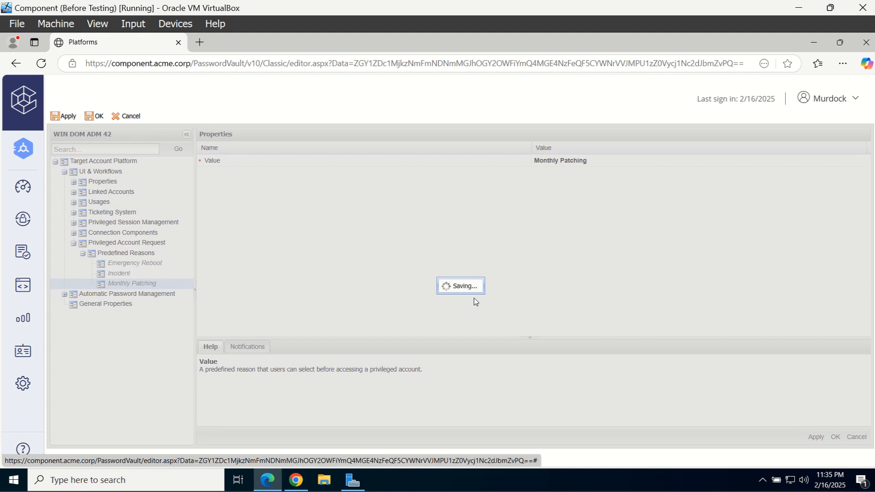
{"action": "left_click", "coordinate": [460, 291]}
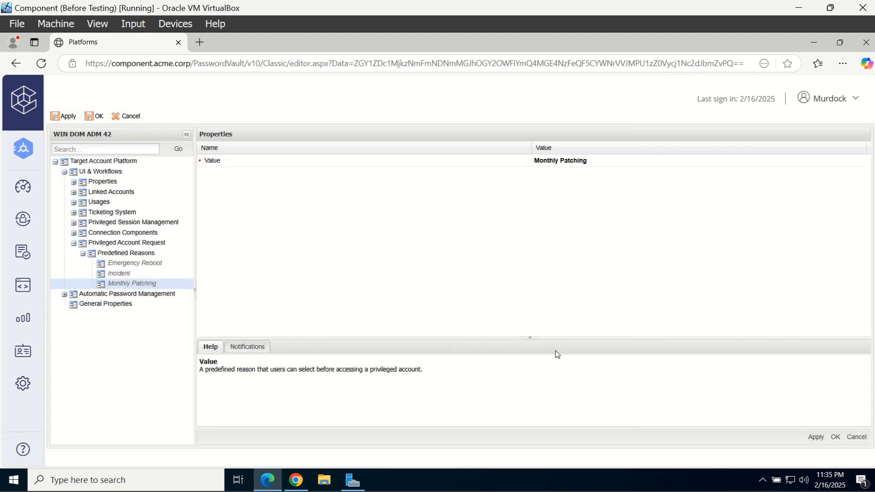
{"action": "left_click", "coordinate": [835, 436]}
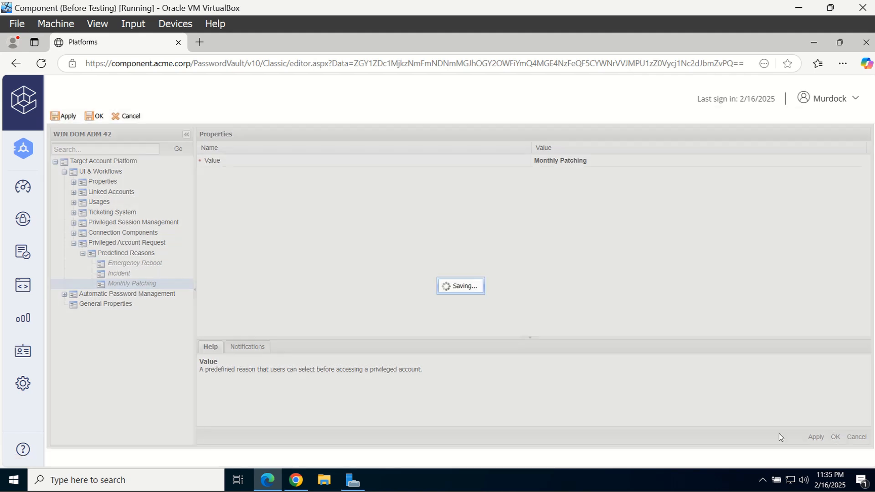
Close the save confirmation and sign in with LDAP as the test user in the other browser
{"action": "left_click", "coordinate": [461, 293]}
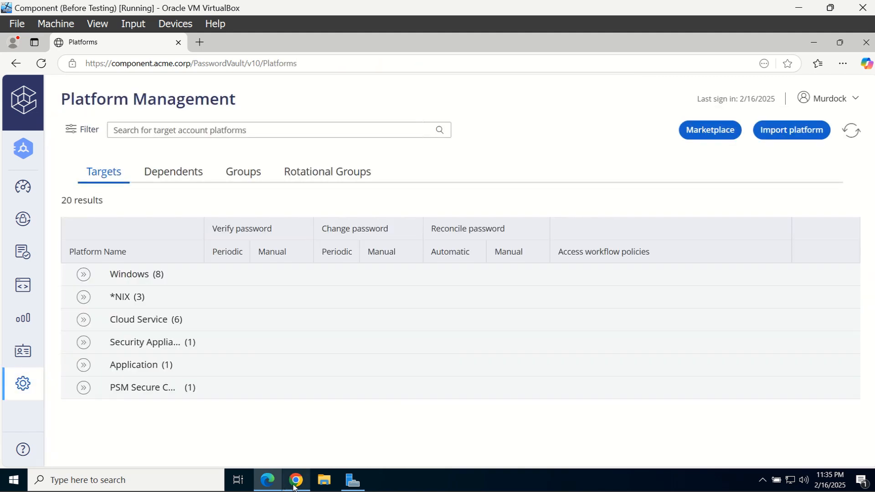
{"action": "left_click", "coordinate": [296, 485]}
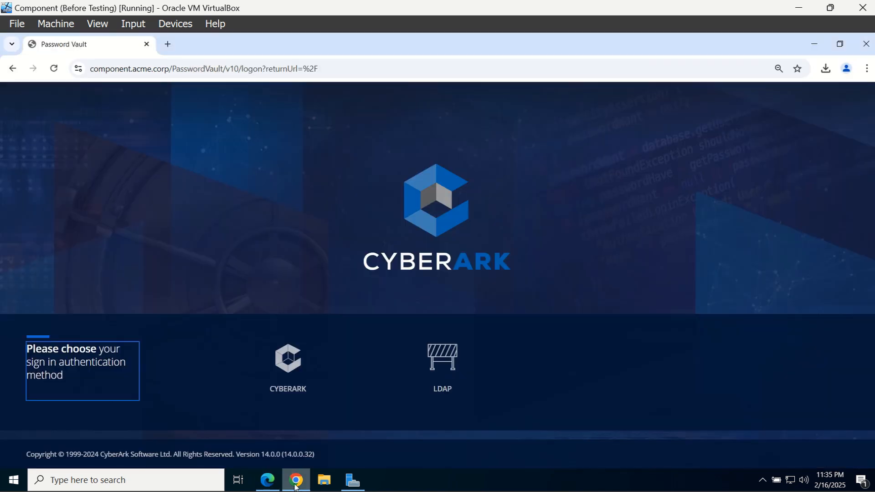
{"action": "left_click", "coordinate": [433, 387]}
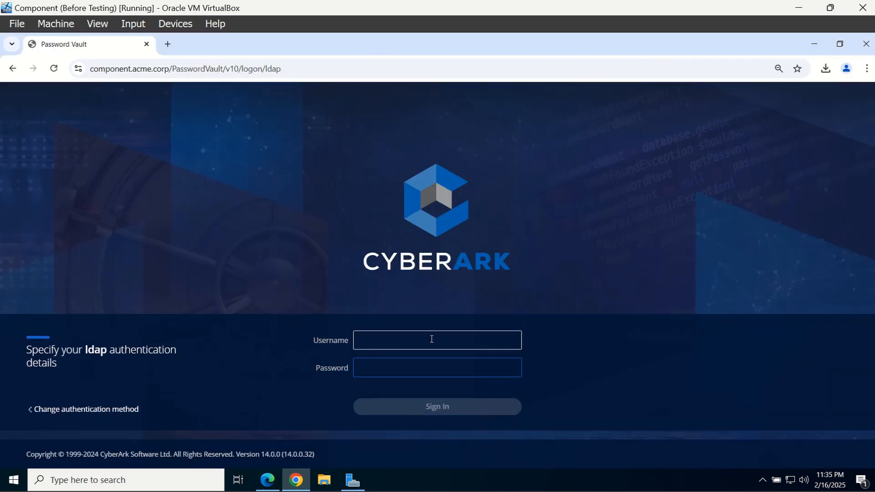
{"action": "key", "text": "Tab"}
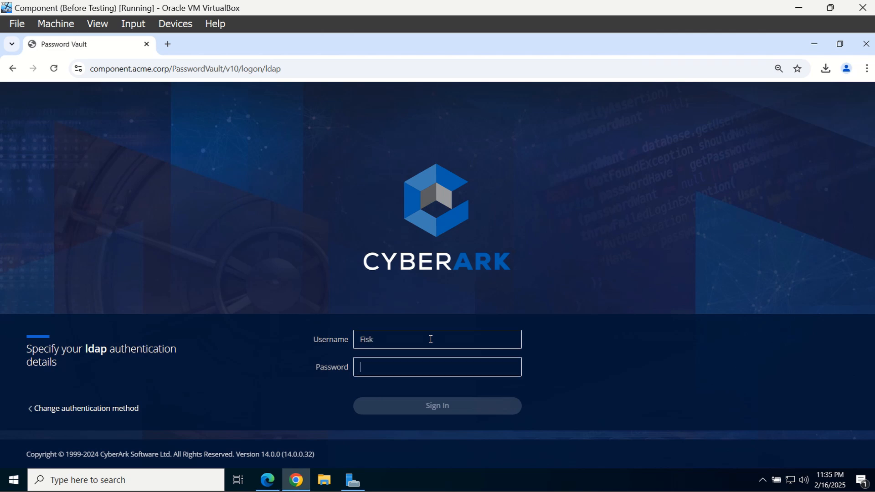
{"action": "type", "text": "P"}
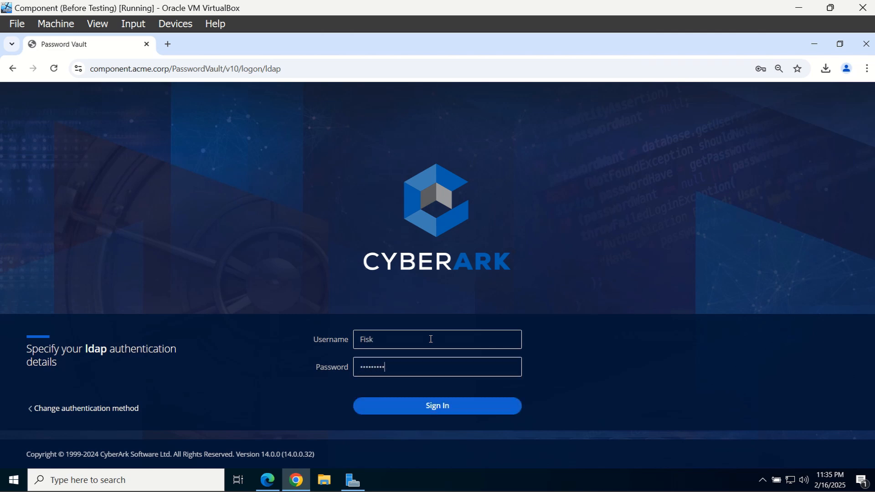
{"action": "key", "text": "Return"}
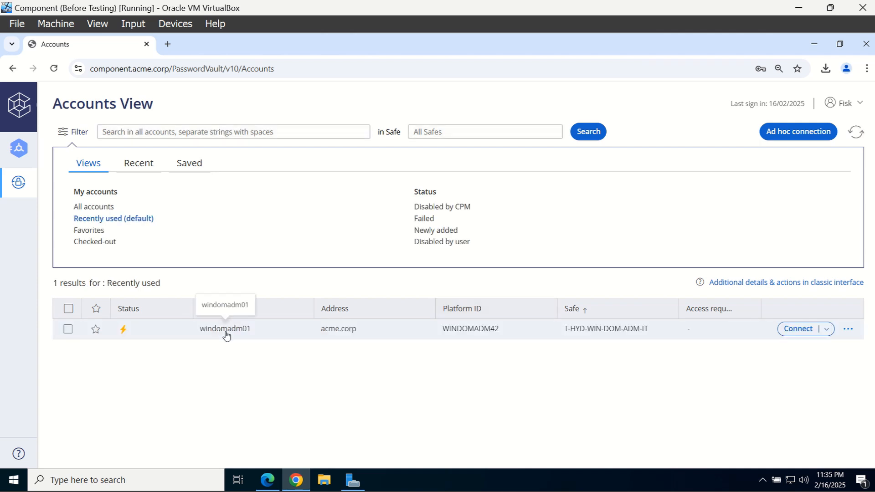
Reveal windomadm01's password, choosing the predefined reason Incident
{"action": "left_click", "coordinate": [226, 330]}
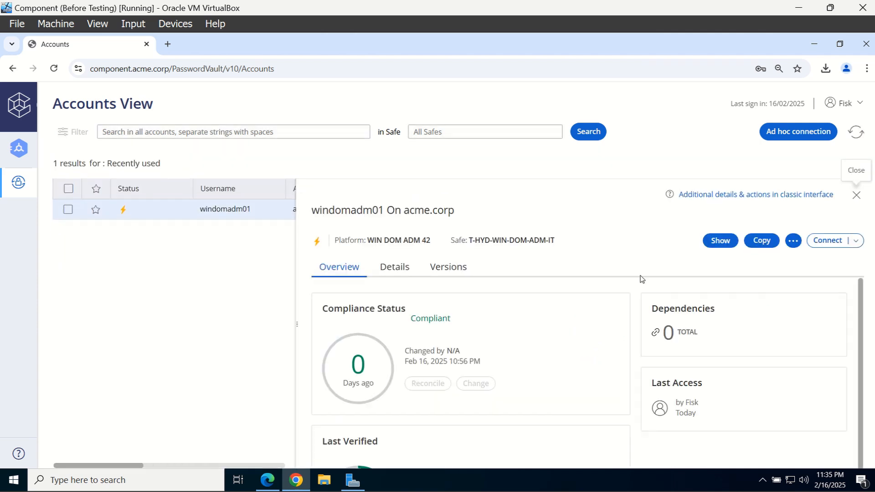
{"action": "left_click", "coordinate": [722, 244]}
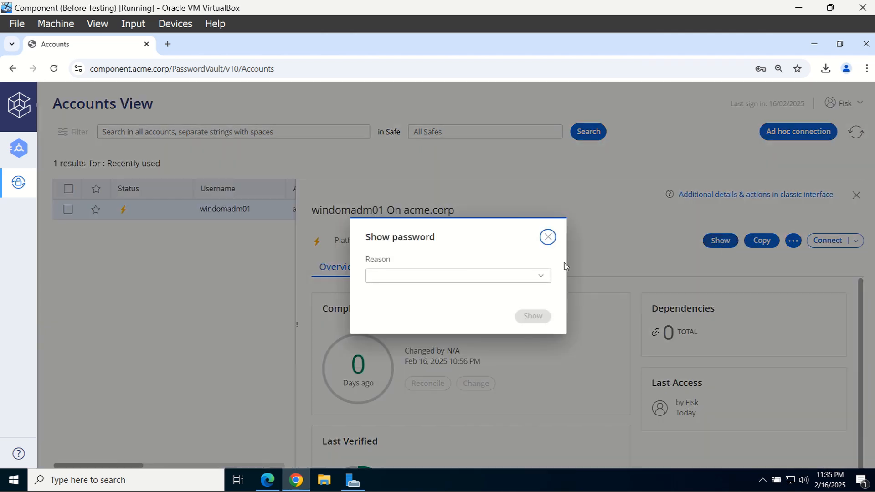
{"action": "left_click", "coordinate": [547, 276]}
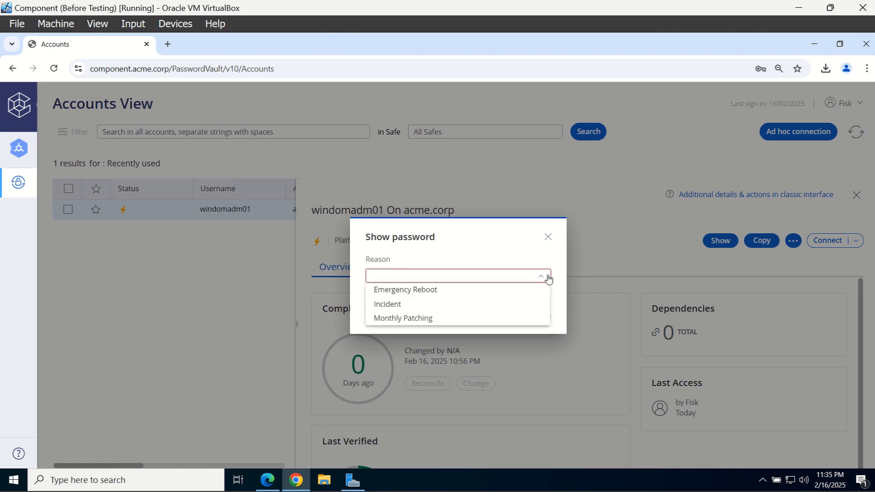
{"action": "left_click", "coordinate": [443, 303]}
{"action": "left_click", "coordinate": [538, 318]}
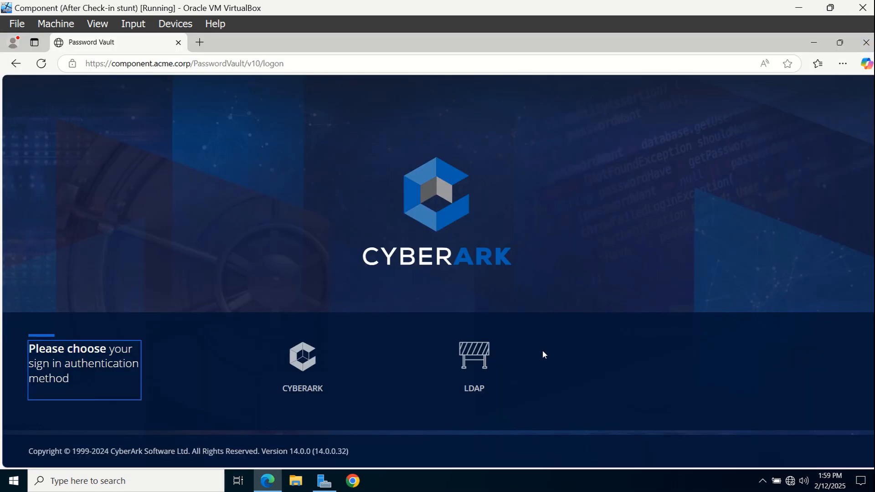
Sign in with LDAP as the administrator user
{"action": "left_click", "coordinate": [476, 360]}
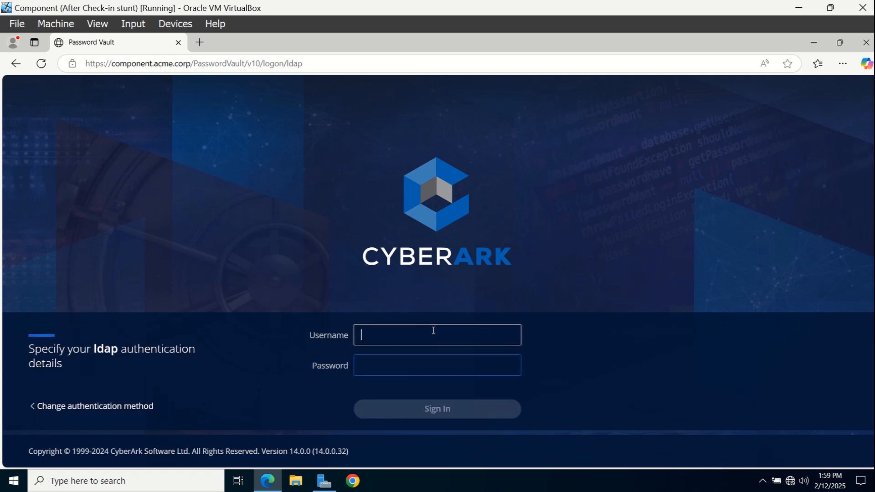
{"action": "type", "text": "Murdock"}
{"action": "key", "text": "Tab"}
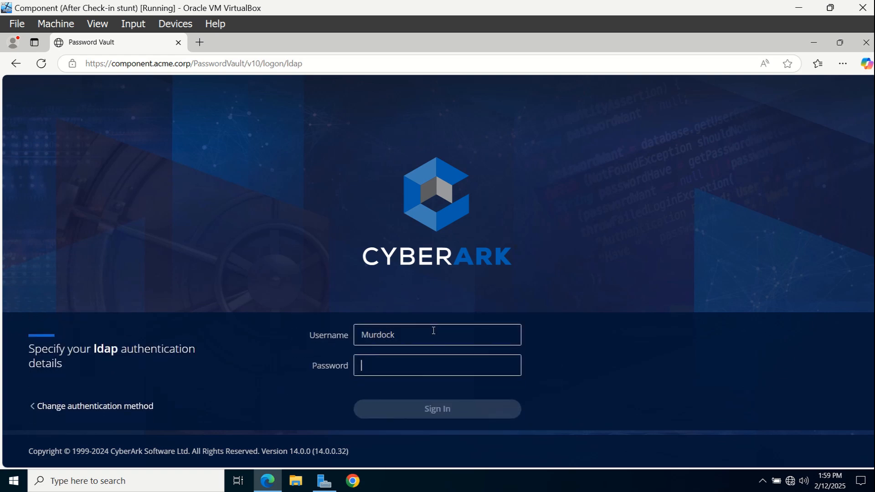
{"action": "type", "text": "******"}
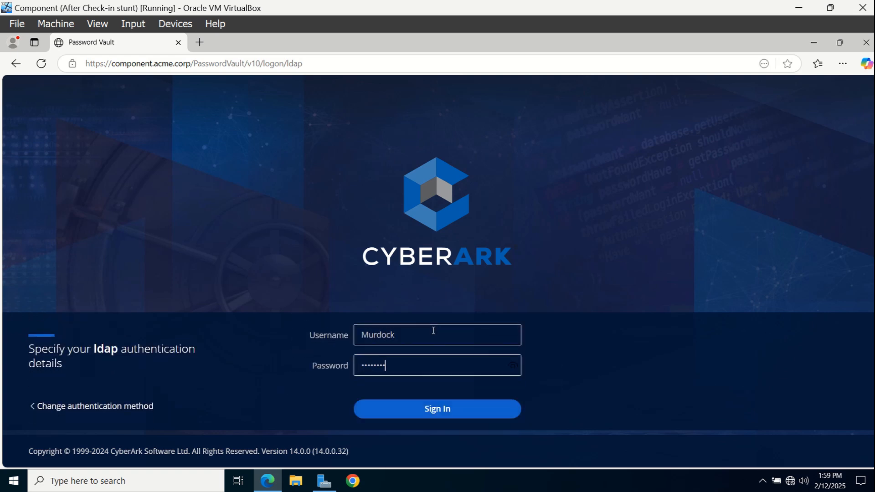
{"action": "key", "text": "Return"}
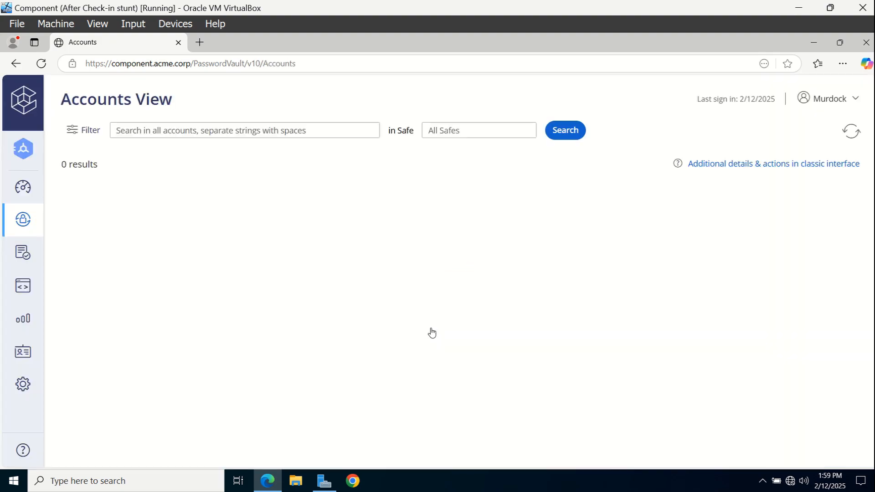
Save the Master Policy rule 'Require password change every X days' at 90 days
{"action": "left_click", "coordinate": [15, 253]}
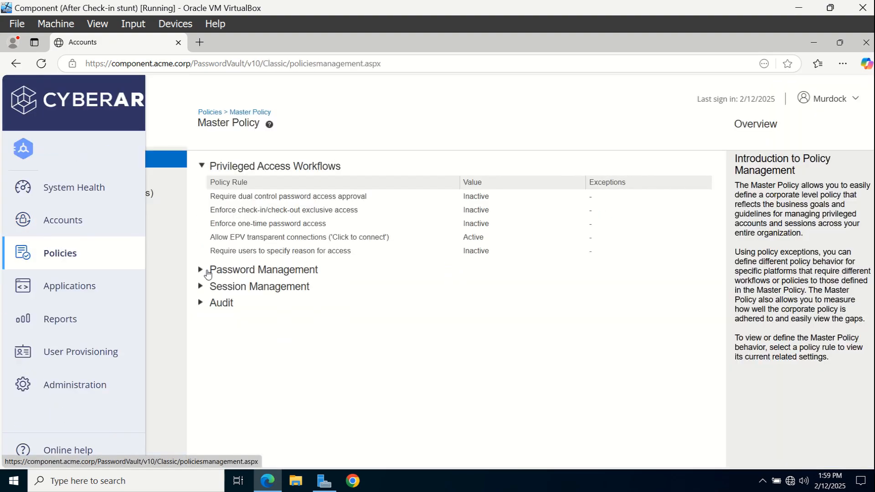
{"action": "left_click", "coordinate": [209, 272]}
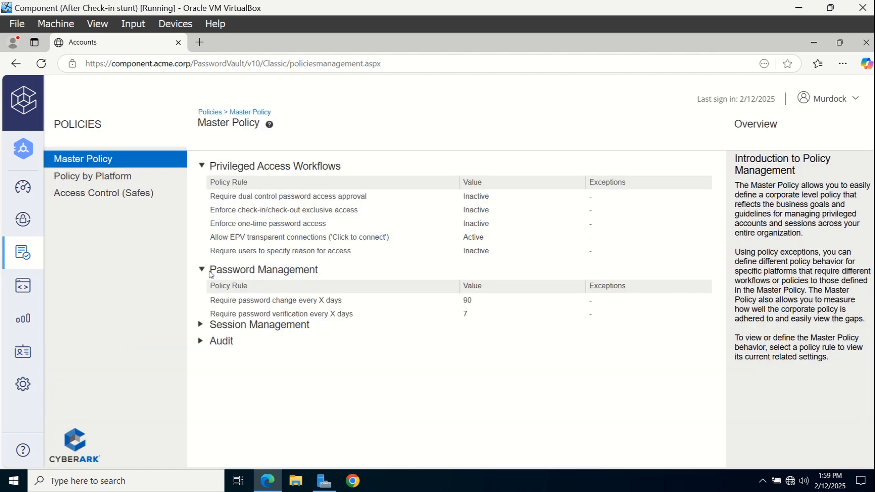
{"action": "left_click", "coordinate": [300, 307]}
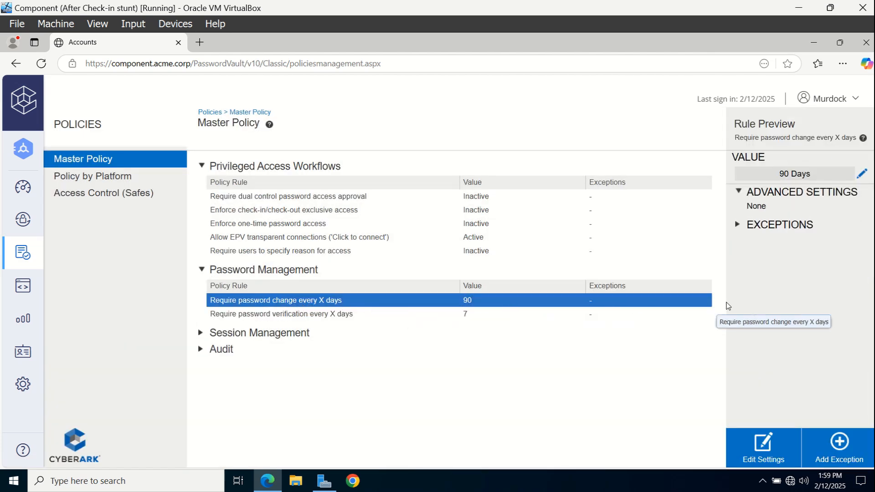
{"action": "left_click", "coordinate": [862, 176]}
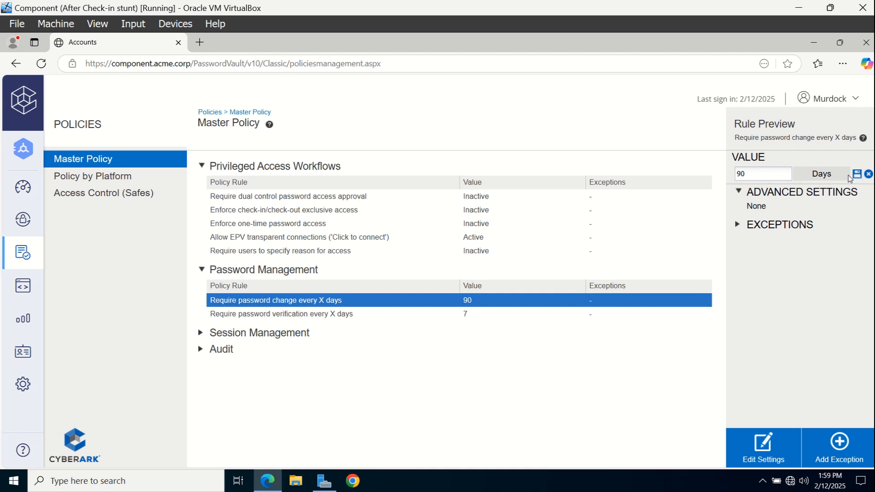
{"action": "left_click", "coordinate": [856, 175]}
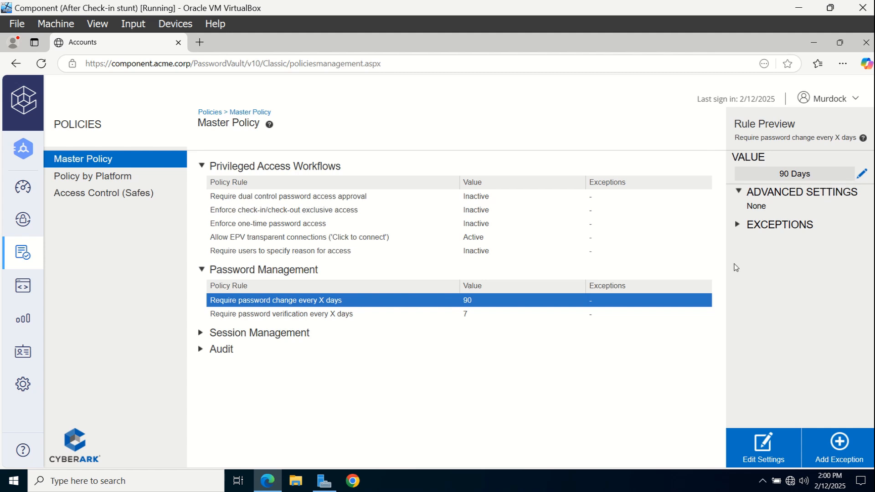
Open the WIN DOM ADM 42 platform for editing from Administration > Platform Management
{"action": "left_click", "coordinate": [22, 384]}
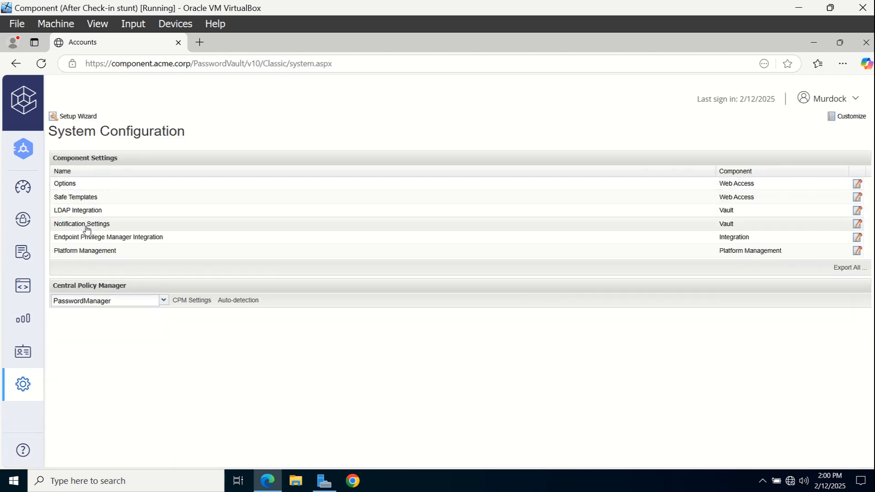
{"action": "left_click", "coordinate": [102, 250]}
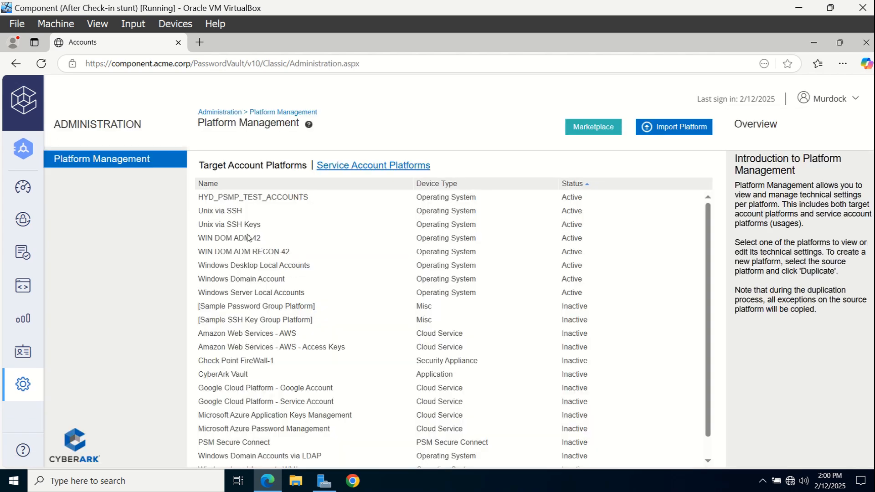
{"action": "left_click", "coordinate": [257, 238]}
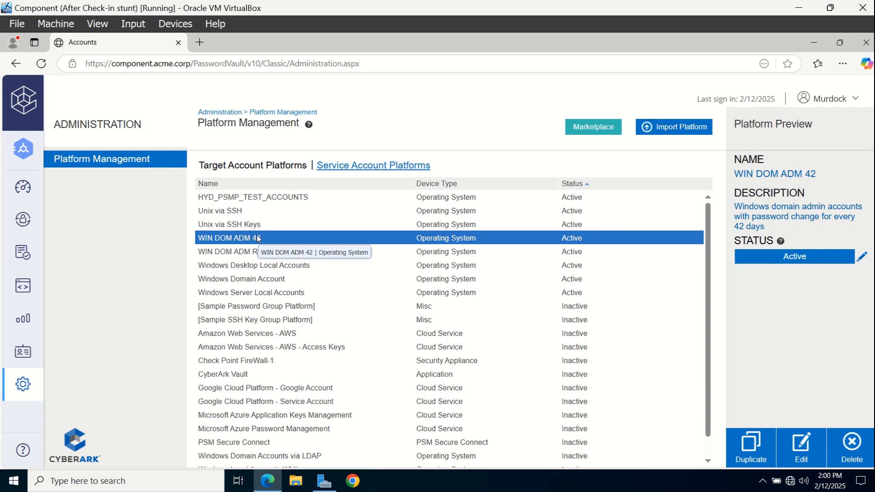
{"action": "left_click", "coordinate": [793, 452]}
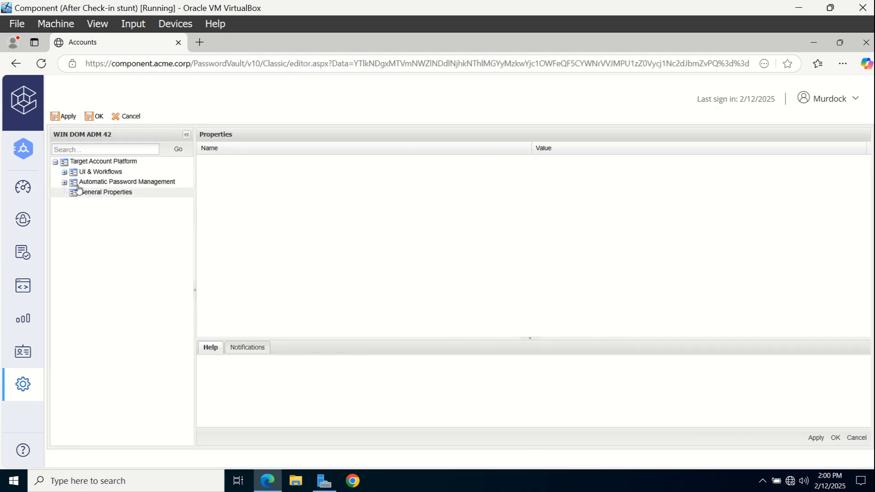
Inspect the PerformPeriodicChange and HeadStartInterval Password Change settings, then cancel without saving
{"action": "left_click", "coordinate": [64, 183]}
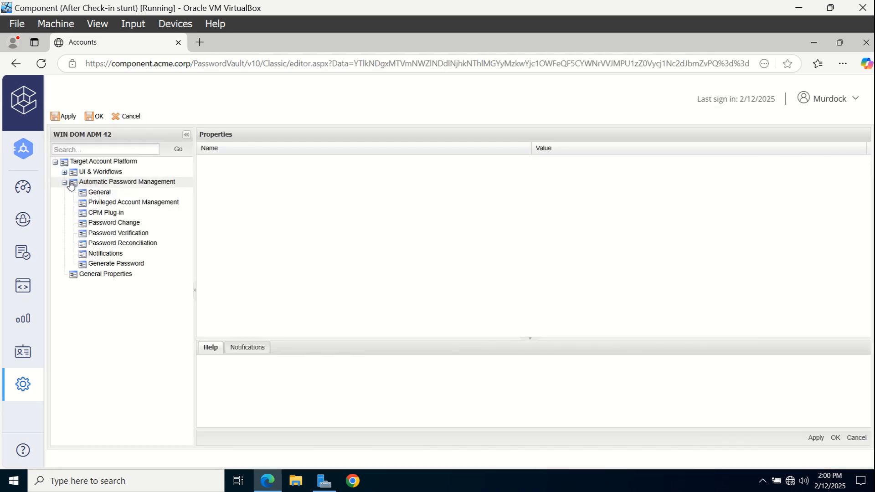
{"action": "left_click", "coordinate": [127, 226]}
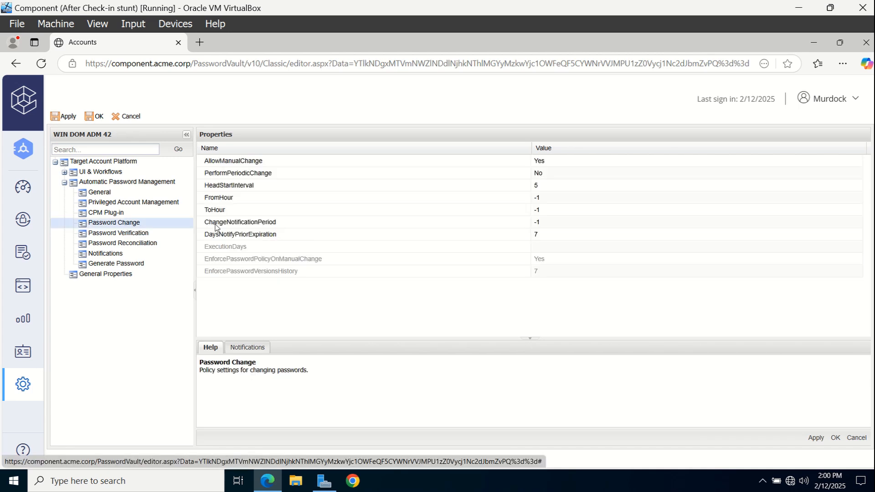
{"action": "left_click", "coordinate": [251, 176]}
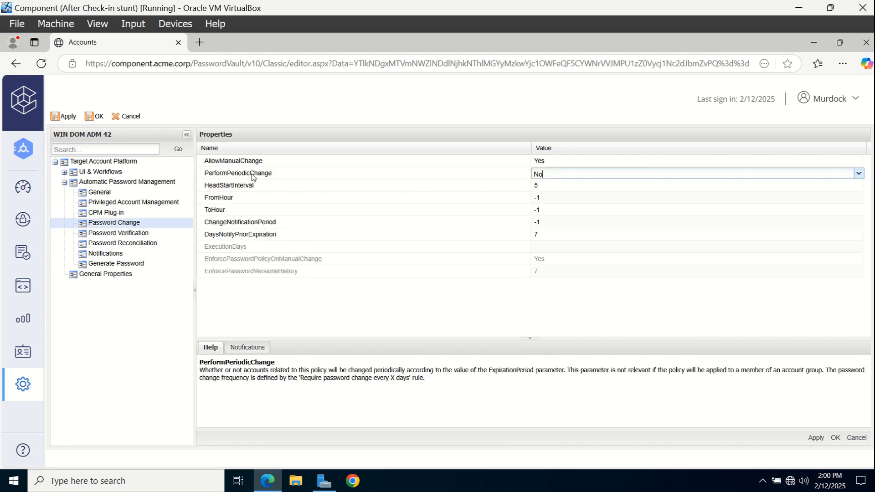
{"action": "left_click", "coordinate": [254, 186]}
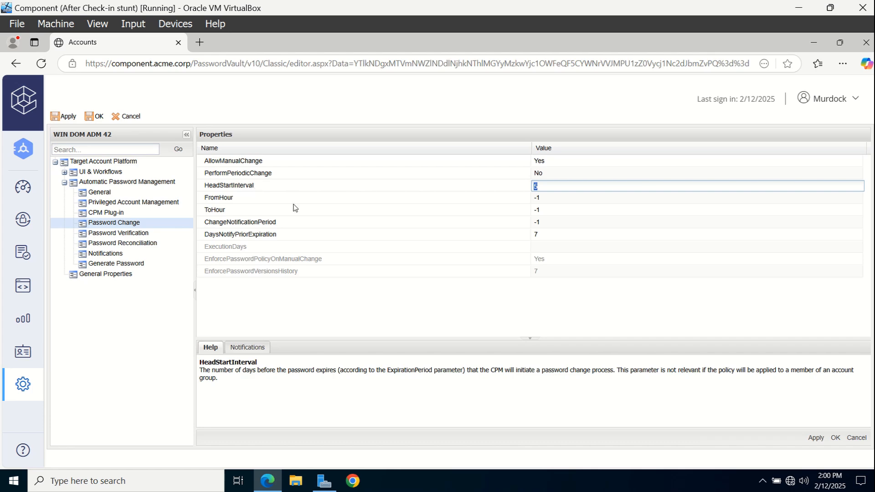
{"action": "left_click", "coordinate": [867, 438]}
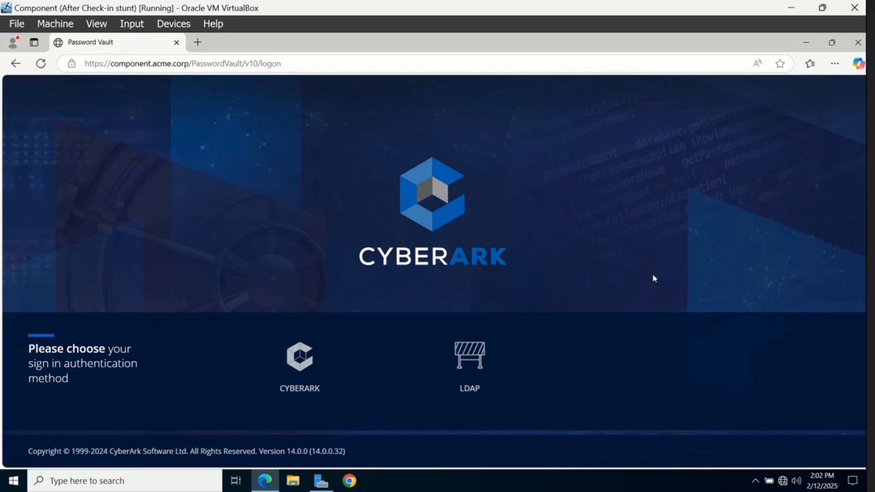
Sign in with LDAP using the account's username and password, correcting a mistyped password
{"action": "left_click", "coordinate": [502, 371]}
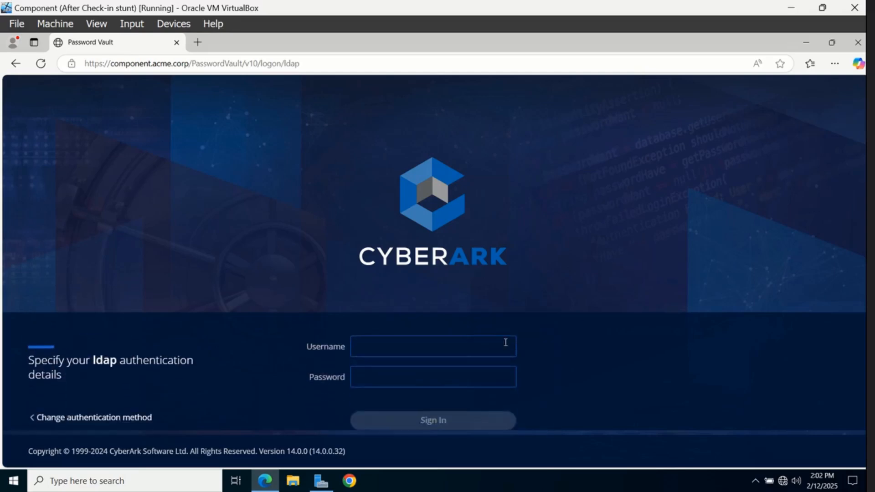
{"action": "left_click", "coordinate": [489, 339]}
{"action": "type", "text": "Murdock"}
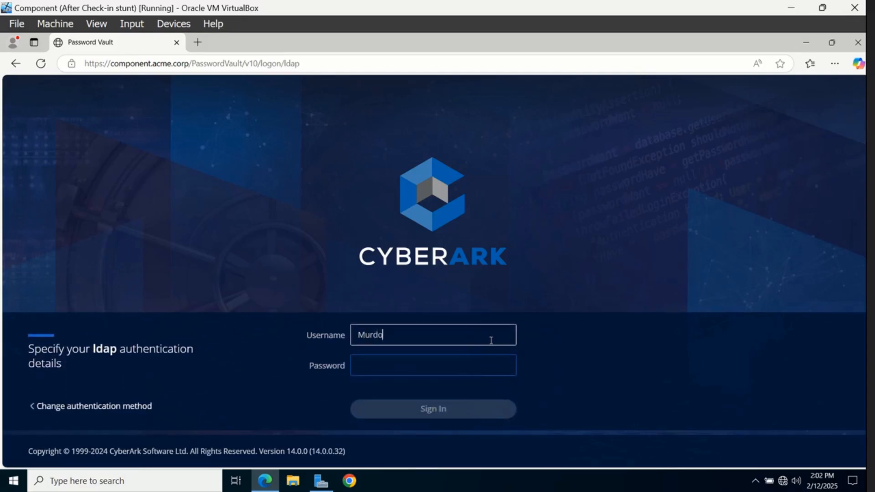
{"action": "key", "text": "Tab"}
{"action": "type", "text": "P"}
{"action": "type", "text": "••"}
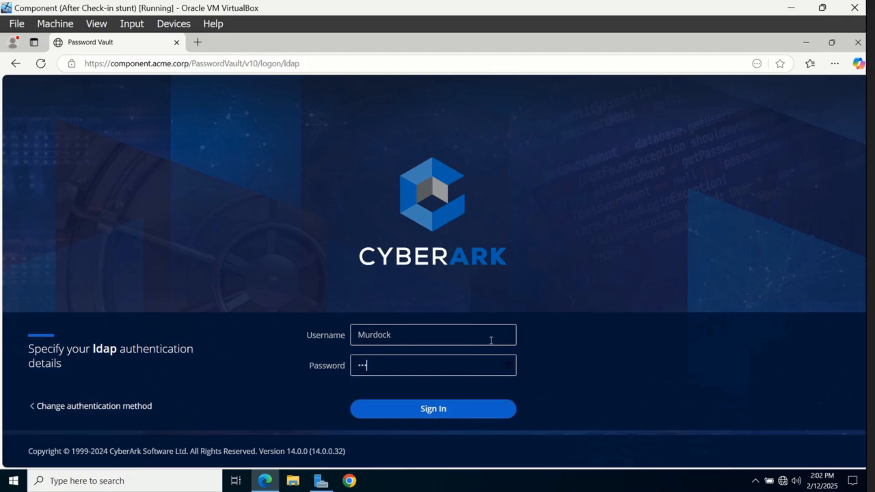
{"action": "key", "text": "BackSpace"}
{"action": "key", "text": "BackSpace"}
{"action": "key", "text": "BackSpace"}
{"action": "type", "text": "•••••••••"}
{"action": "key", "text": "Return"}
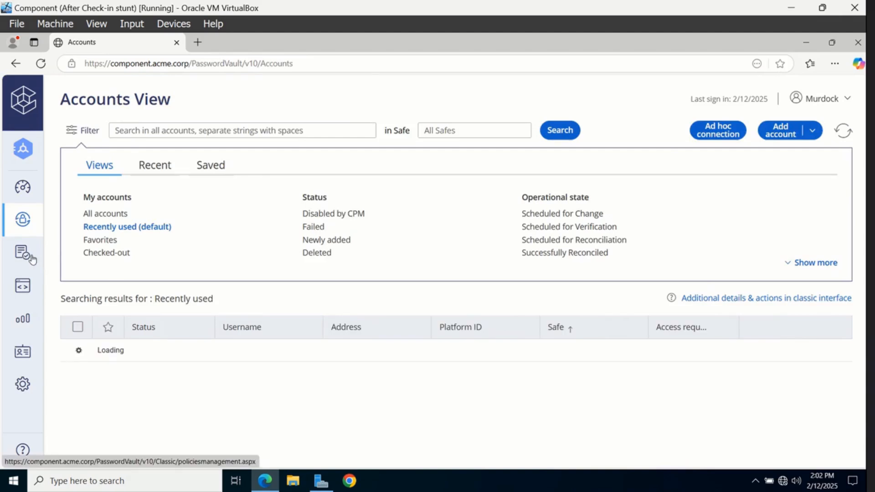
Show the Master Policy's Password Management rule for 7-day password verification
{"action": "left_click", "coordinate": [32, 258]}
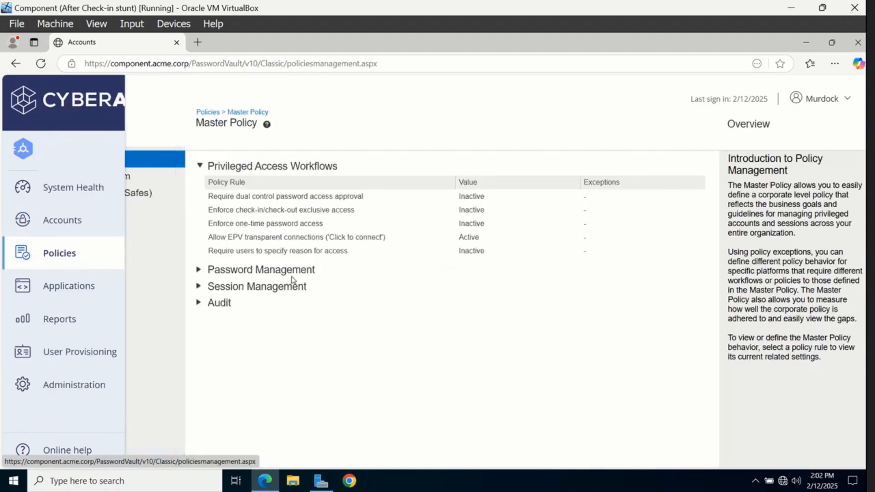
{"action": "left_click", "coordinate": [200, 270]}
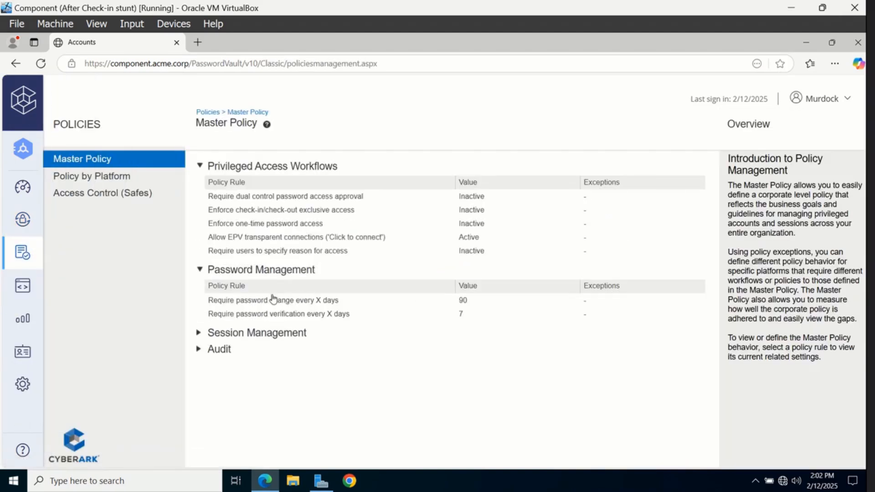
{"action": "left_click", "coordinate": [296, 316]}
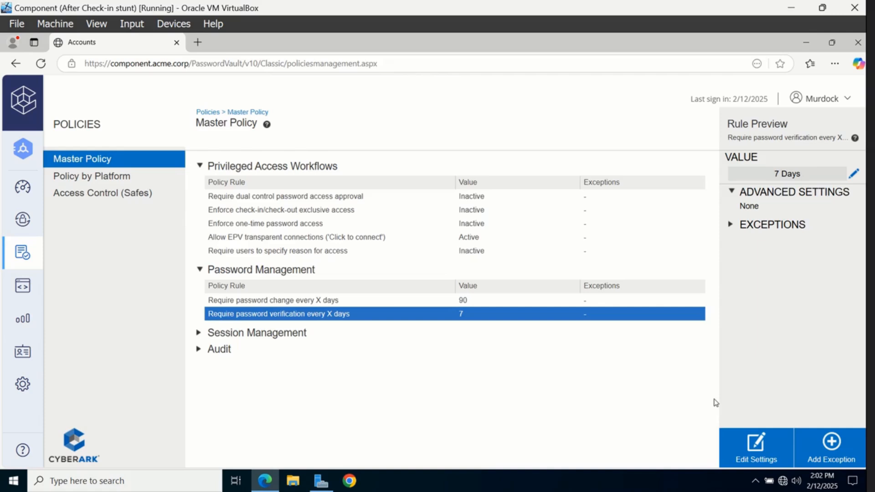
Get back to the Administration area in the Vault Web Access tab, closing the extra loading tab
{"action": "left_click", "coordinate": [27, 385]}
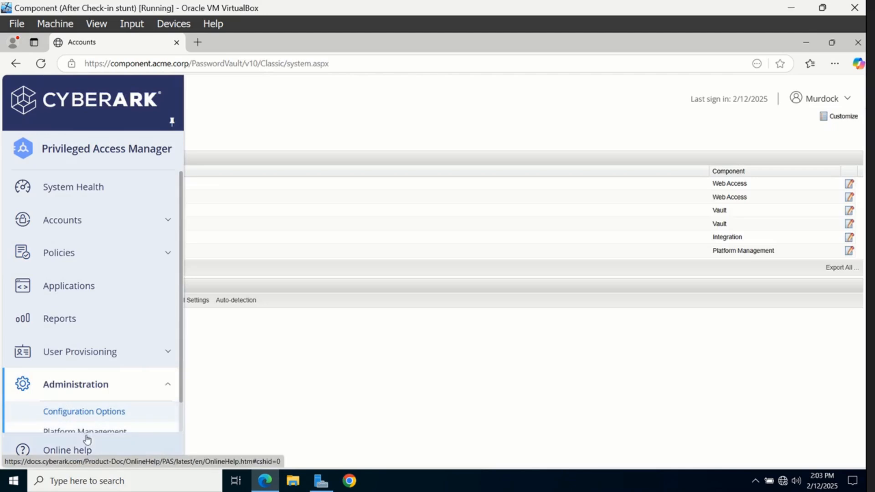
{"action": "left_click", "coordinate": [85, 439]}
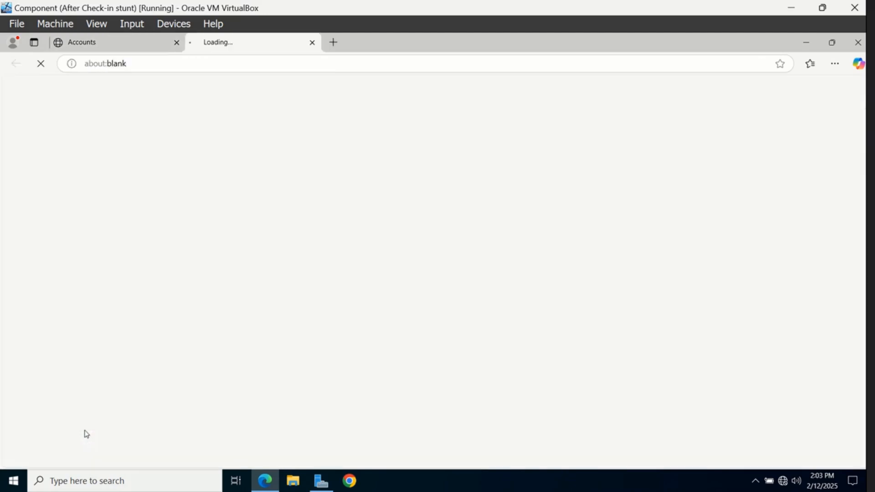
{"action": "left_click", "coordinate": [127, 44]}
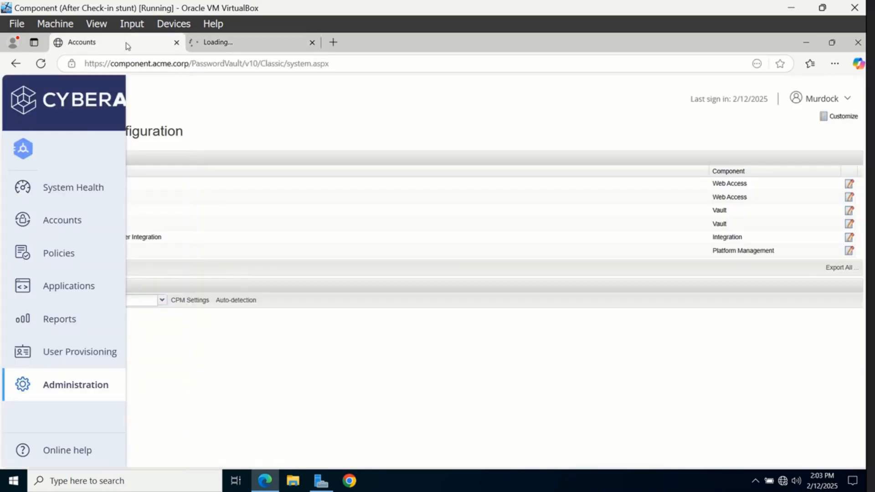
{"action": "left_click", "coordinate": [312, 43]}
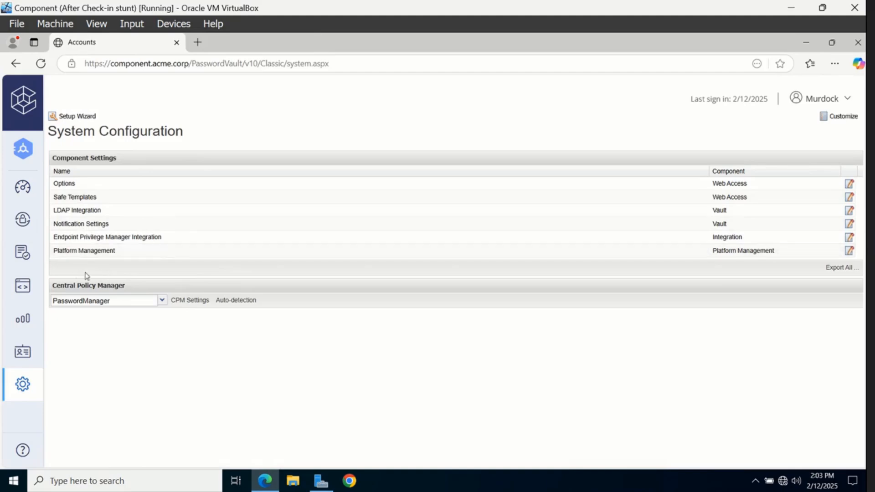
Review WIN DOM ADM 42's Password Verification properties (VFPerformPeriodicVerification No) and cancel unchanged
{"action": "mouse_move", "coordinate": [95, 288]}
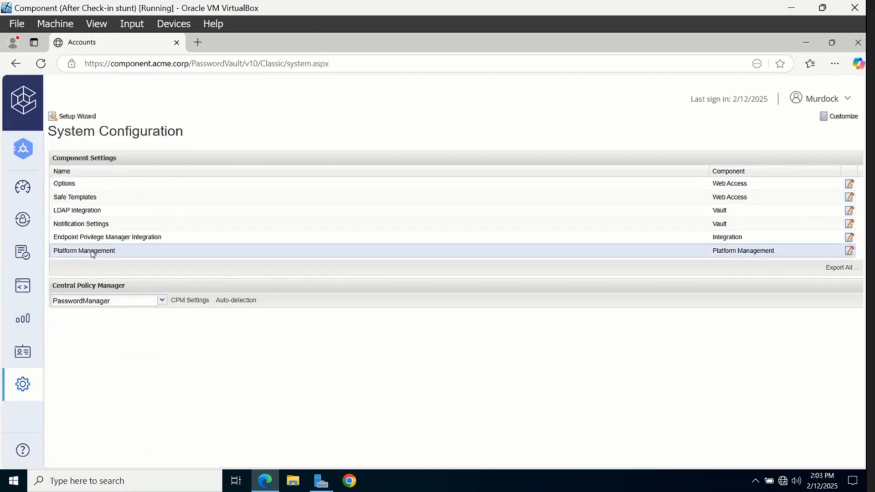
{"action": "left_click", "coordinate": [93, 251]}
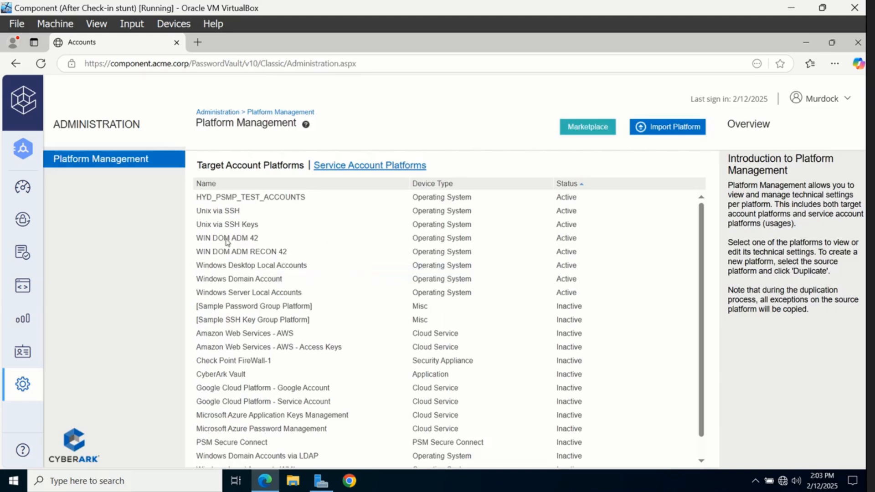
{"action": "left_click", "coordinate": [226, 240]}
{"action": "left_click", "coordinate": [797, 447]}
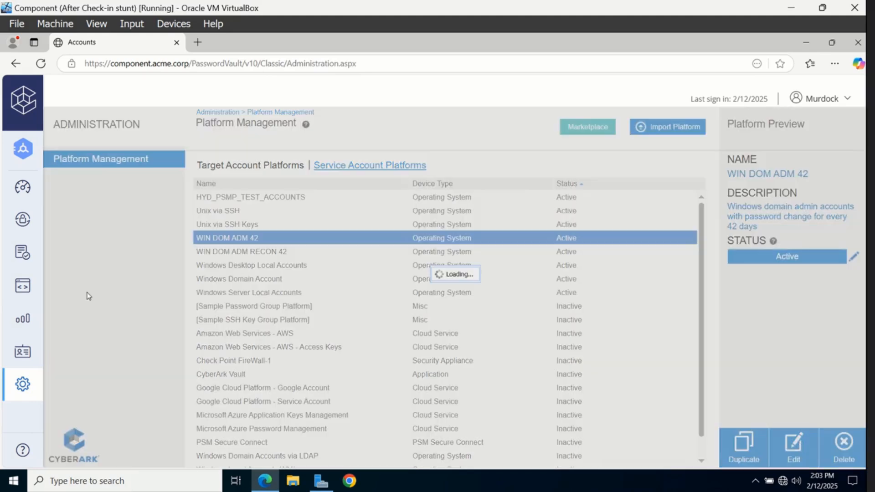
{"action": "left_click", "coordinate": [64, 183]}
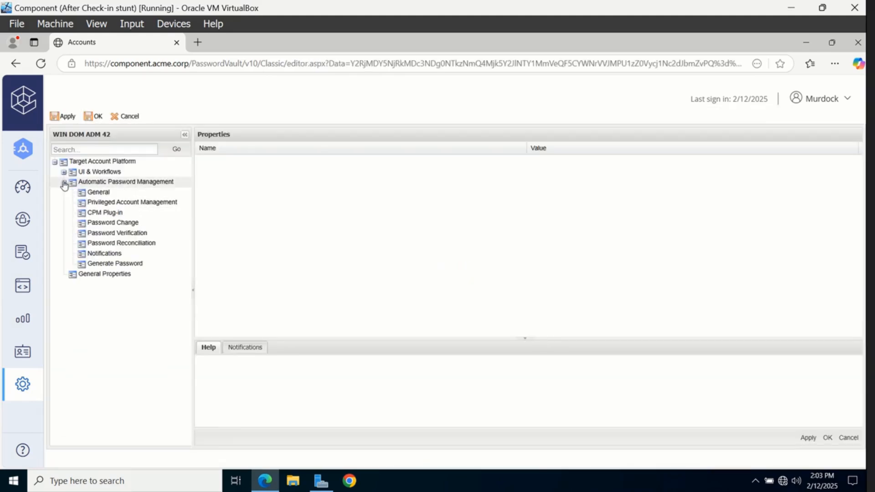
{"action": "left_click", "coordinate": [113, 234]}
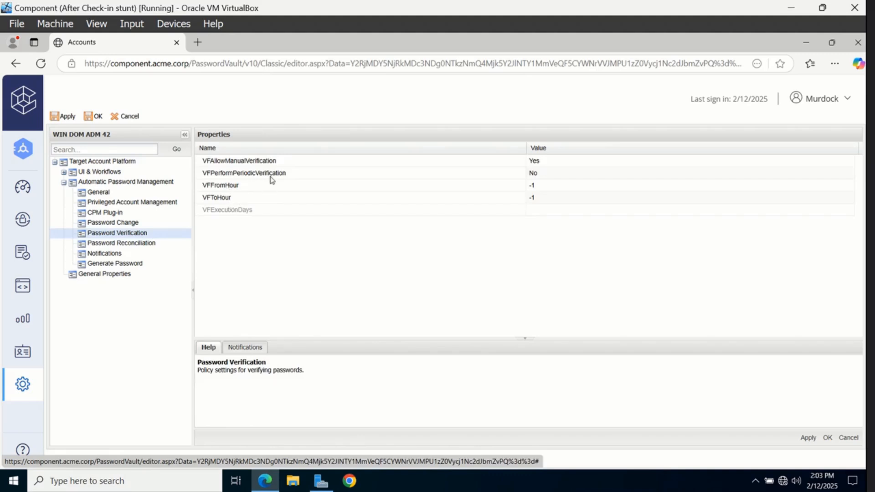
{"action": "left_click", "coordinate": [848, 438]}
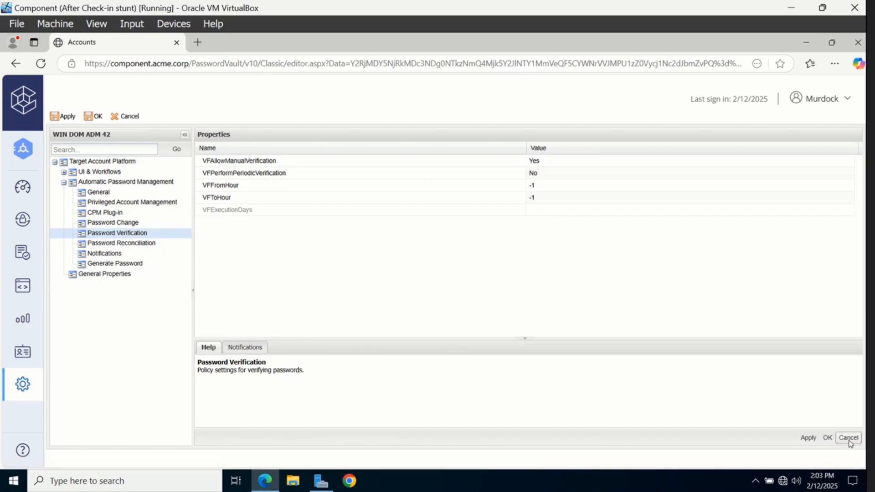
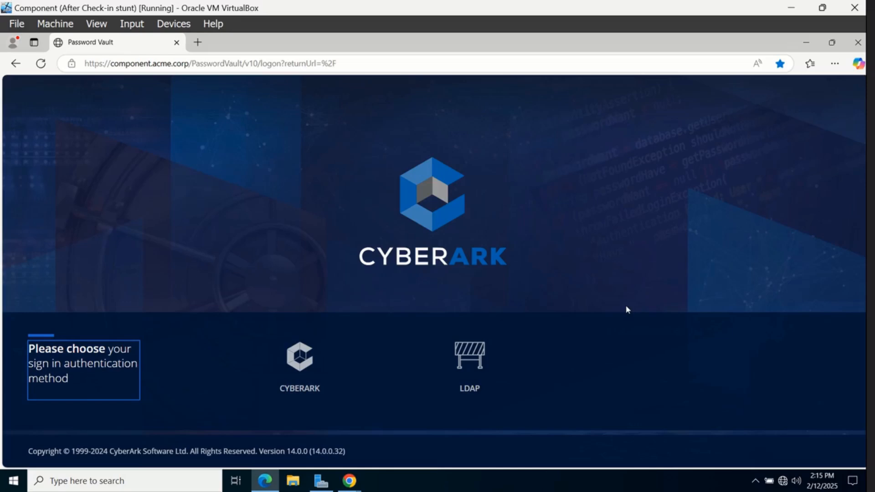
Sign in via LDAP with the admin username and password, re-entering the password after the first rejection
{"action": "left_click", "coordinate": [484, 368]}
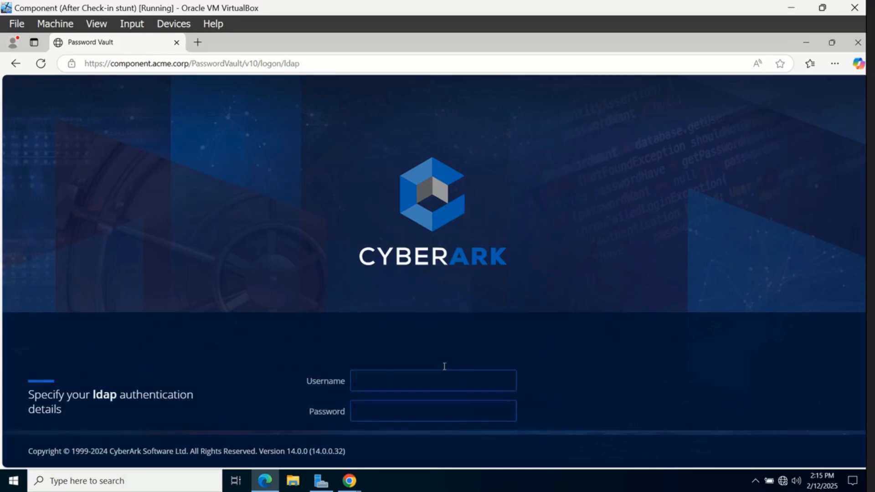
{"action": "type", "text": "M"}
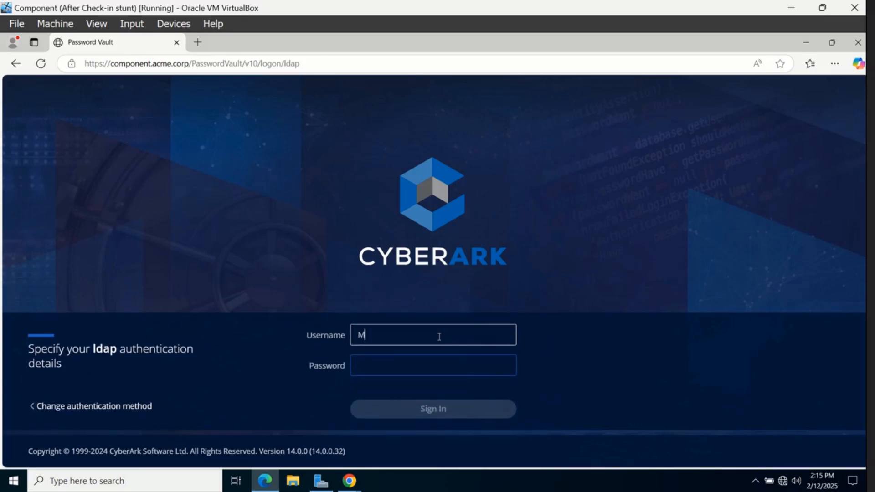
{"action": "type", "text": "urdokc"}
{"action": "key", "text": "BackSpace"}
{"action": "key", "text": "BackSpace"}
{"action": "type", "text": "ck"}
{"action": "key", "text": "Tab"}
{"action": "type", "text": "•••••••••"}
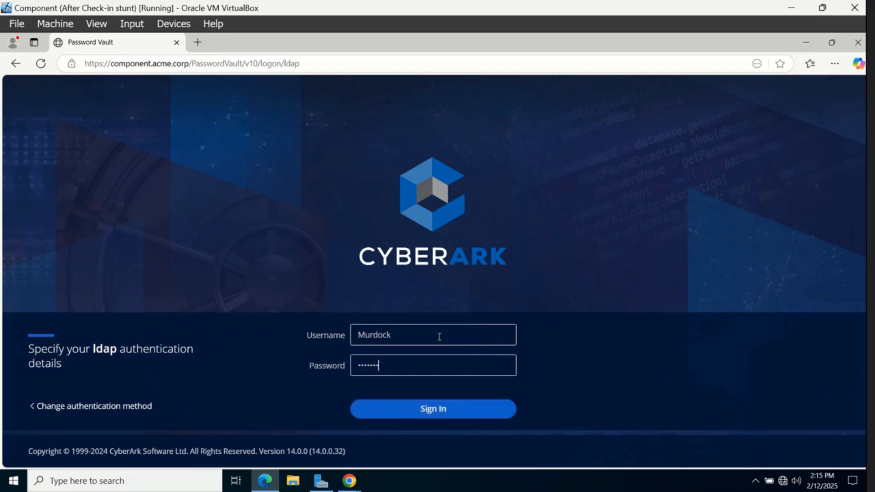
{"action": "key", "text": "Return"}
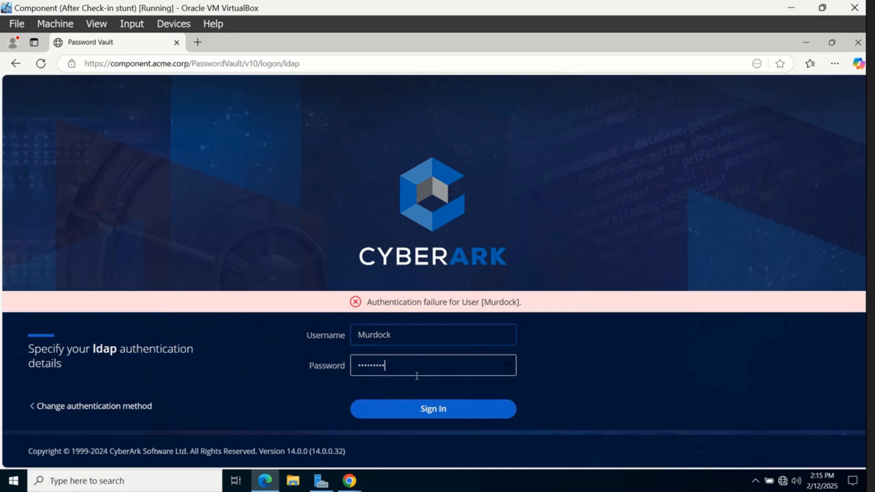
{"action": "key", "text": "BackSpace"}
{"action": "key", "text": "BackSpace"}
{"action": "key", "text": "BackSpace"}
{"action": "key", "text": "BackSpace"}
{"action": "key", "text": "BackSpace"}
{"action": "key", "text": "BackSpace"}
{"action": "key", "text": "BackSpace"}
{"action": "key", "text": "BackSpace"}
{"action": "key", "text": "BackSpace"}
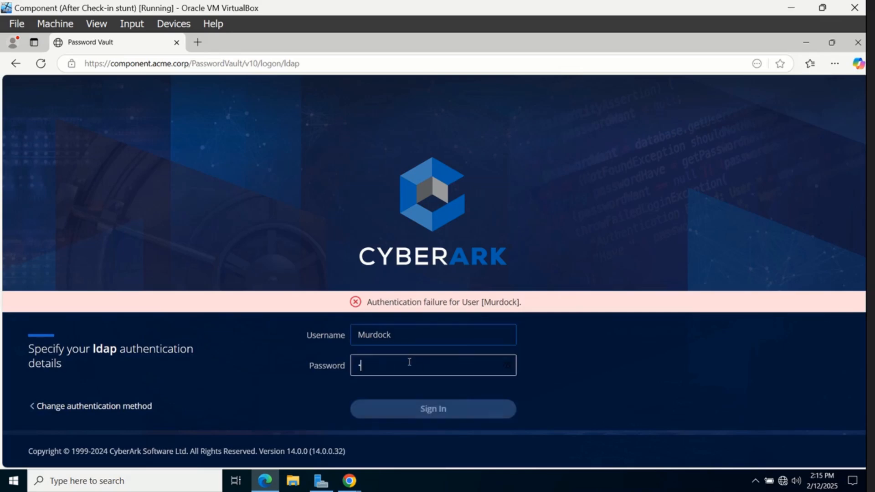
{"action": "type", "text": "•••••••••"}
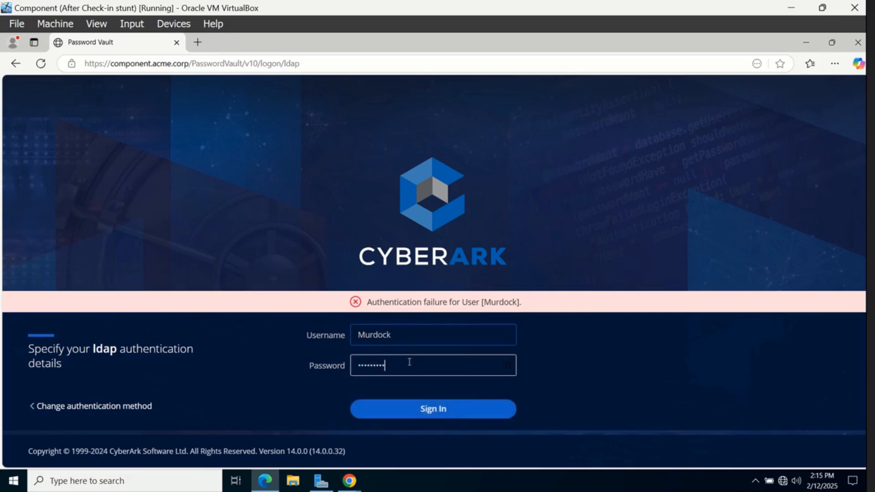
{"action": "key", "text": "Return"}
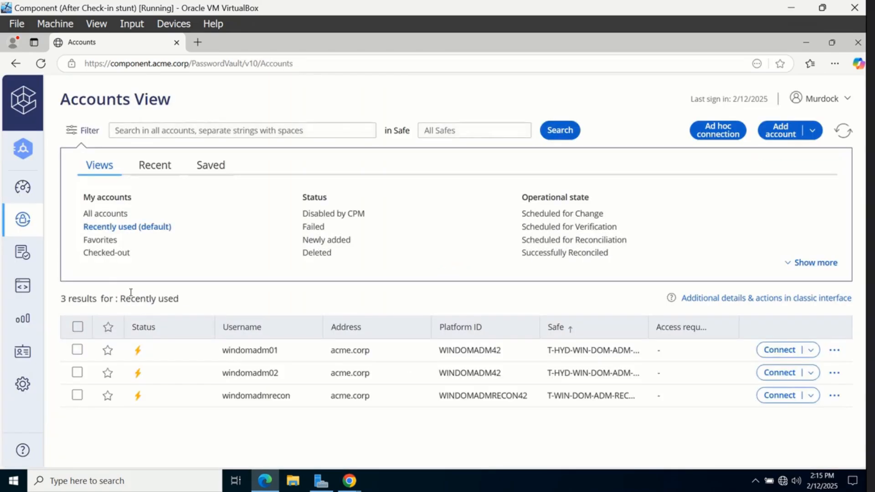
Preview the Master Policy's Session Management rule for privileged session monitoring and isolation
{"action": "left_click", "coordinate": [22, 252]}
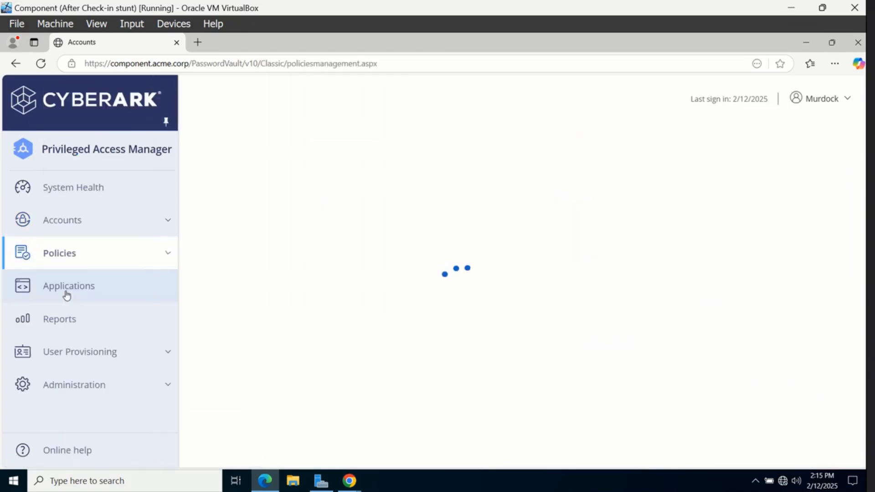
{"action": "left_click", "coordinate": [168, 253]}
{"action": "left_click", "coordinate": [129, 283]}
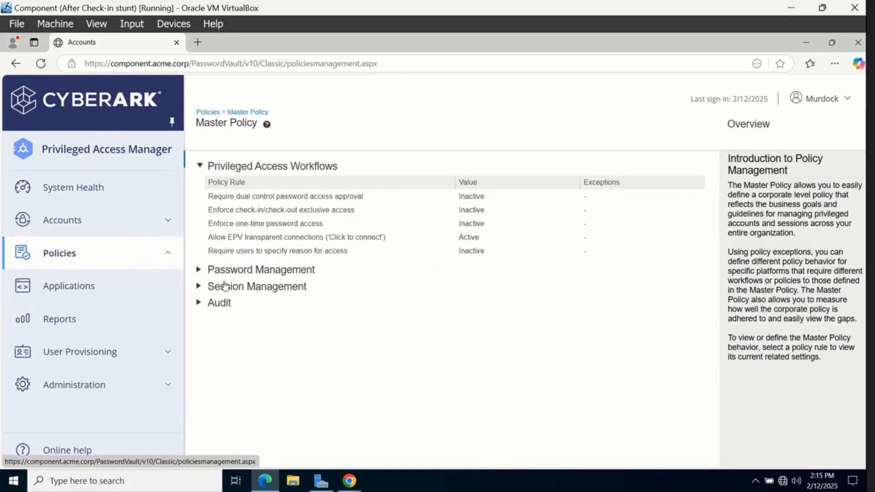
{"action": "left_click", "coordinate": [199, 287]}
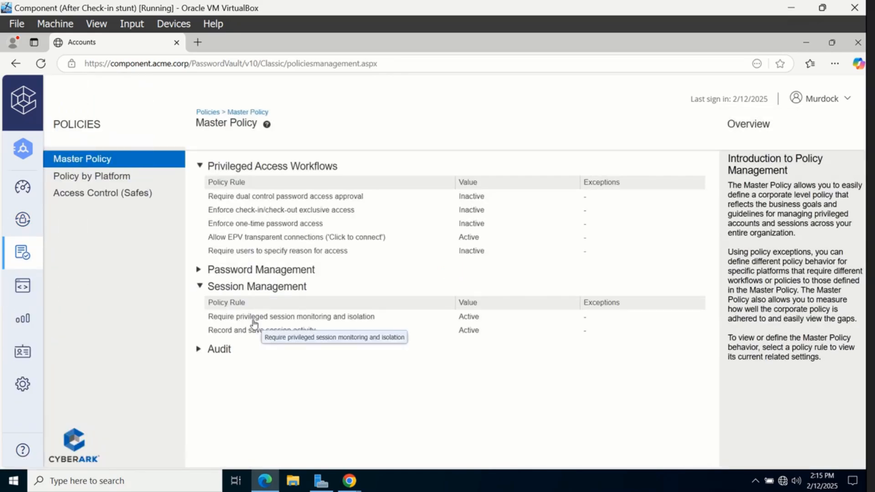
{"action": "left_click", "coordinate": [254, 319]}
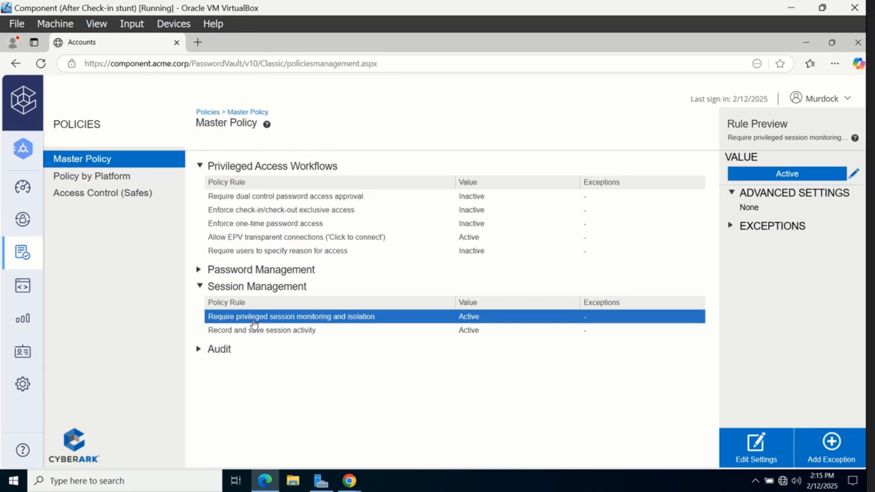
In the second browser, sign in via LDAP as the end user, fixing the mistyped username
{"action": "mouse_move", "coordinate": [349, 481]}
{"action": "left_click", "coordinate": [270, 437]}
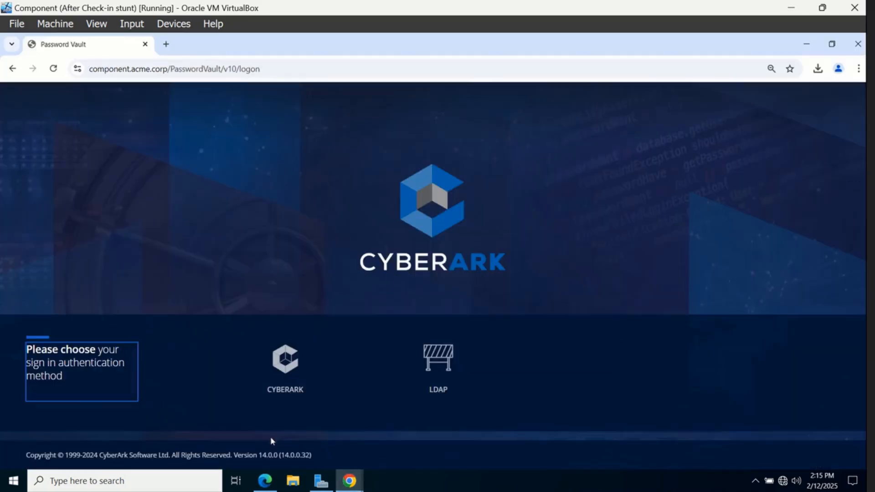
{"action": "left_click", "coordinate": [418, 387]}
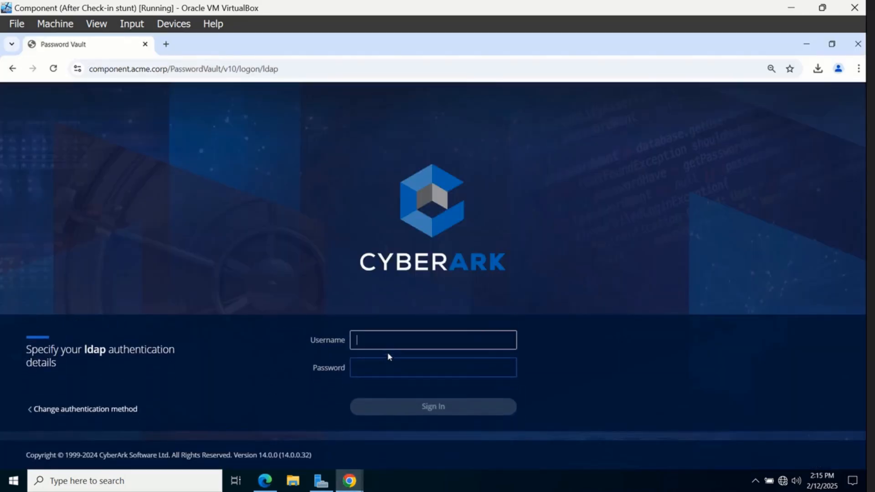
{"action": "type", "text": "Fisl"}
{"action": "key", "text": "Tab"}
{"action": "left_click", "coordinate": [389, 345]}
{"action": "type", "text": "k"}
{"action": "key", "text": "Tab"}
{"action": "type", "text": "•••••••"}
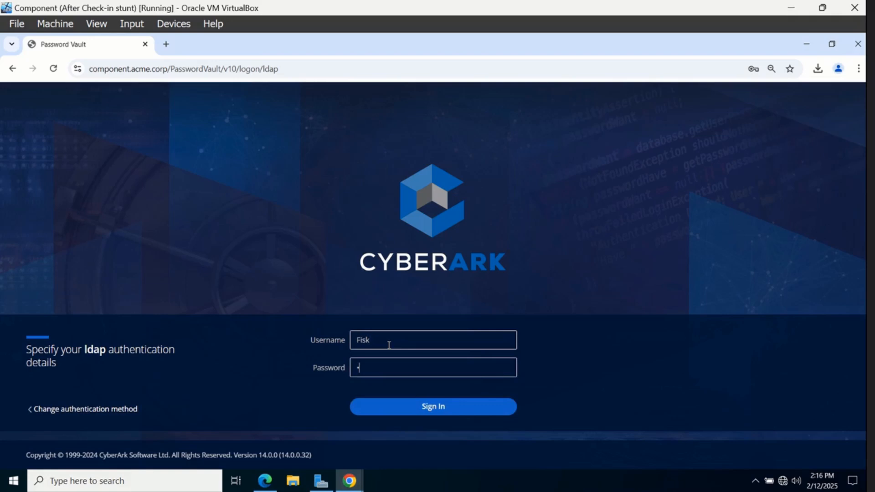
{"action": "key", "text": "Return"}
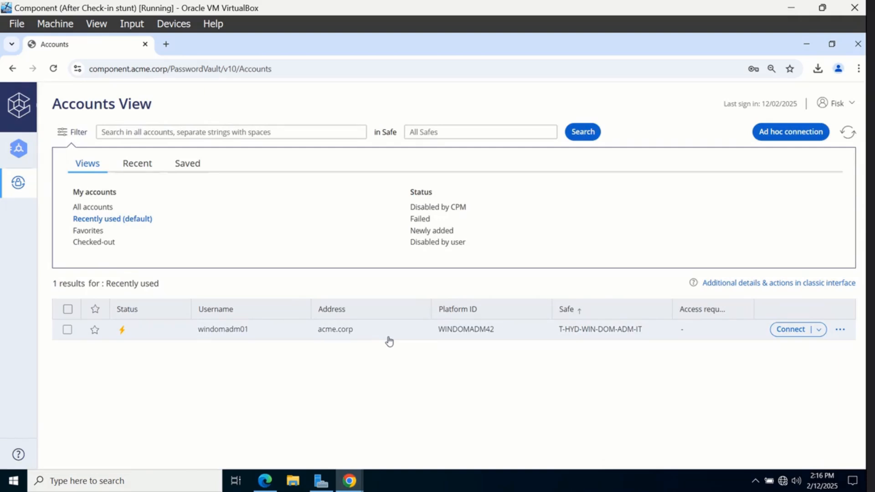
Connect windomadm01 through PSM to remote machine 10.0.2.11 and open the downloaded .rdp file
{"action": "left_click", "coordinate": [387, 338]}
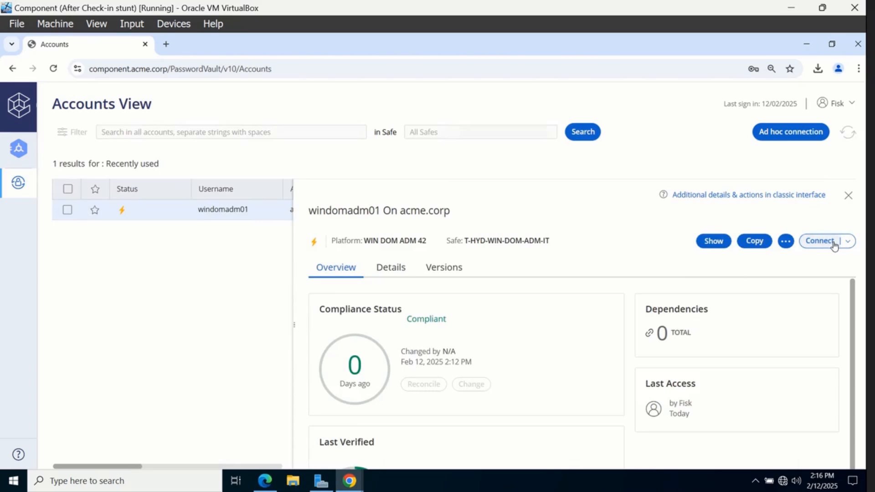
{"action": "left_click", "coordinate": [819, 240]}
{"action": "left_click", "coordinate": [531, 316]}
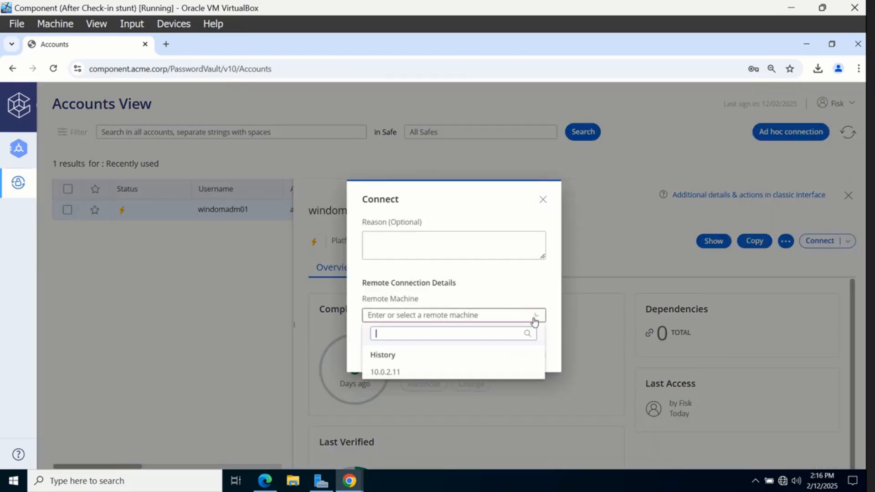
{"action": "left_click", "coordinate": [473, 372]}
{"action": "left_click", "coordinate": [520, 359]}
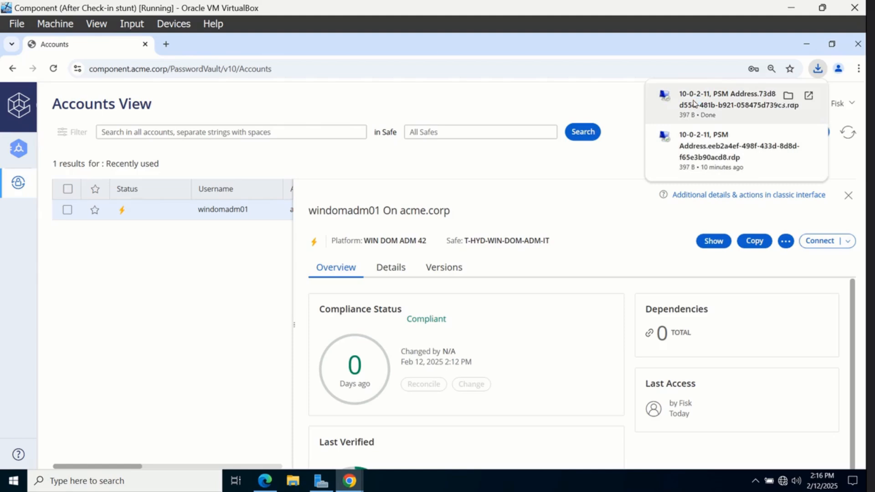
{"action": "left_click", "coordinate": [694, 103]}
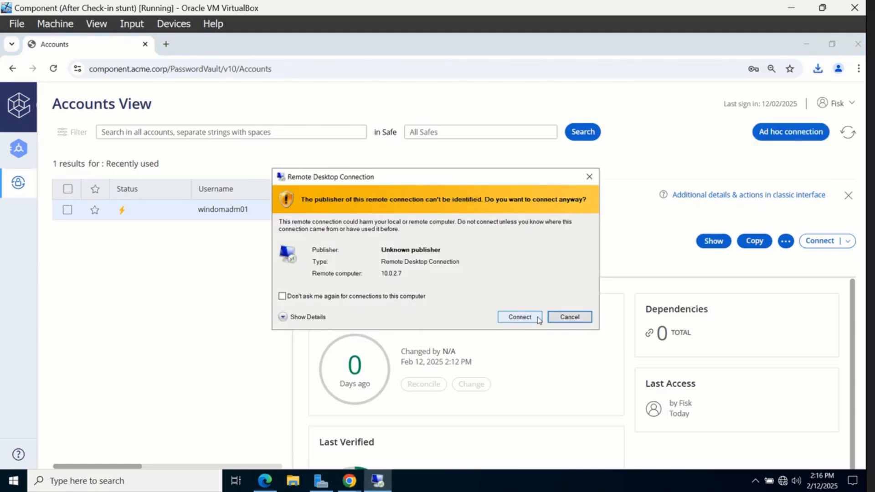
Accept the unknown-publisher warning to start the recorded PSM RDP session to 10.0.2.11
{"action": "left_click", "coordinate": [537, 318]}
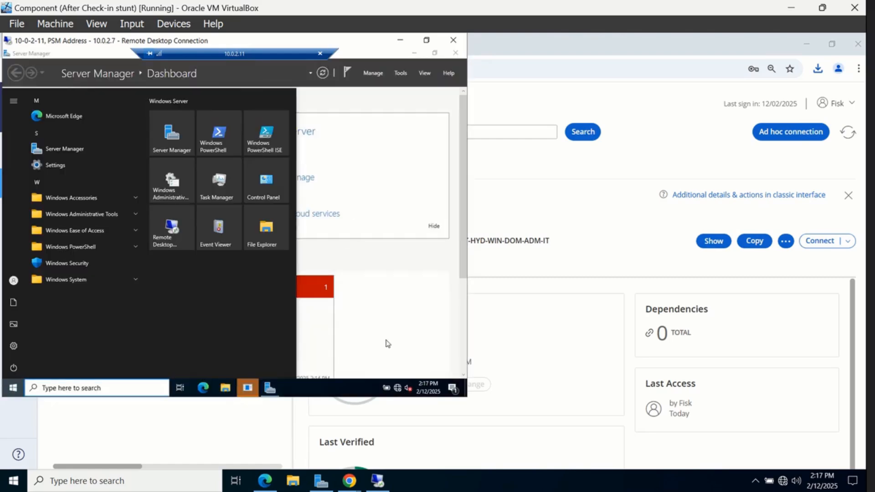
{"action": "mouse_move", "coordinate": [364, 482]}
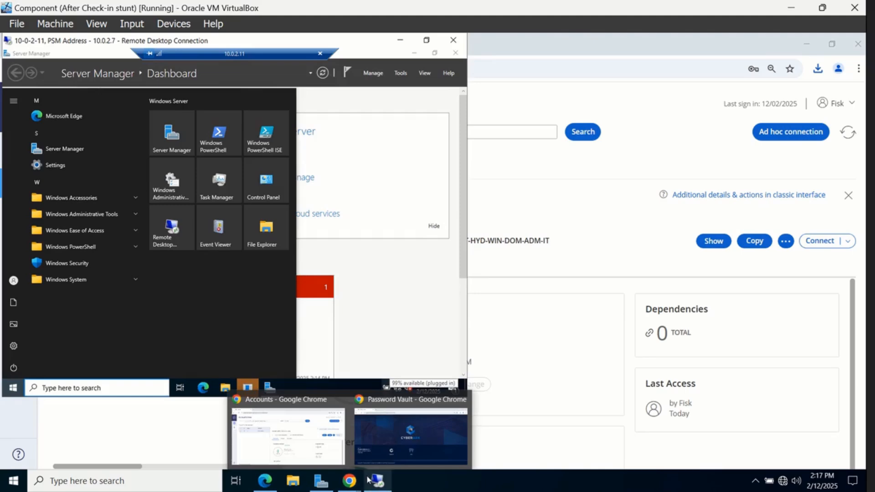
Bring the vault sign-in window forward and sign in via LDAP as the auditor
{"action": "left_click", "coordinate": [387, 450]}
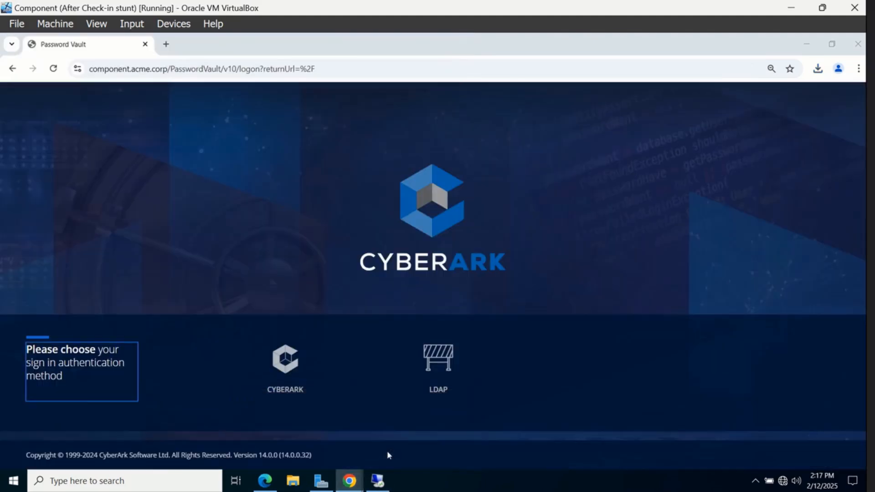
{"action": "left_click", "coordinate": [442, 384]}
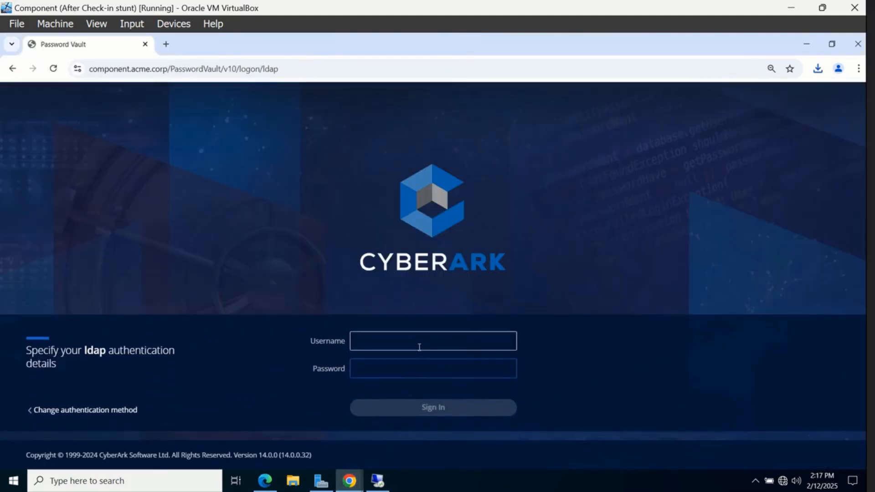
{"action": "type", "text": "Karen"}
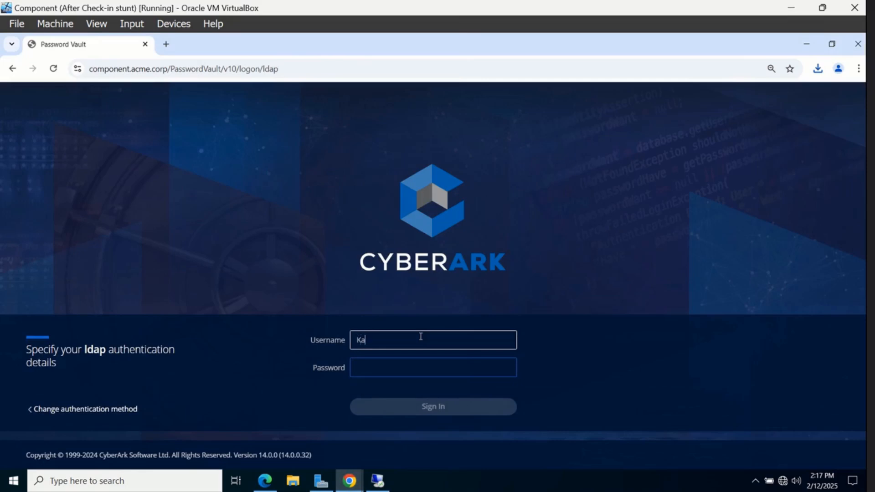
{"action": "key", "text": "Tab"}
{"action": "type", "text": "*******"}
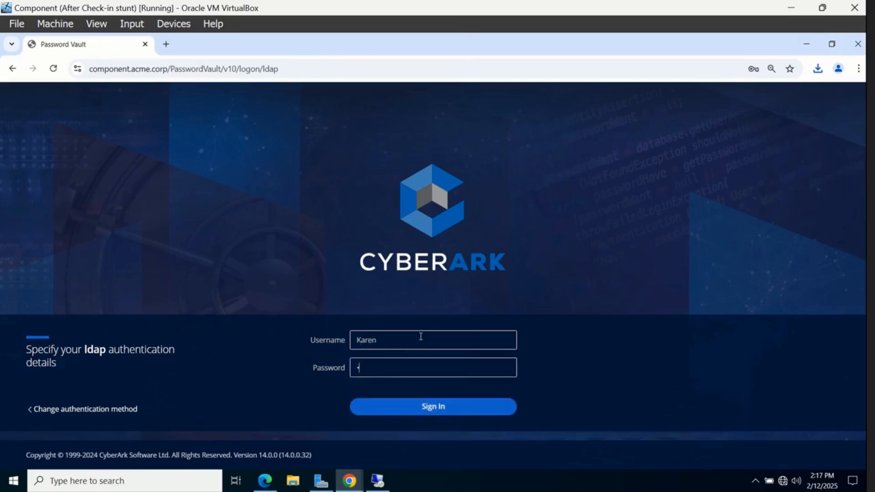
{"action": "key", "text": "Return"}
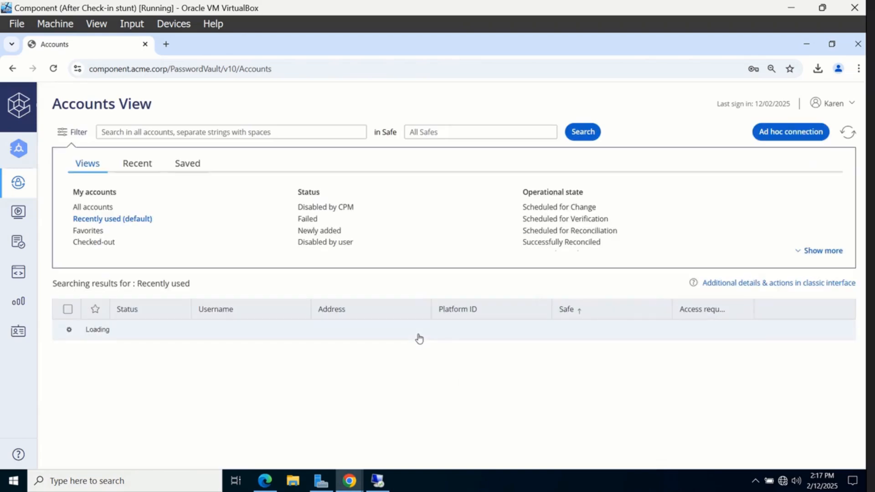
List the active sessions under Privileged Sessions > Monitoring
{"action": "left_click", "coordinate": [29, 220]}
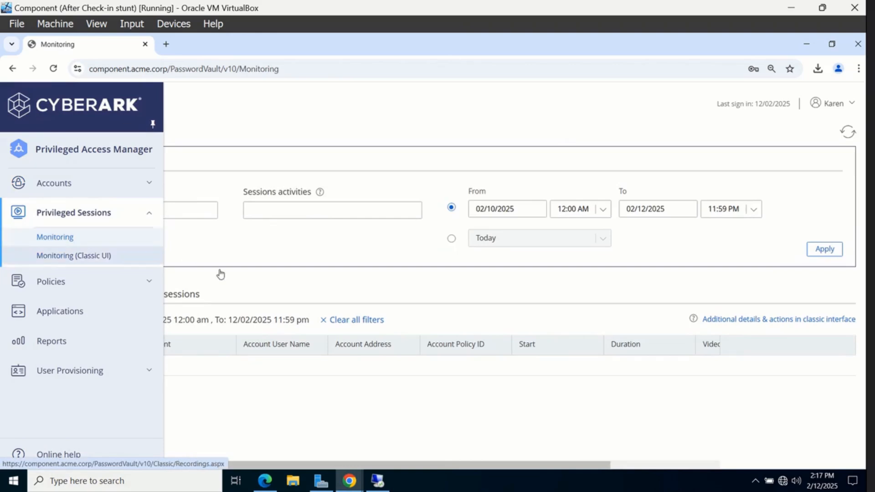
{"action": "left_click", "coordinate": [196, 297]}
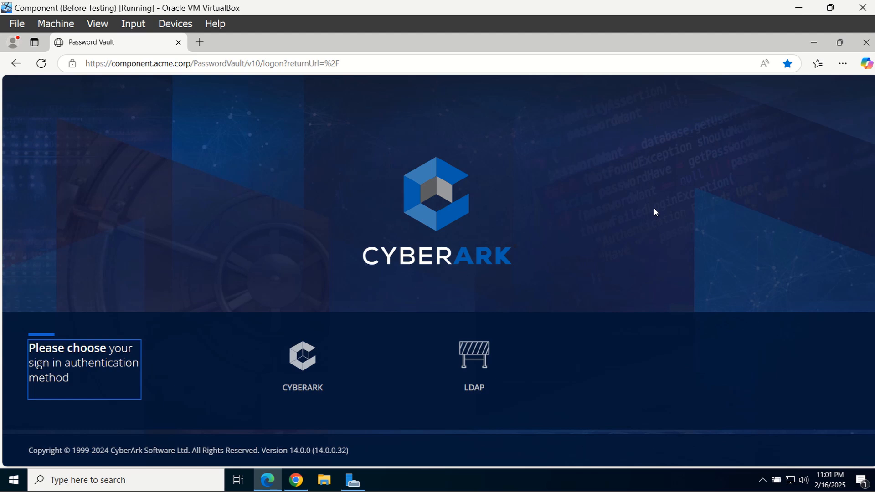
Sign in via LDAP with the admin username and password and go to Policies
{"action": "left_click", "coordinate": [479, 338]}
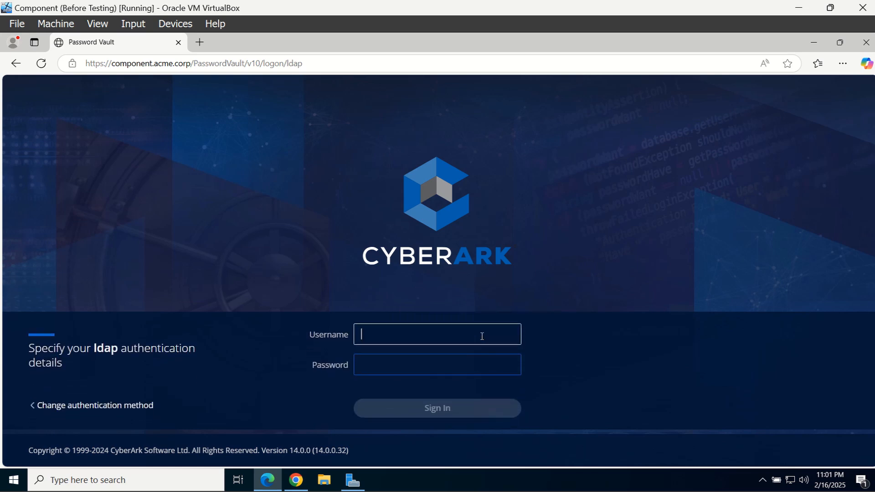
{"action": "type", "text": "Murdock"}
{"action": "key", "text": "Tab"}
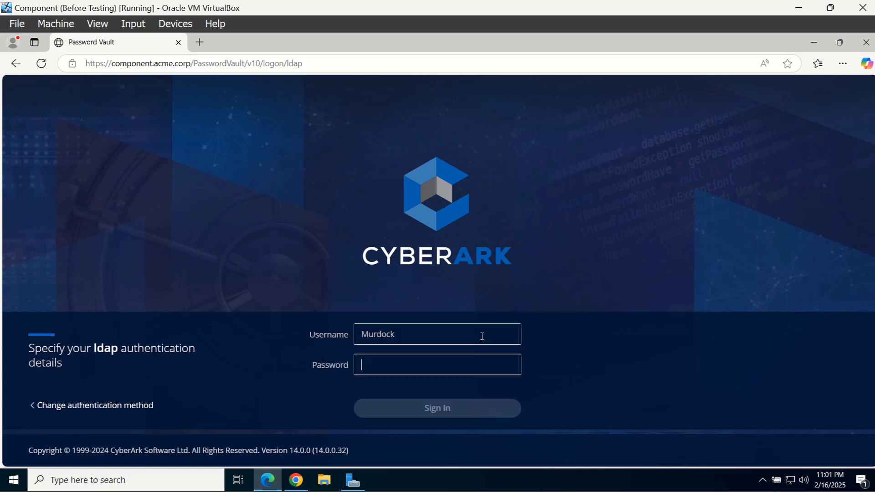
{"action": "type", "text": "P••••••••"}
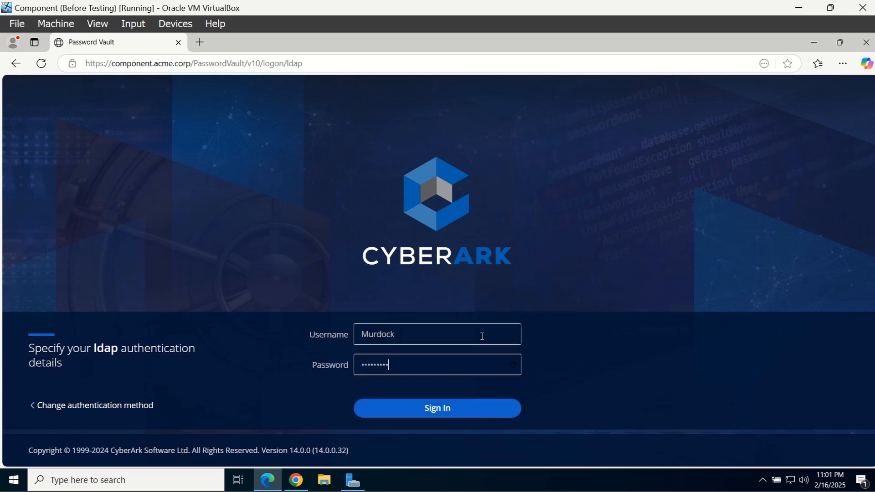
{"action": "key", "text": "Return"}
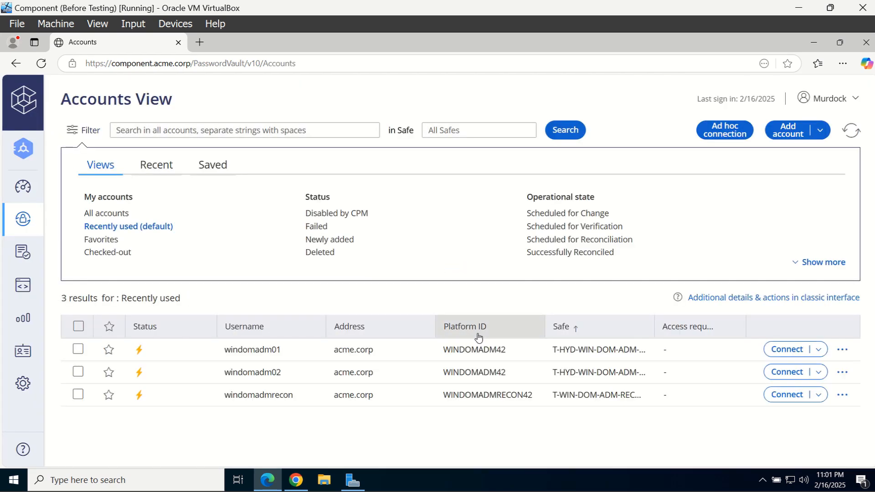
{"action": "left_click", "coordinate": [22, 252]}
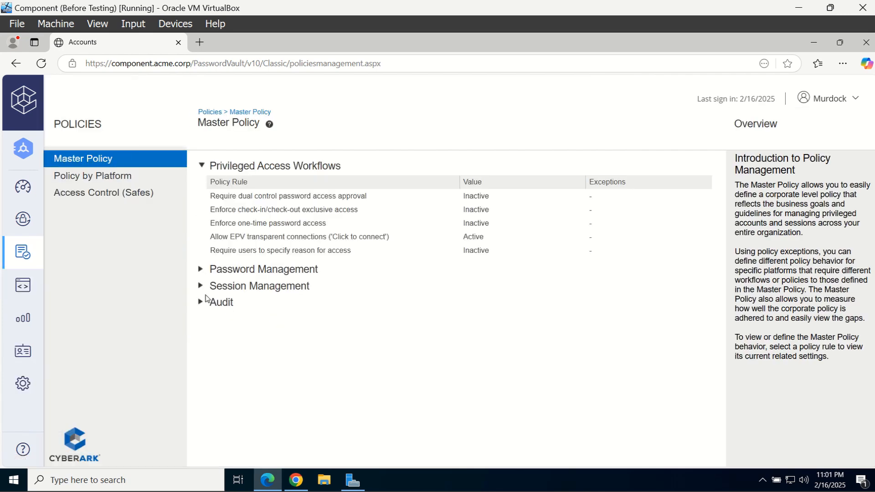
Preview the Session Management 'Record and save session activity' rule, then switch to the other browser
{"action": "left_click", "coordinate": [200, 287]}
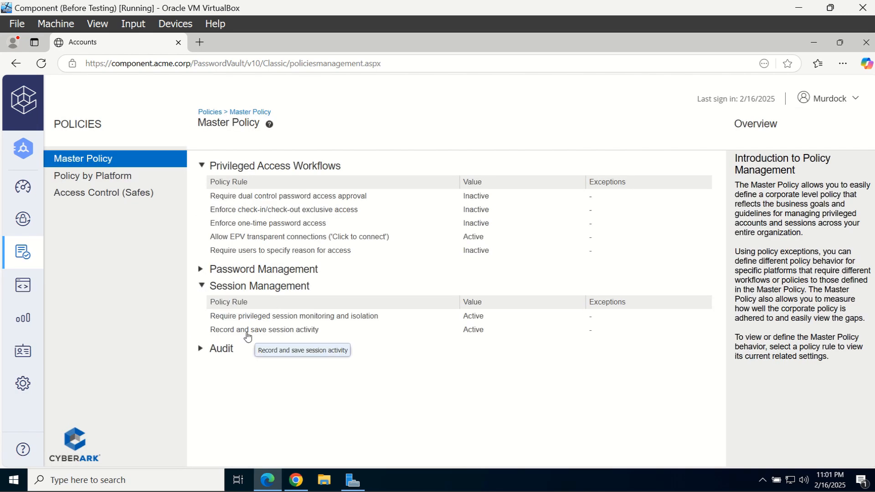
{"action": "left_click", "coordinate": [318, 336]}
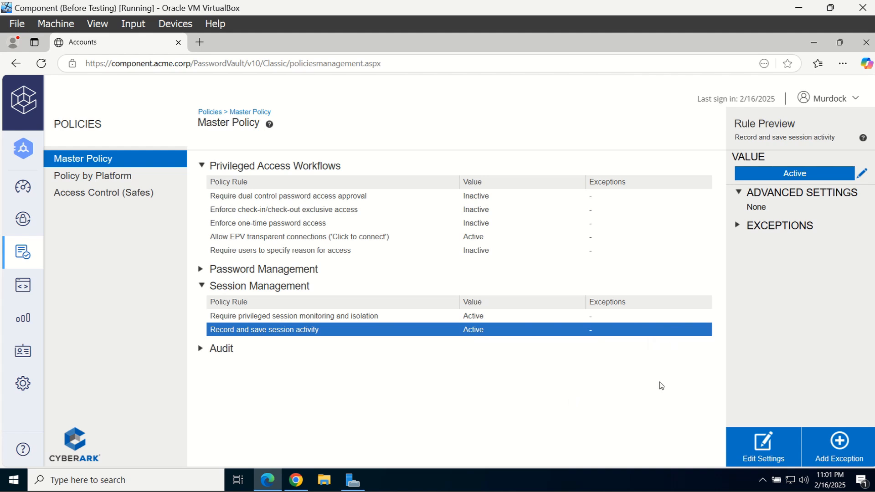
{"action": "left_click", "coordinate": [295, 480]}
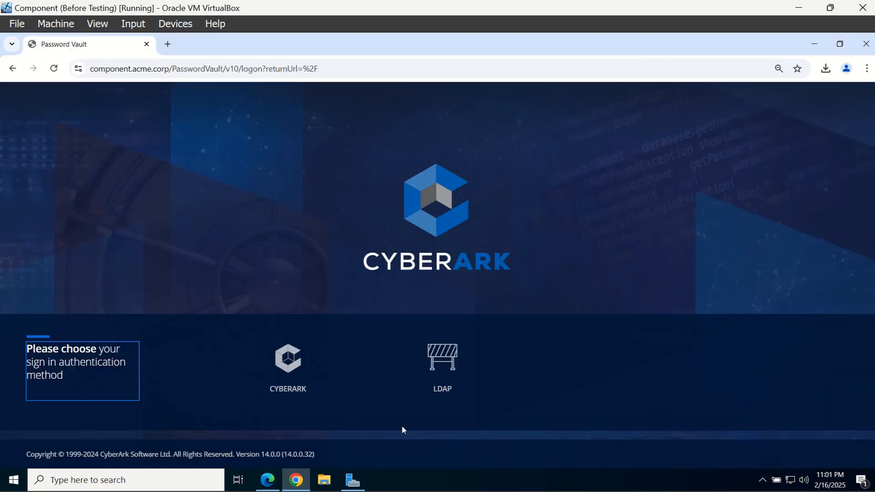
Sign in via LDAP as the second user with their username and password
{"action": "left_click", "coordinate": [431, 402]}
{"action": "type", "text": "F"}
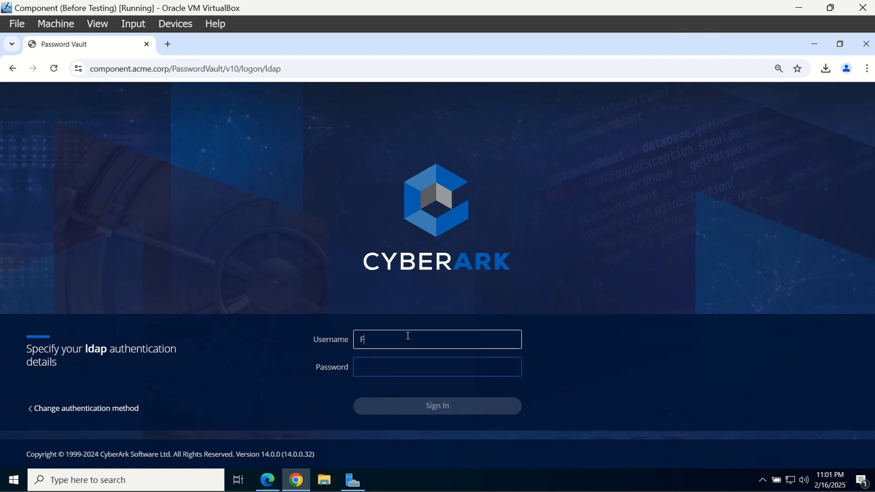
{"action": "type", "text": "isk"}
{"action": "key", "text": "Tab"}
{"action": "type", "text": "•••"}
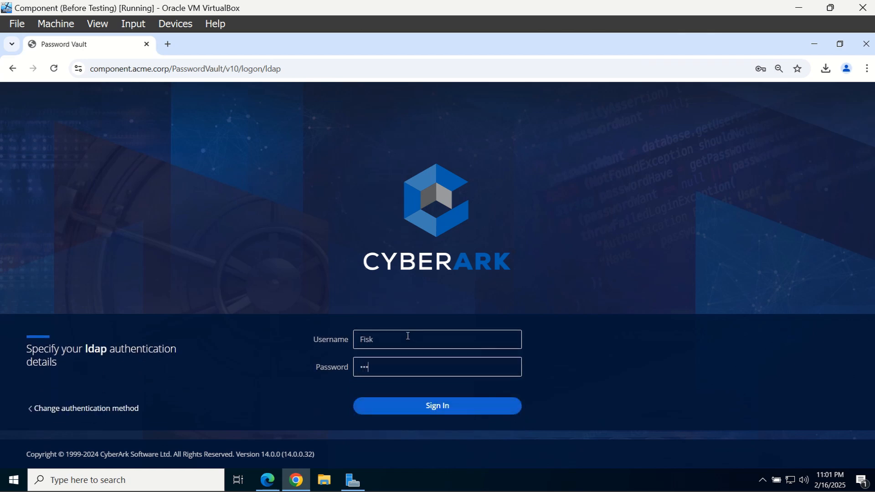
{"action": "type", "text": "••••"}
{"action": "key", "text": "Return"}
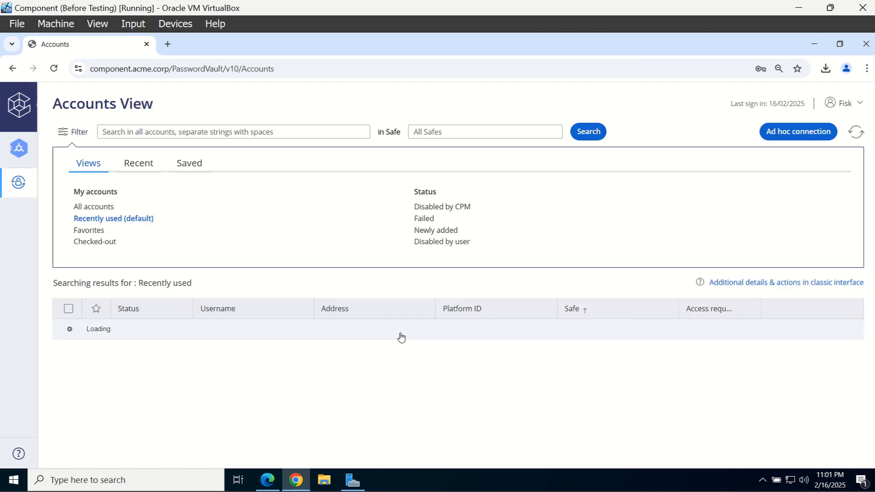
Connect windomadm01 to remote machine 10.0.2.11 and open the downloaded .rdp file
{"action": "left_click", "coordinate": [242, 330]}
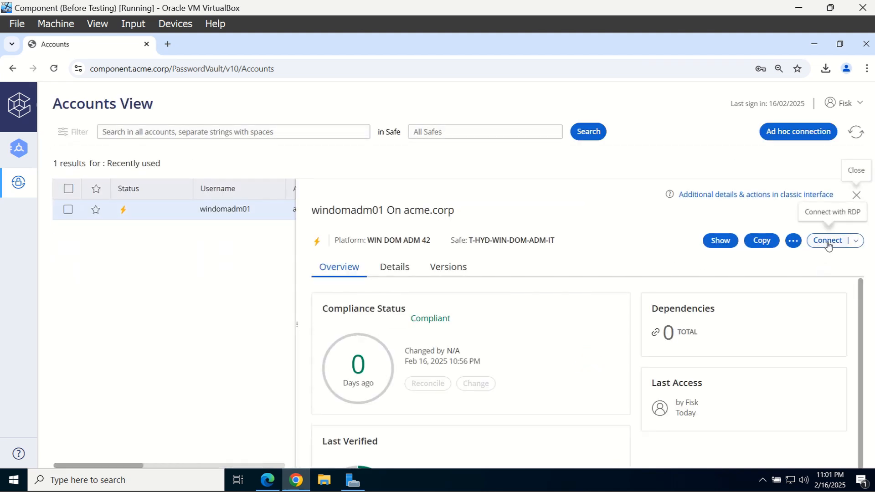
{"action": "left_click", "coordinate": [825, 240]}
{"action": "left_click", "coordinate": [528, 314]}
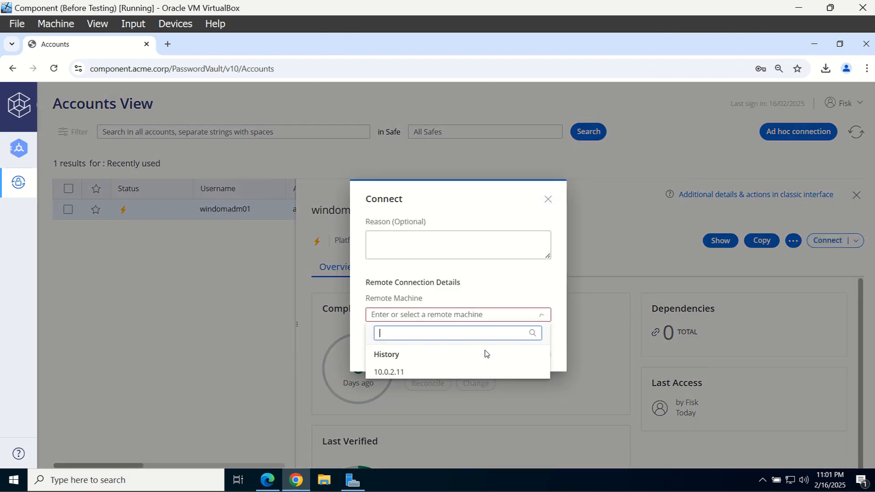
{"action": "left_click", "coordinate": [450, 373]}
{"action": "left_click", "coordinate": [530, 357]}
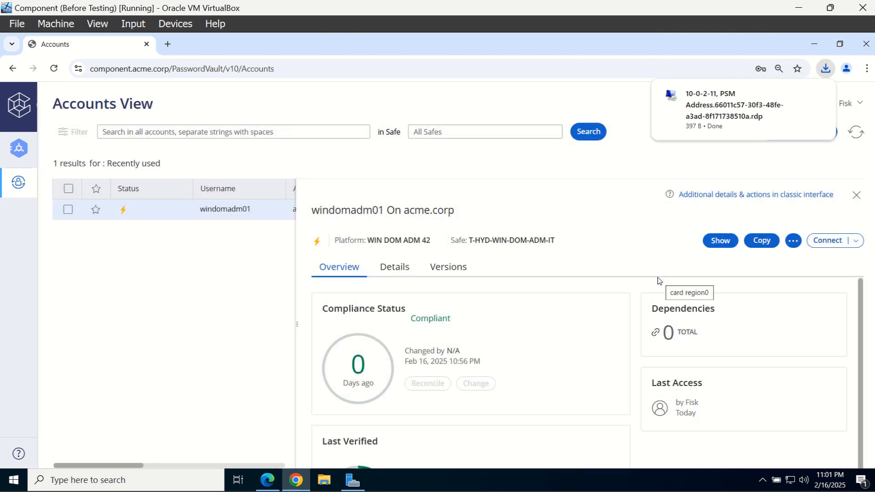
{"action": "left_click", "coordinate": [718, 112]}
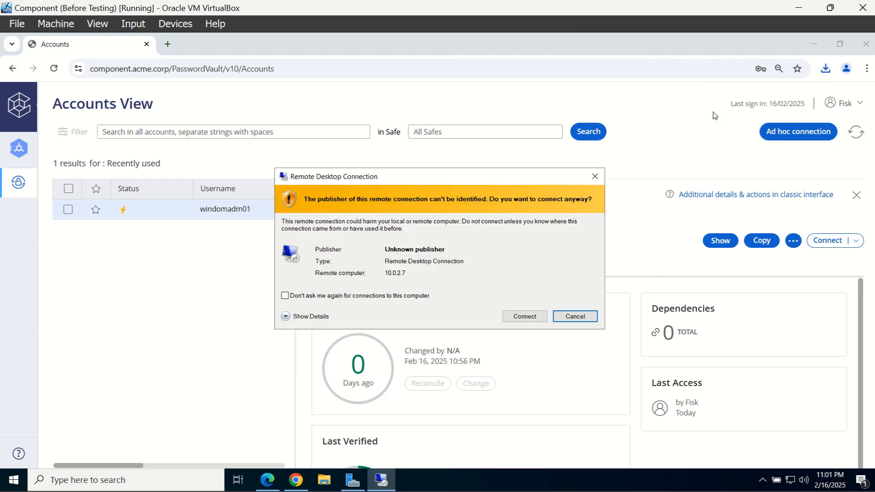
Connect the PSM session to 10.0.2.11, dismiss the Shutdown Event Tracker, and search for cmd
{"action": "left_click", "coordinate": [521, 317]}
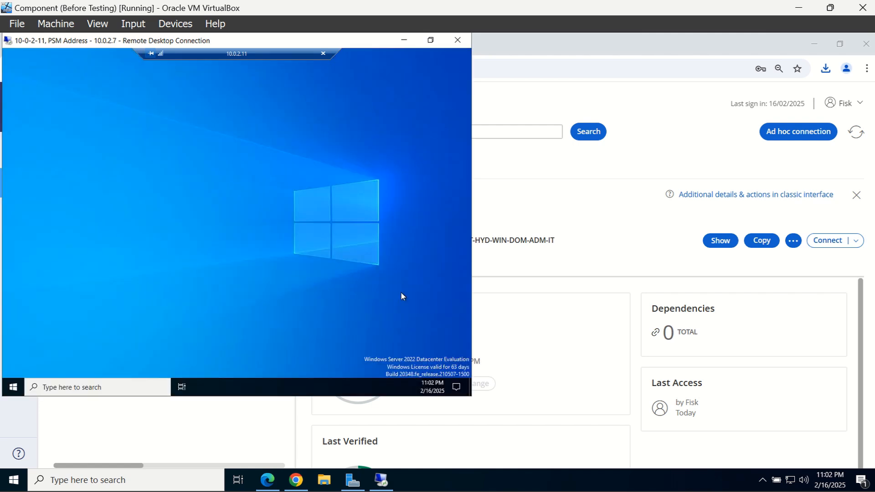
{"action": "right_click", "coordinate": [298, 210]}
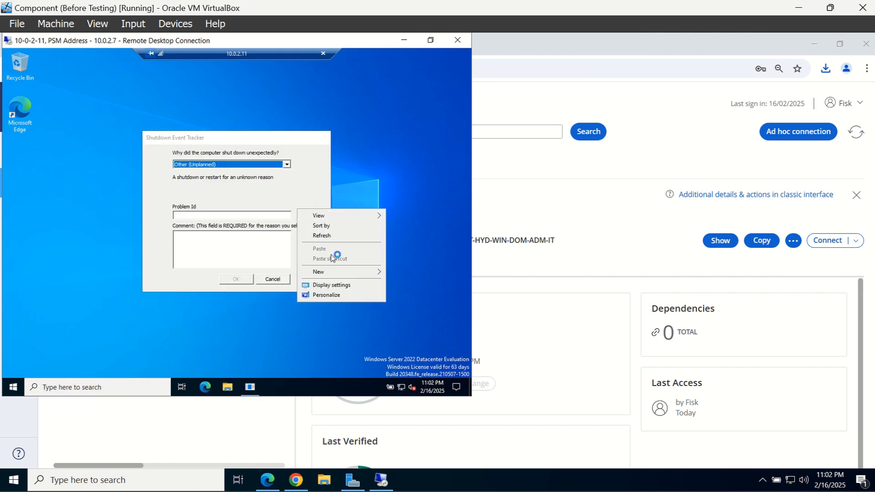
{"action": "left_click", "coordinate": [339, 241]}
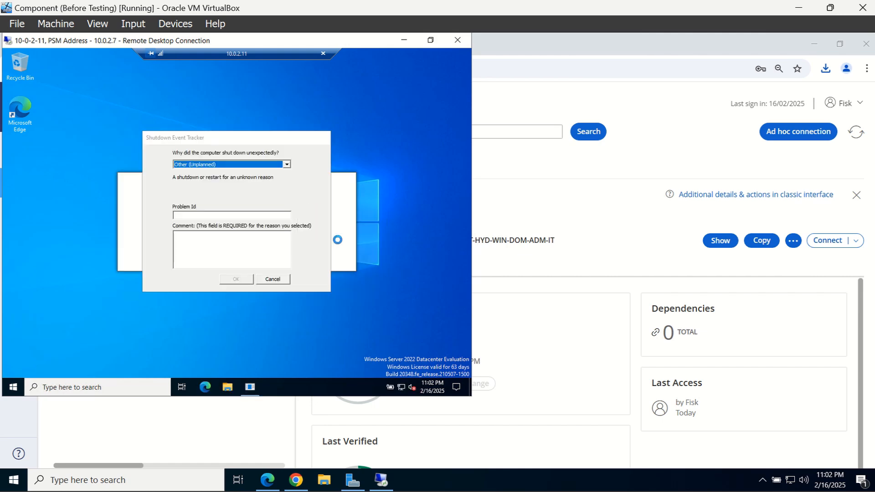
{"action": "left_click", "coordinate": [286, 278]}
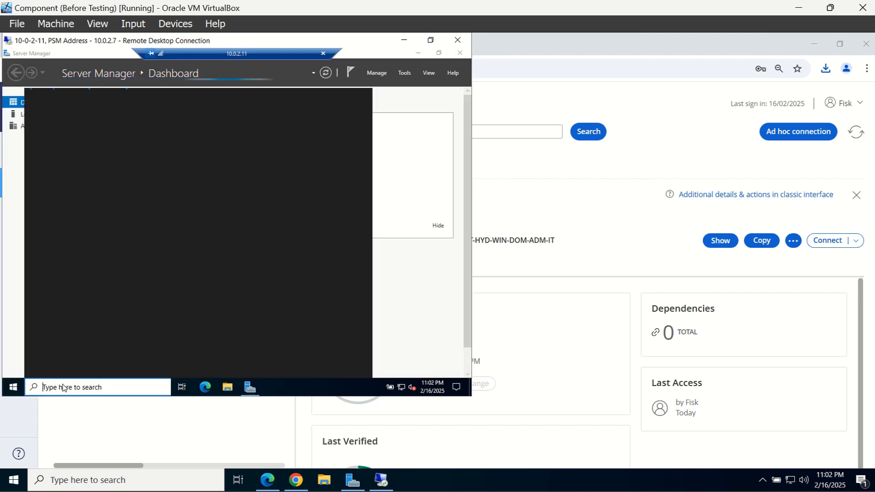
{"action": "type", "text": "cmd"}
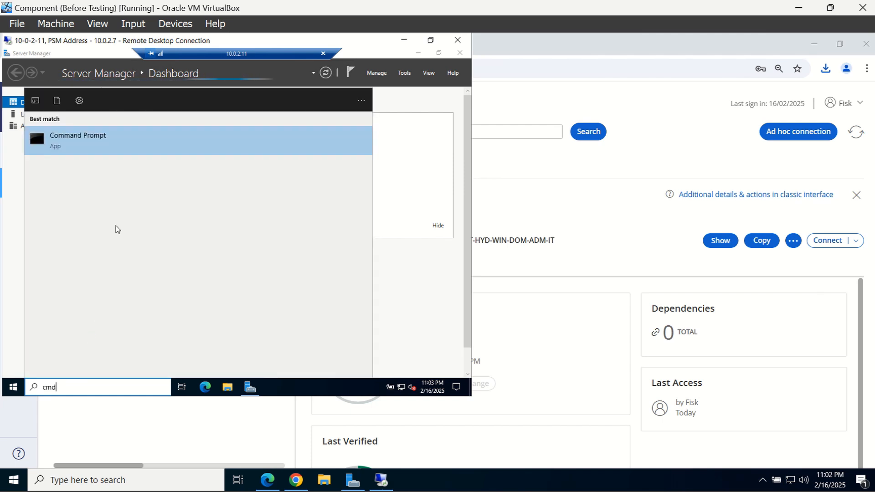
Run ipconfig and ipconfig /all in Command Prompt to confirm the server's 10.0.2.11 address
{"action": "left_click", "coordinate": [147, 150]}
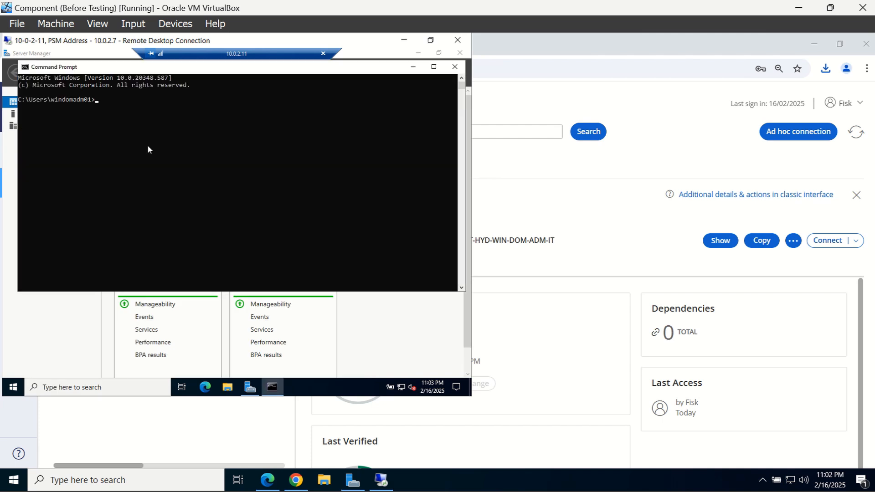
{"action": "type", "text": "ipconfig"}
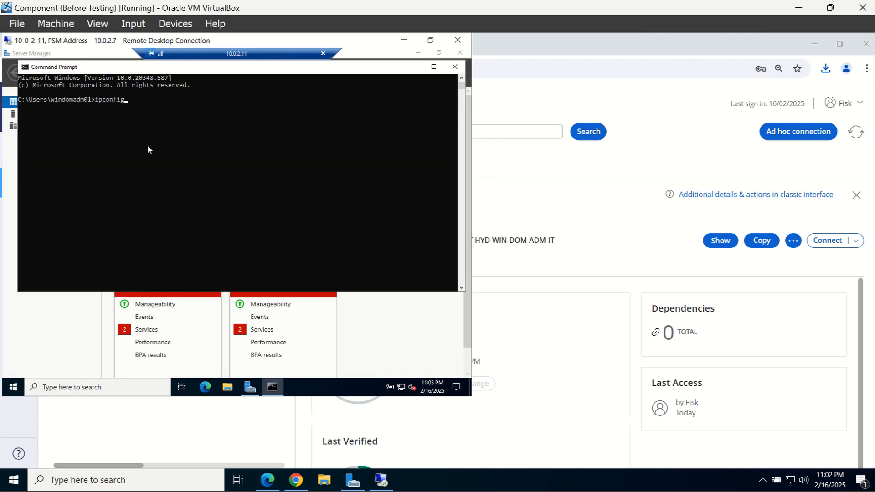
{"action": "key", "text": "Return"}
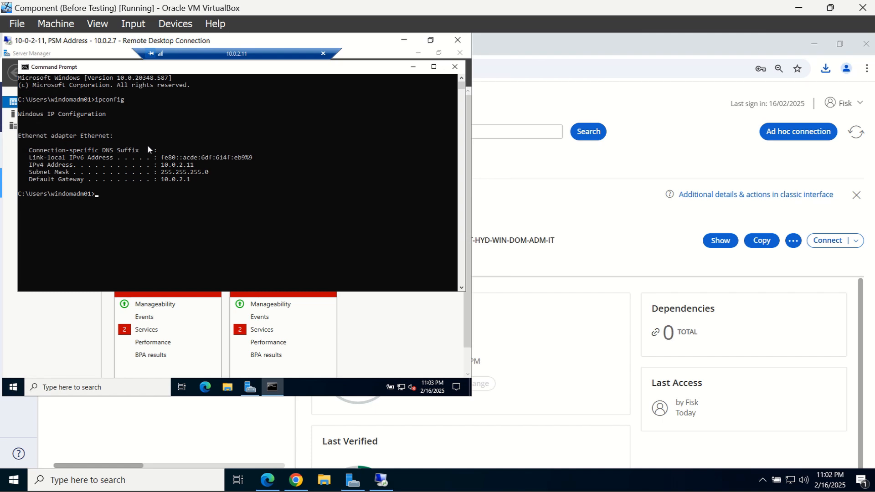
{"action": "type", "text": "ipconfig /all"}
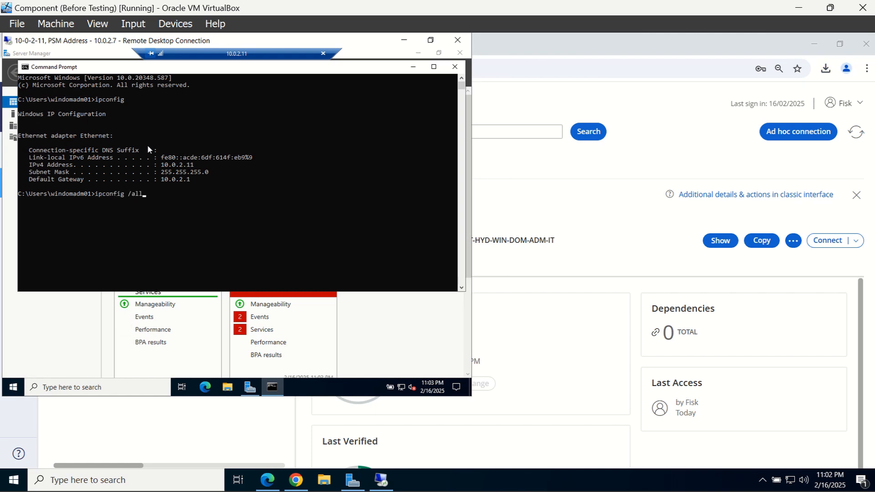
{"action": "key", "text": "Return"}
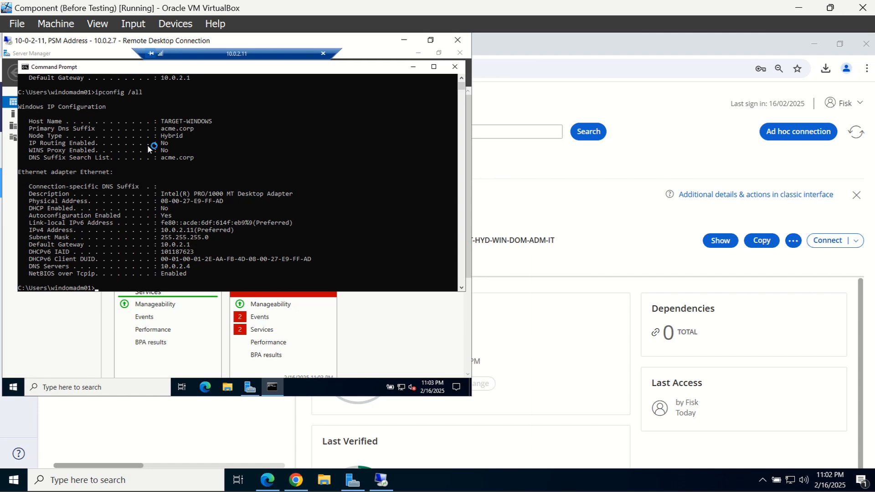
Close Command Prompt and disconnect the remote session from the Start menu's power options
{"action": "left_click", "coordinate": [454, 67]}
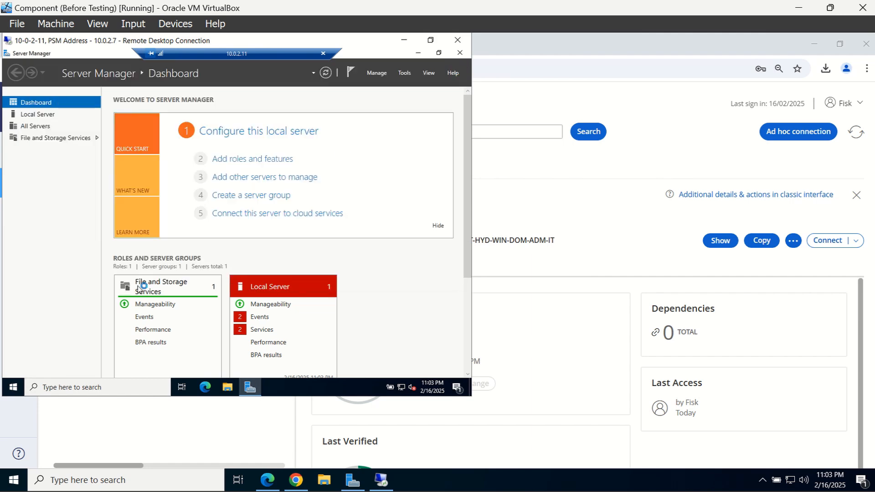
{"action": "left_click", "coordinate": [13, 386]}
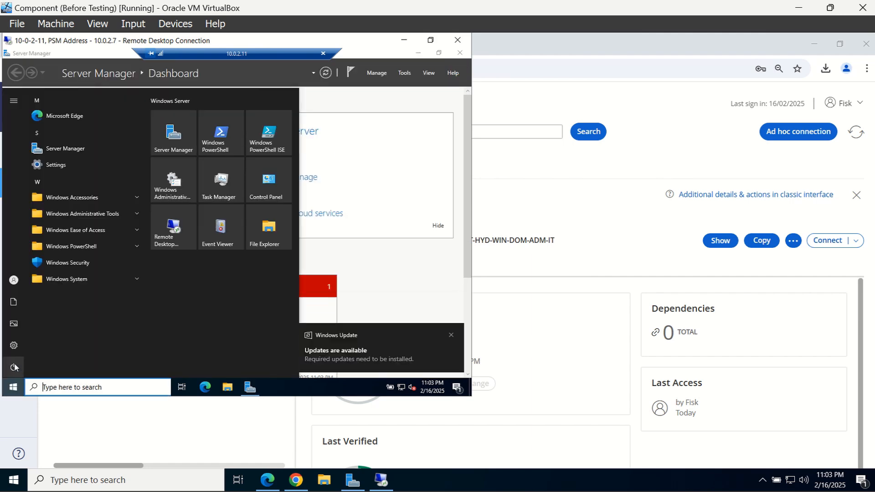
{"action": "left_click", "coordinate": [13, 366]}
{"action": "left_click", "coordinate": [34, 316]}
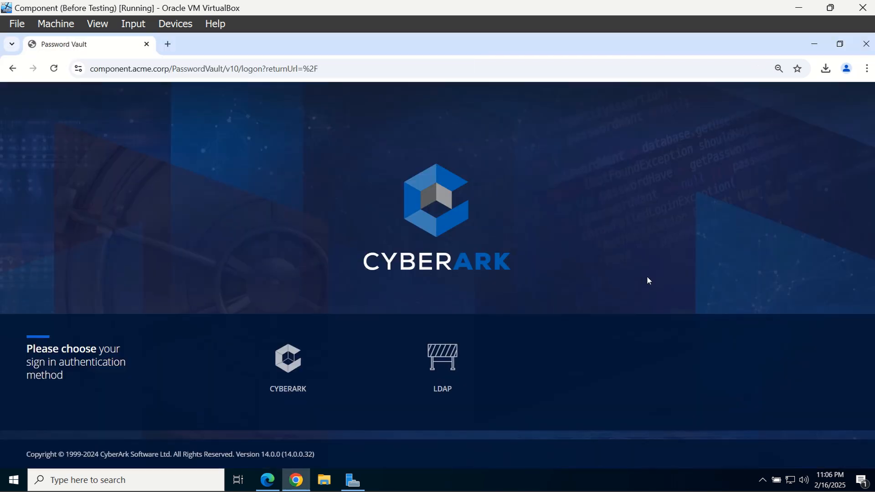
Choose LDAP sign-in and enter the auditor's username and password
{"action": "left_click", "coordinate": [455, 369]}
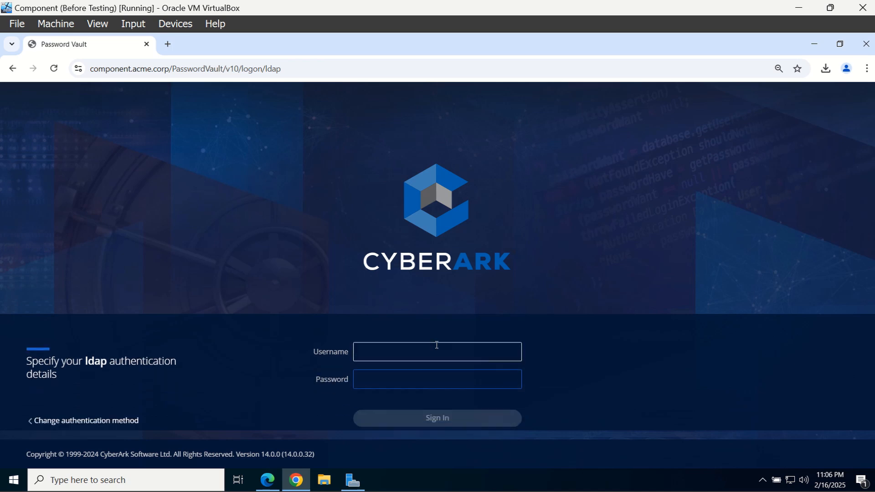
{"action": "type", "text": "Karen"}
{"action": "key", "text": "Tab"}
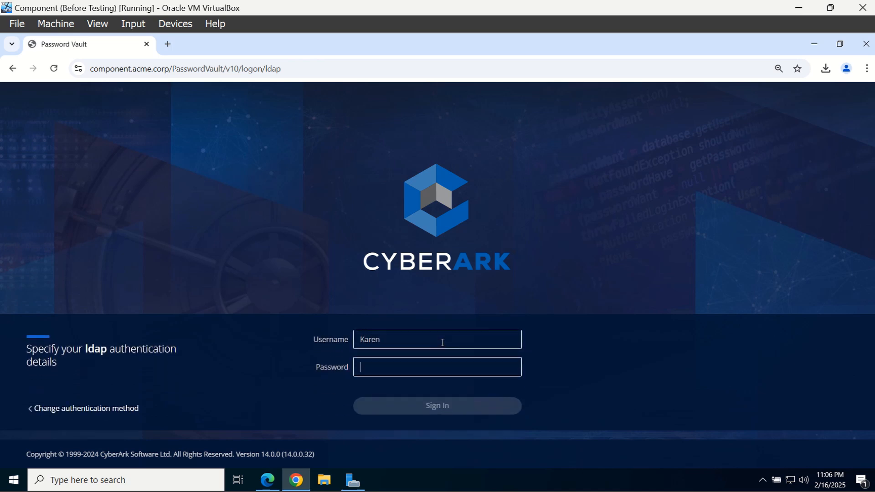
{"action": "type", "text": "••"}
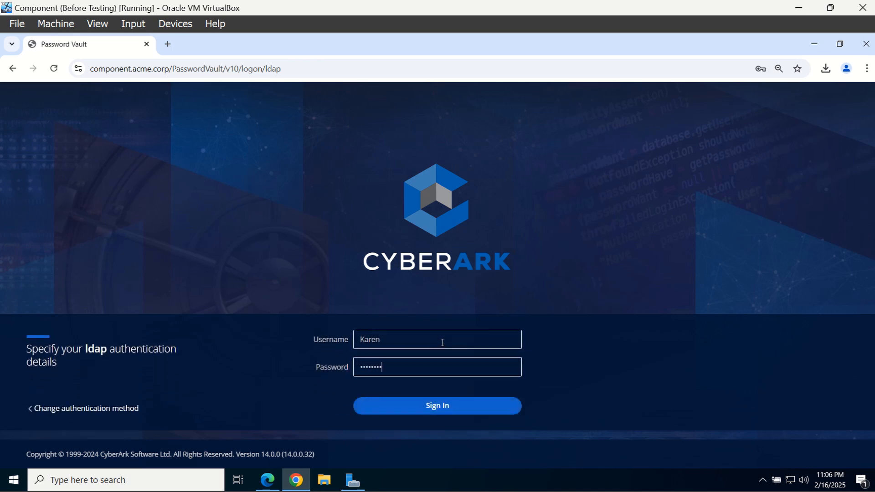